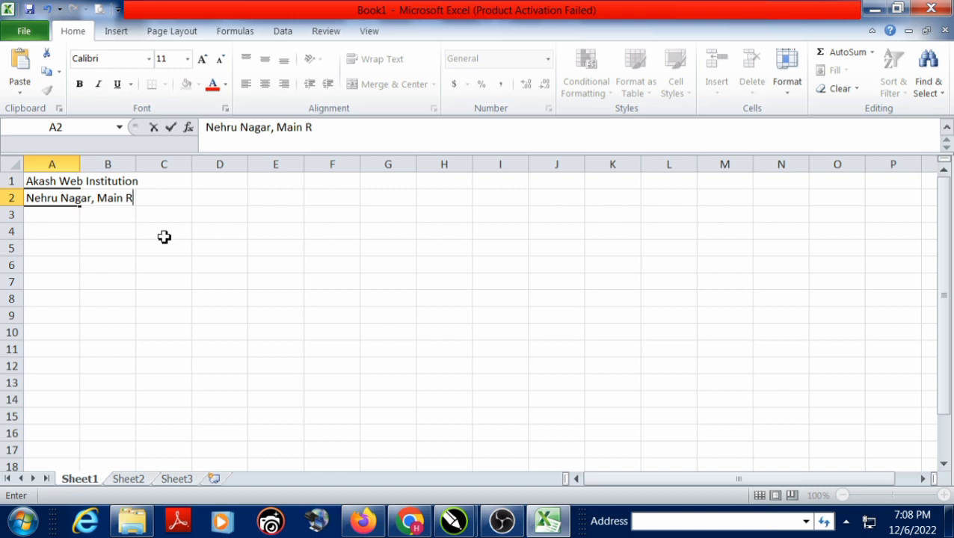
Step: Finish the institution's address in cell A2 and enter the heading "Student Marksheet" in cell A4
text(Delhi)
key(Return)
key(Return)
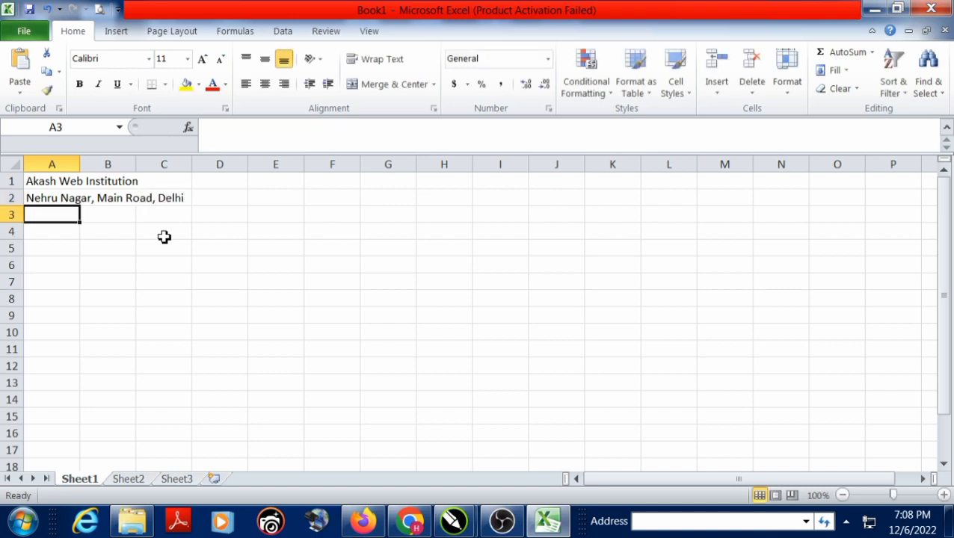
text(Stud)
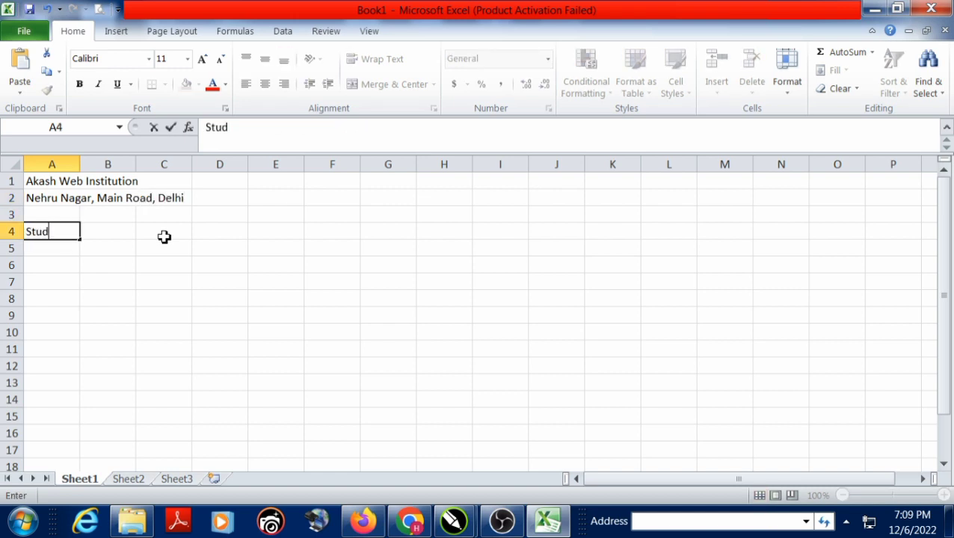
text(ent Marksheet)
key(Return)
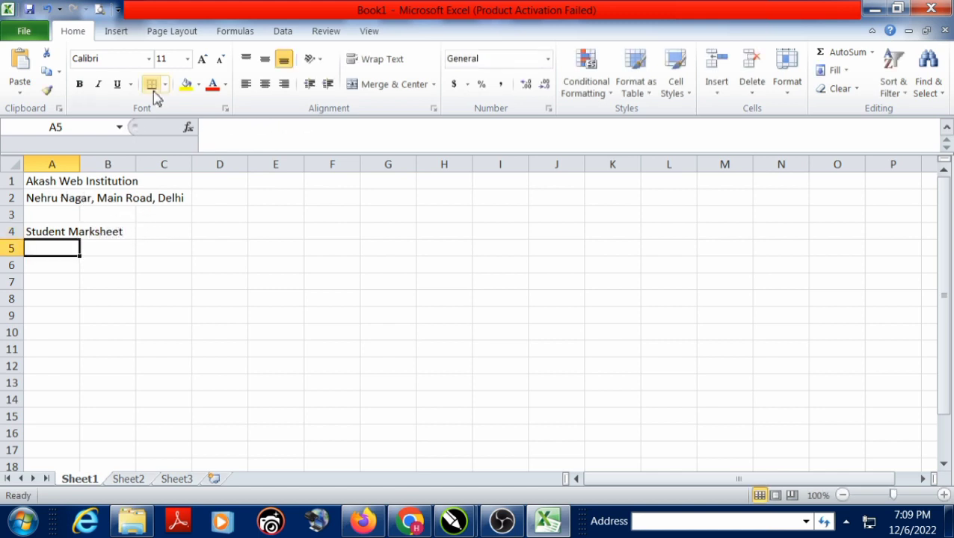
Step: Set the page orientation of the sheet to Landscape in the page setup
click(164, 33)
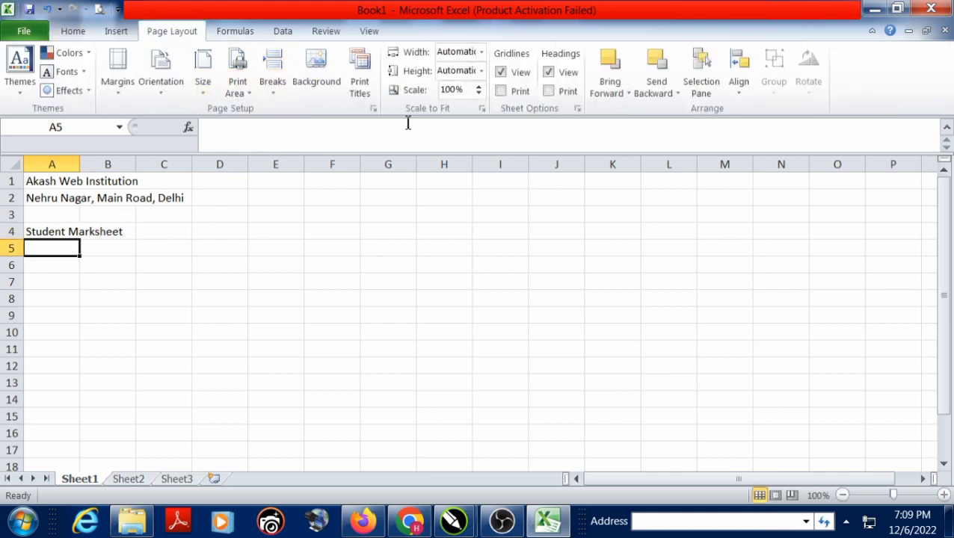
click(372, 108)
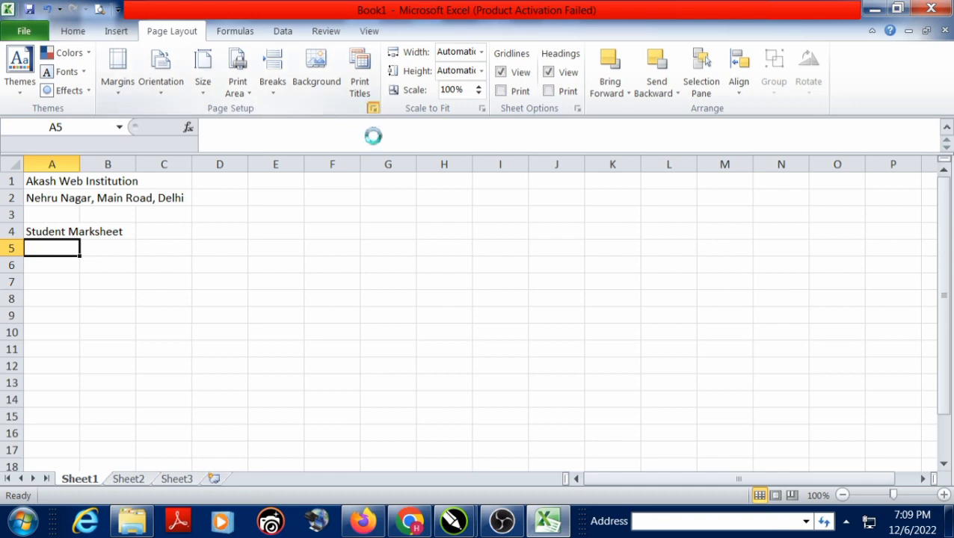
click(490, 131)
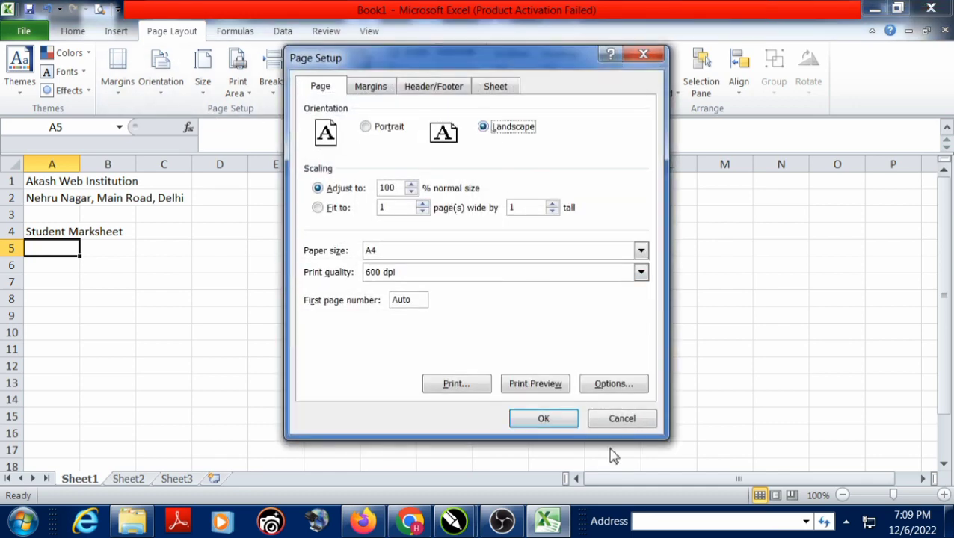
click(544, 418)
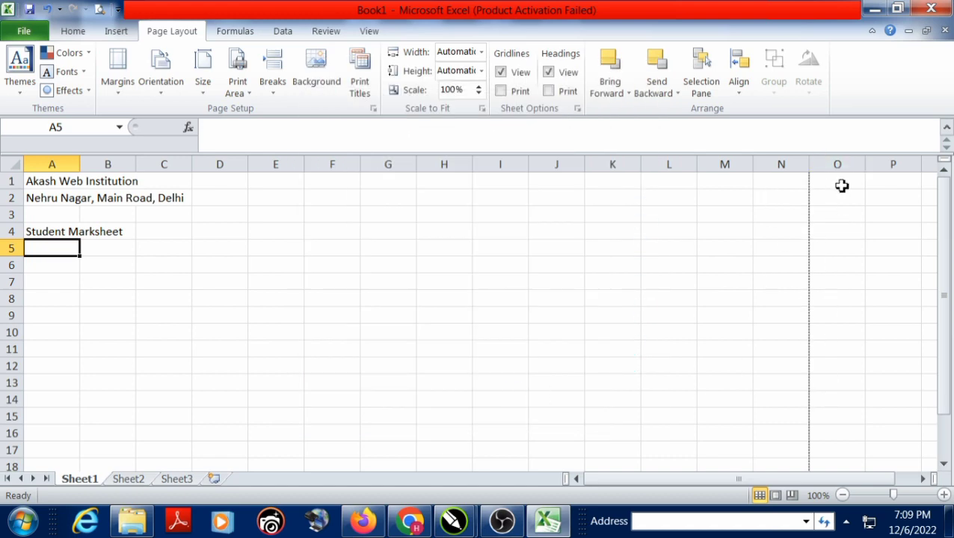
Step: Enter the column headings "Sr.No.", "Student Name" and "Roll No." in cells A6 to C6
click(286, 251)
scroll(201, 269, up, 1)
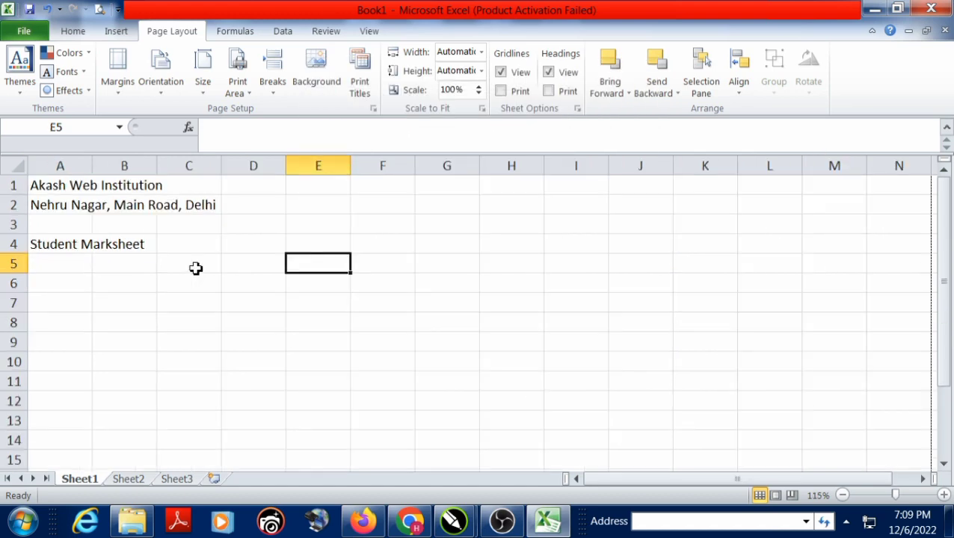
click(63, 283)
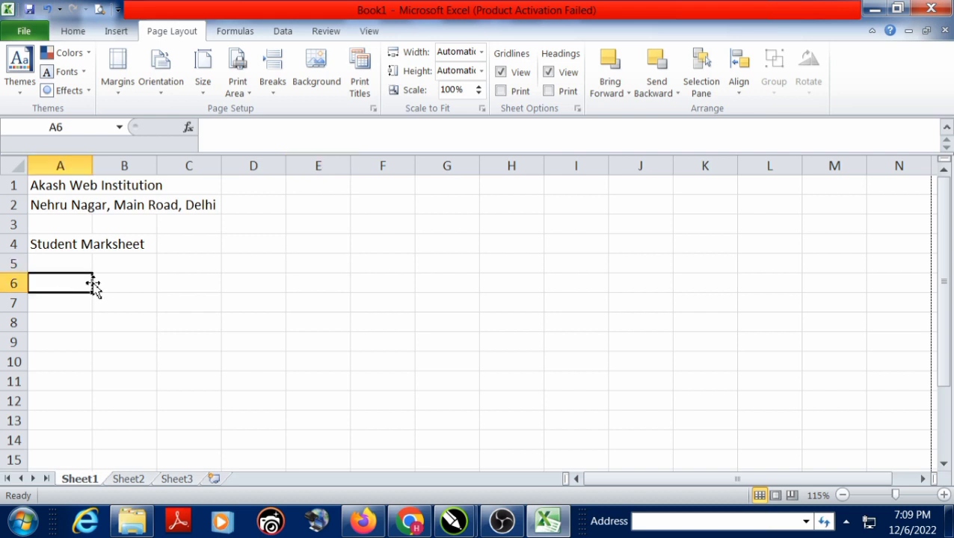
text(Sr.No.)
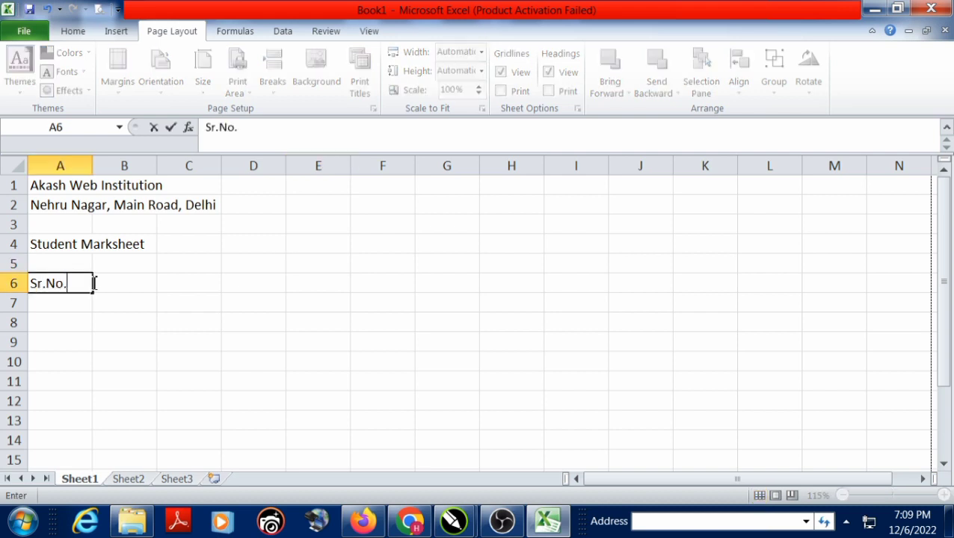
click(96, 283)
text(Student )
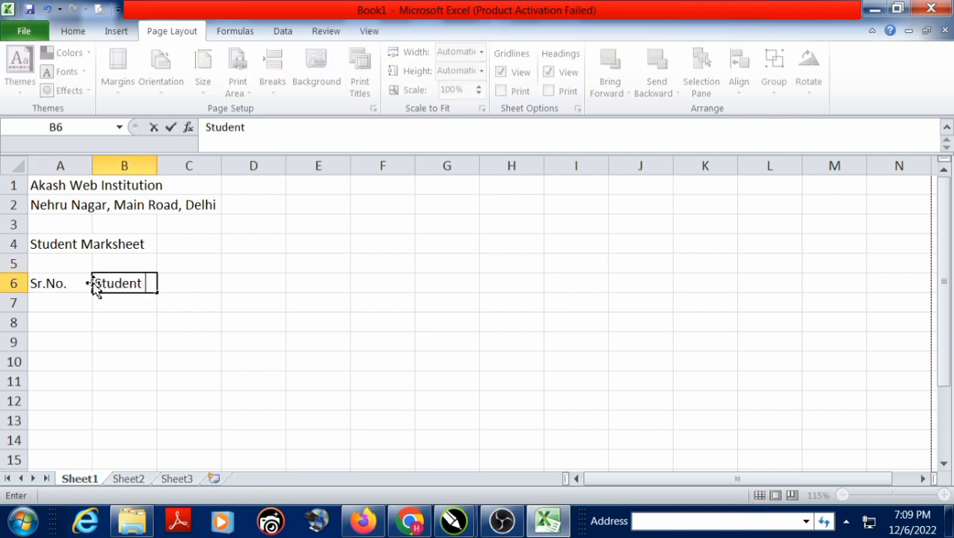
text(Name)
key(Tab)
text(R)
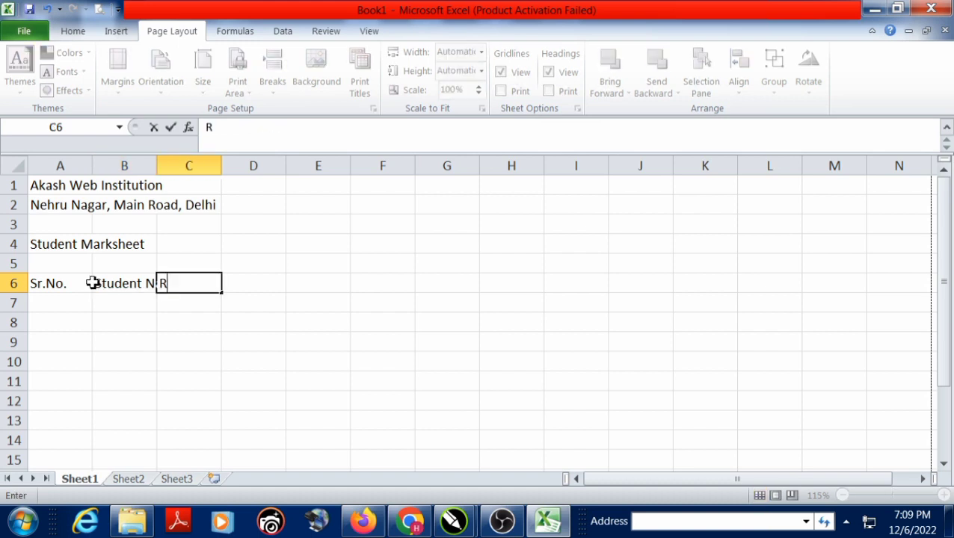
text(oll No.)
key(Tab)
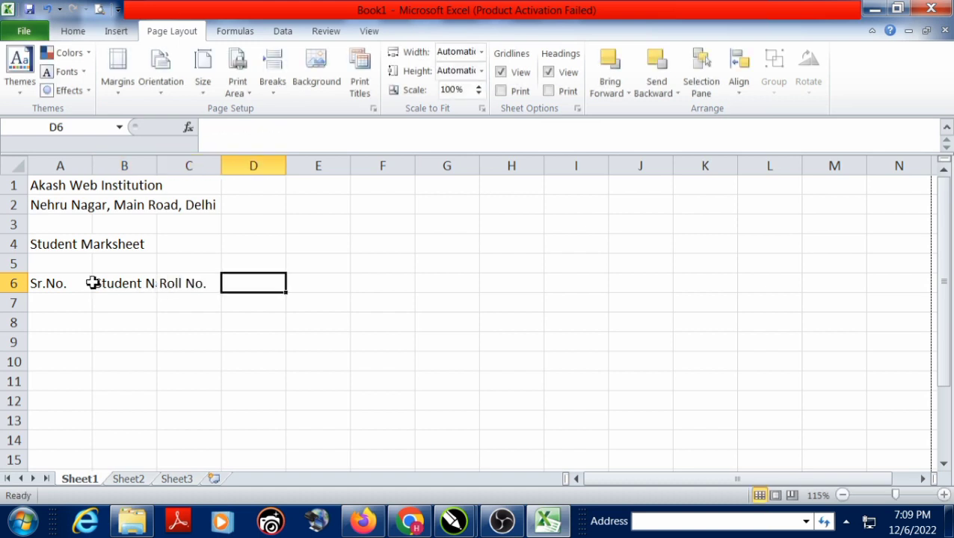
Step: Add the subject headings English, Punjabi, Hindi, Math, Science and SST in cells D6 to I6
text(English)
key(Tab)
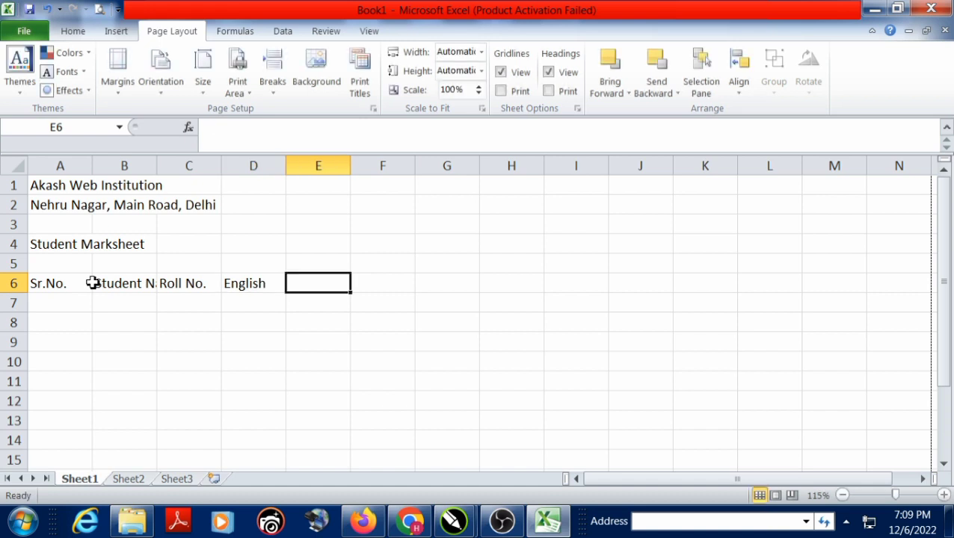
text(Punjabi)
key(Tab)
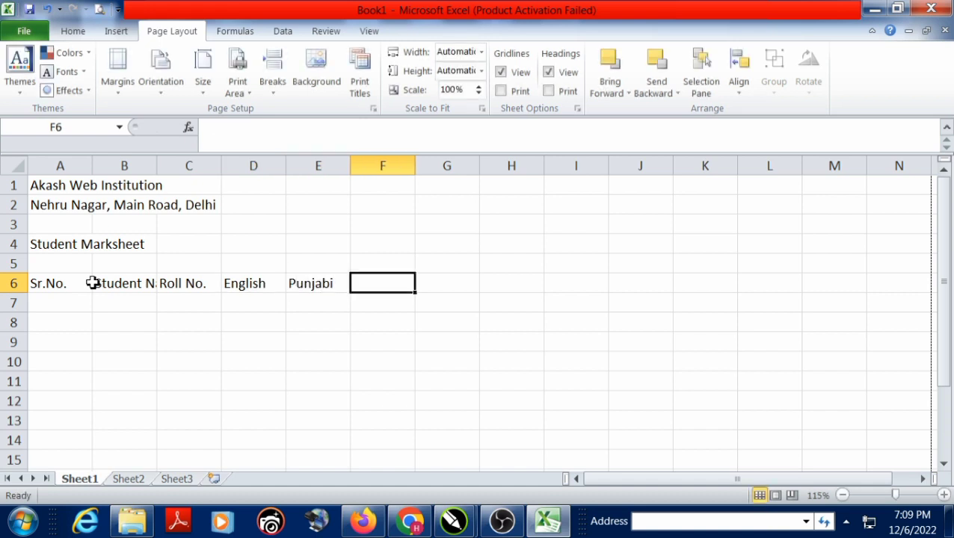
text(Hindi)
key(Tab)
text(Ma)
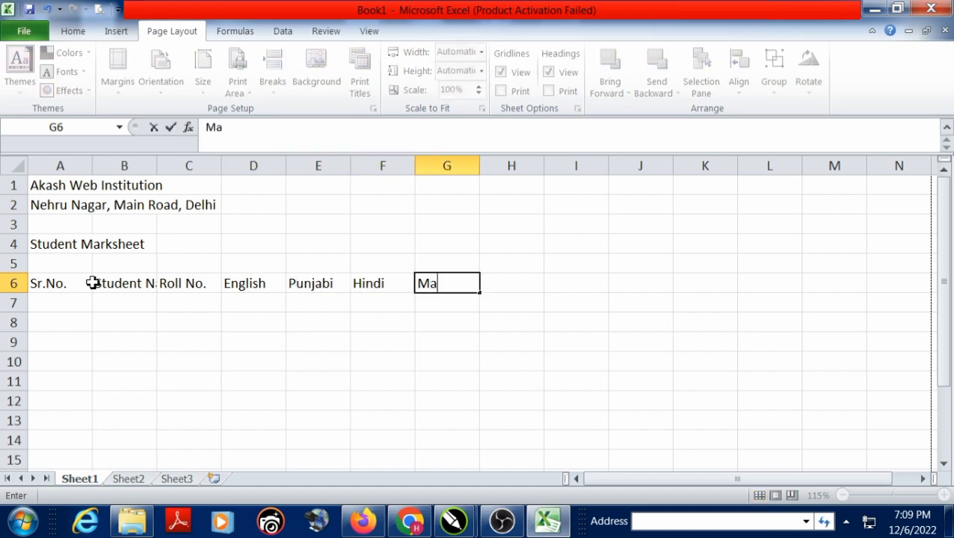
text(th)
key(Tab)
text(Science)
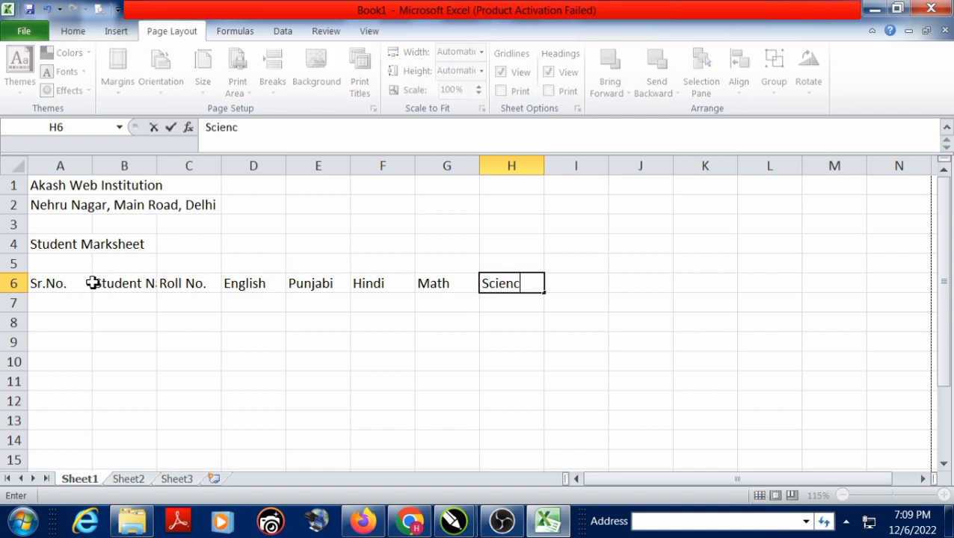
key(Tab)
text(SST)
key(Tab)
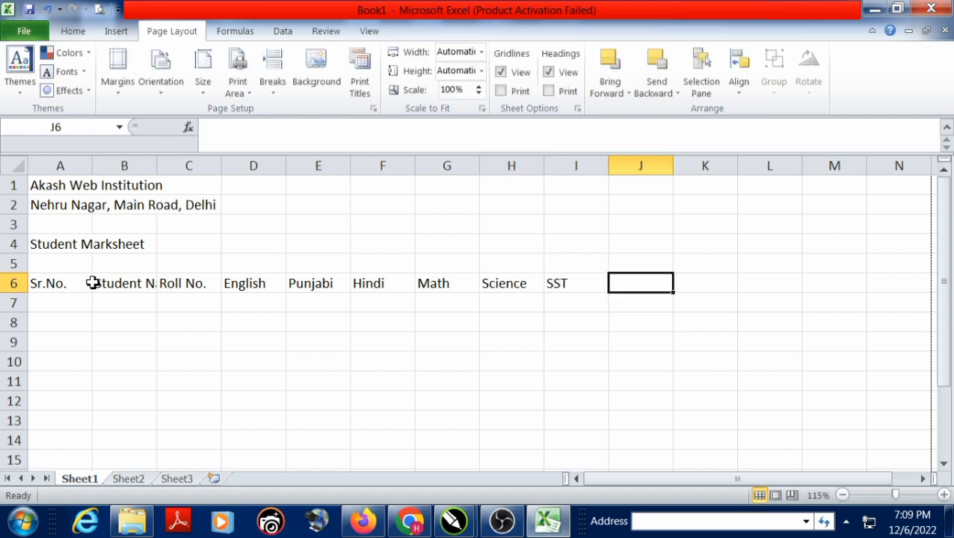
Step: Enter the headings "Total Marks", "Percentage" and "Result" in cells J6 to L6
text(Total Market)
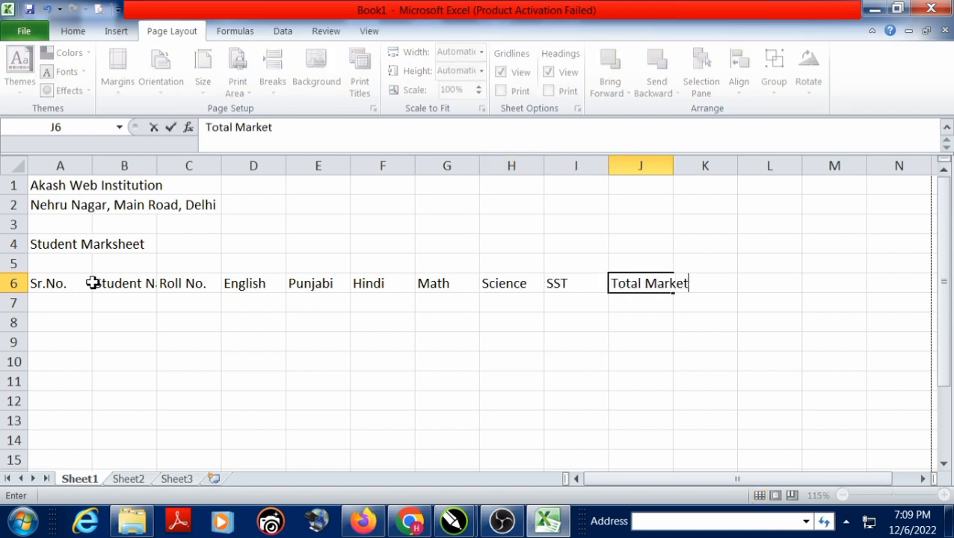
key(Tab)
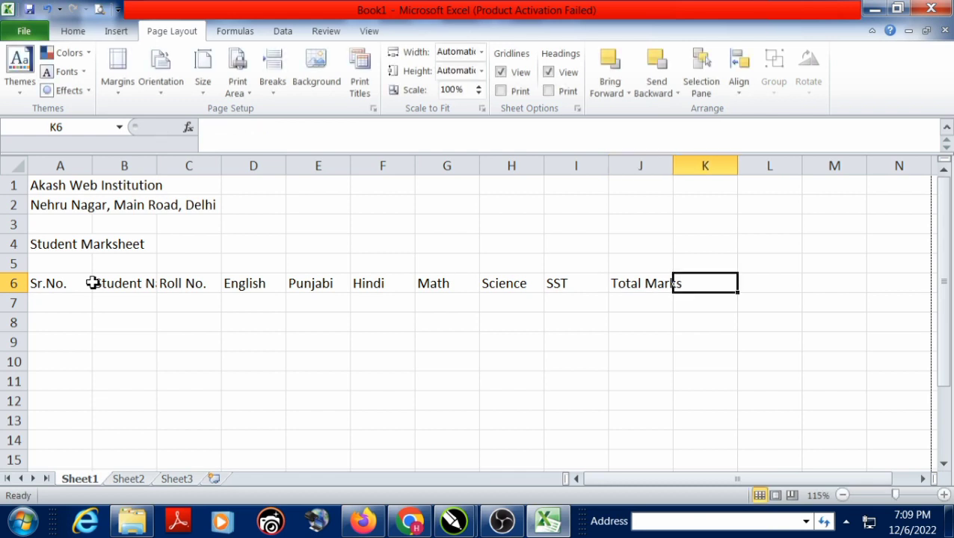
text(Percentag)
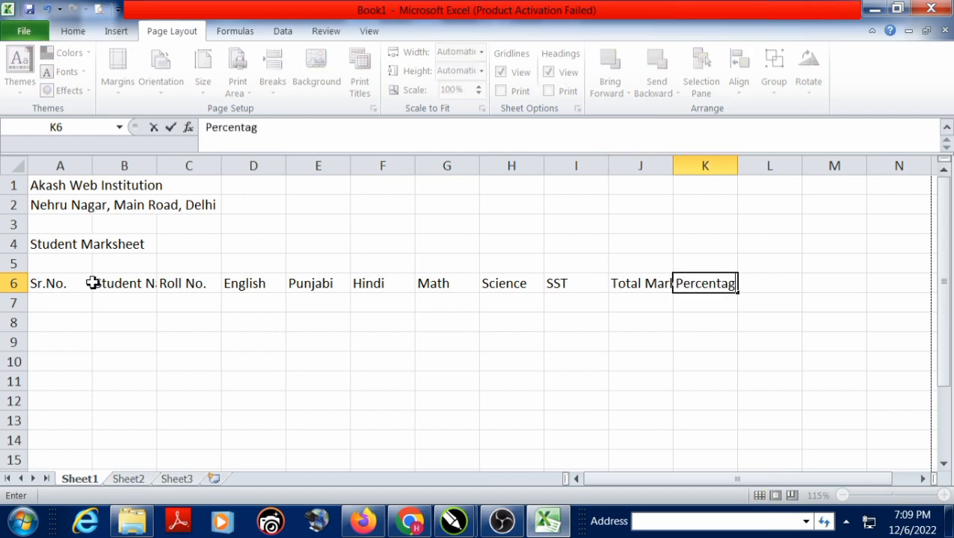
text(e)
key(Tab)
text(Resu)
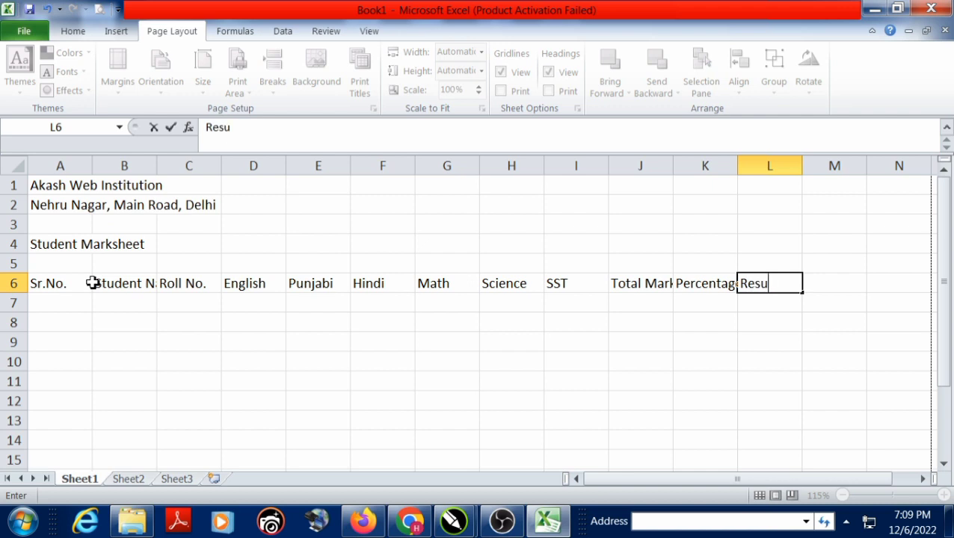
text(lt)
key(Return)
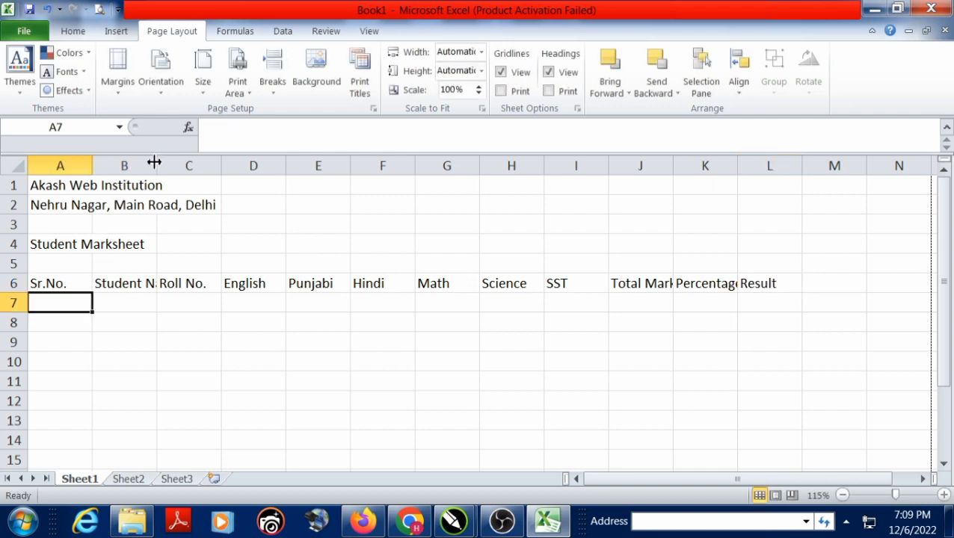
Step: Widen columns B, C, J, K and L to fit their headings, and narrow the SST column I slightly
drag(156, 162, 194, 161)
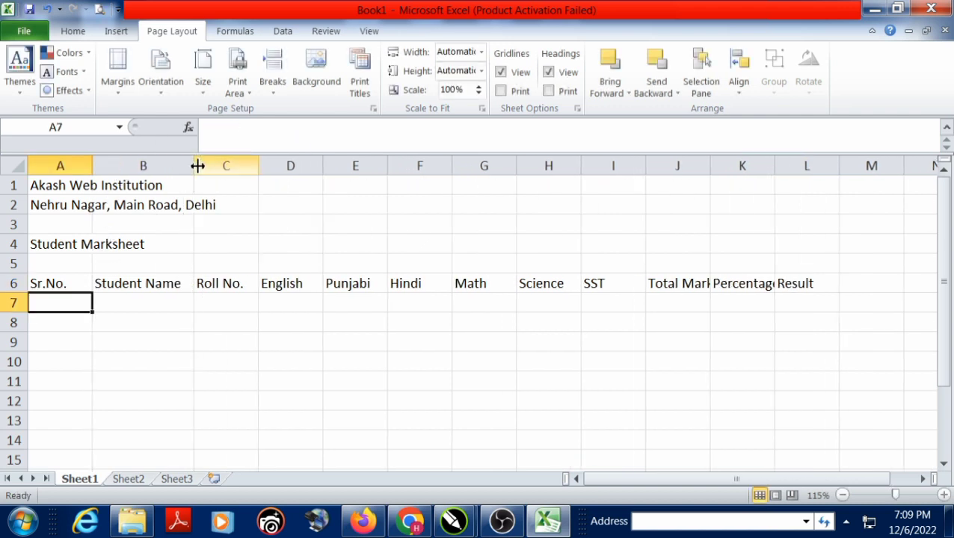
drag(259, 161, 261, 163)
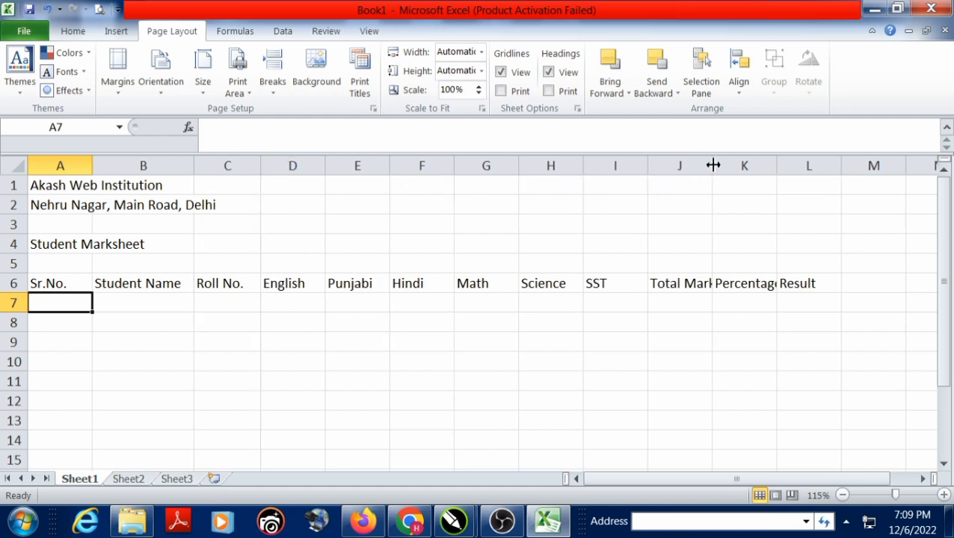
drag(713, 165, 731, 161)
drag(647, 166, 637, 164)
drag(788, 159, 801, 162)
drag(864, 162, 871, 163)
scroll(360, 279, down, 1)
scroll(349, 279, up, 1)
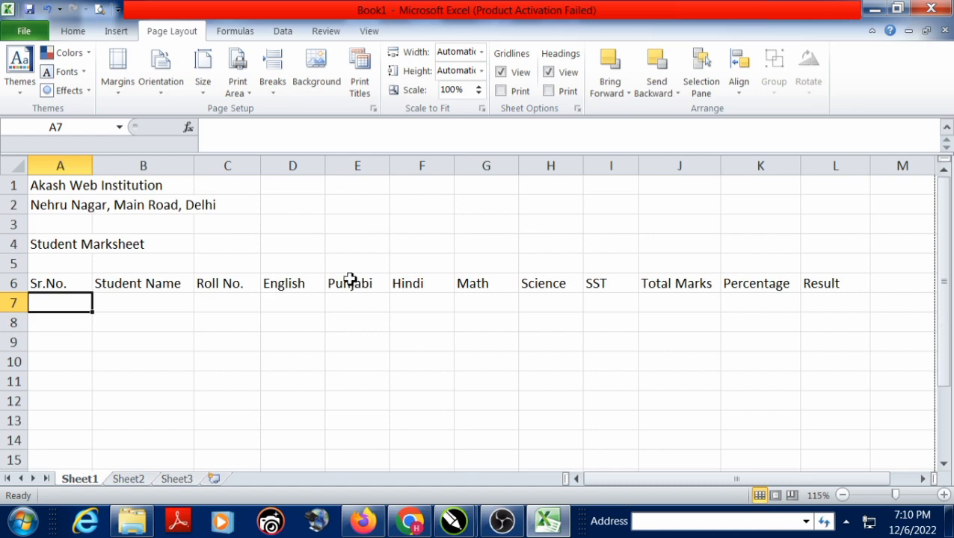
Step: Merge and center the institution name, address and "Student Marksheet" rows, each across columns A to L
drag(40, 185, 818, 181)
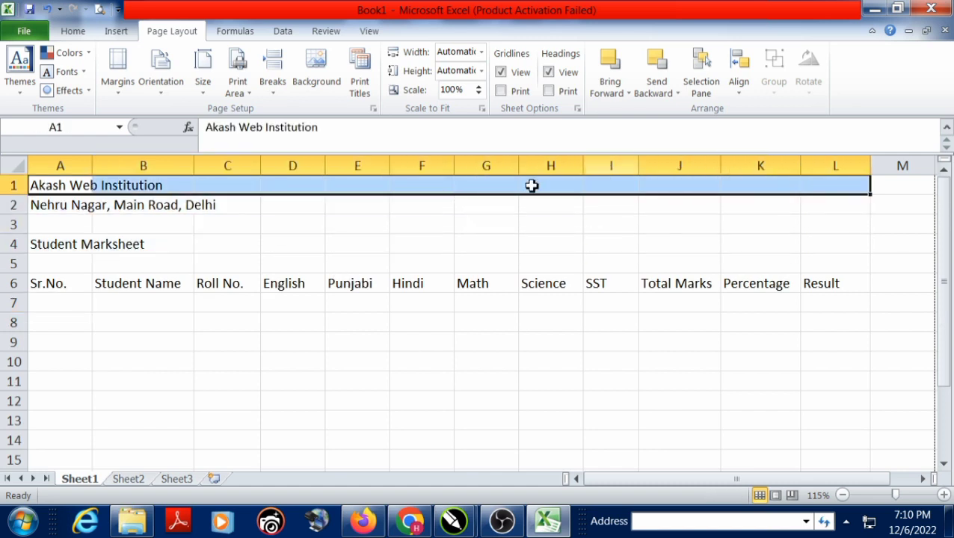
click(72, 30)
click(388, 85)
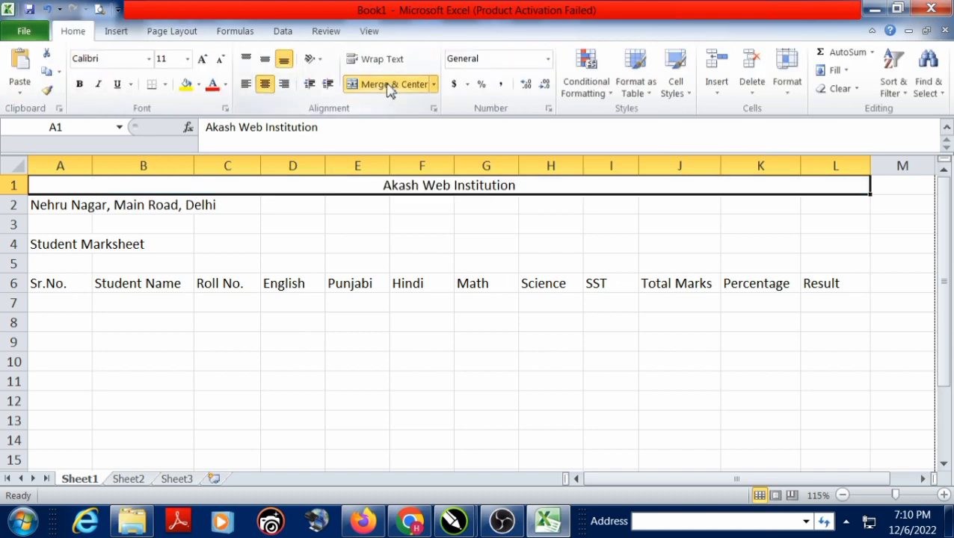
drag(49, 206, 851, 201)
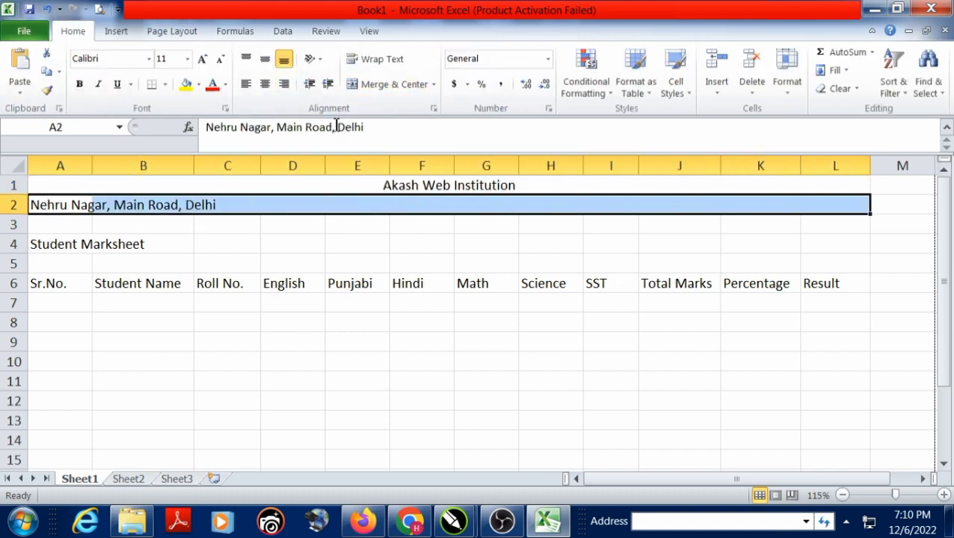
click(375, 86)
drag(51, 246, 821, 251)
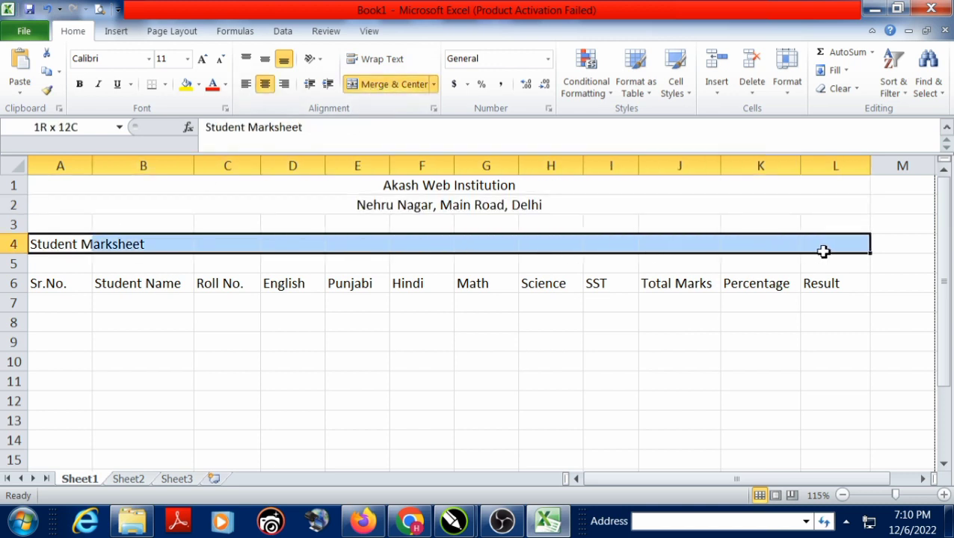
click(382, 86)
Step: Format the "Akash Web Institution" title in bold at font size 28 with a dark blue cell fill
click(424, 186)
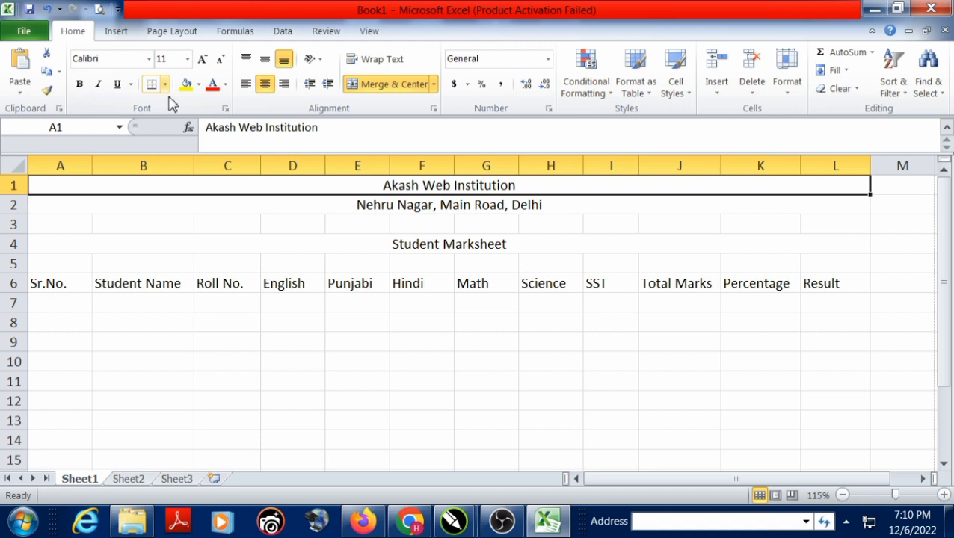
click(79, 83)
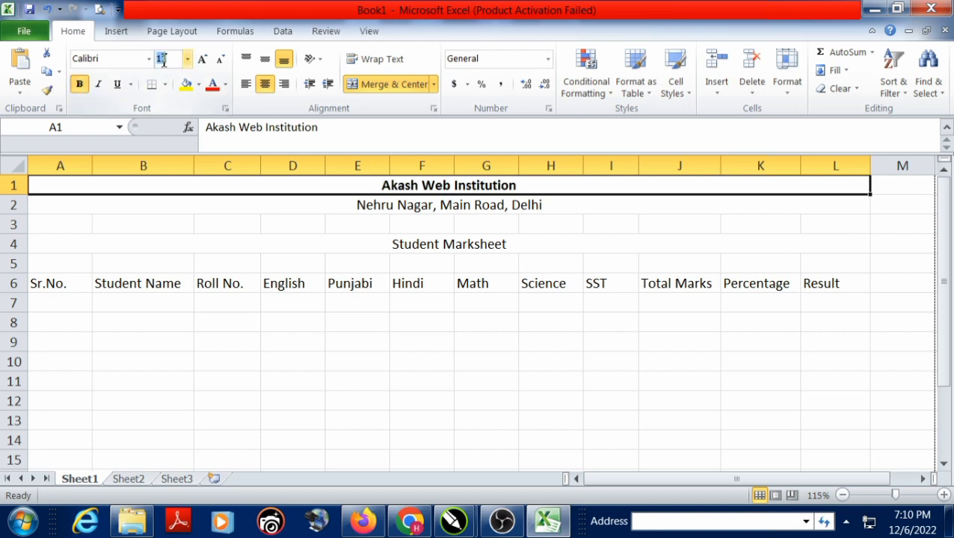
text(28)
key(Return)
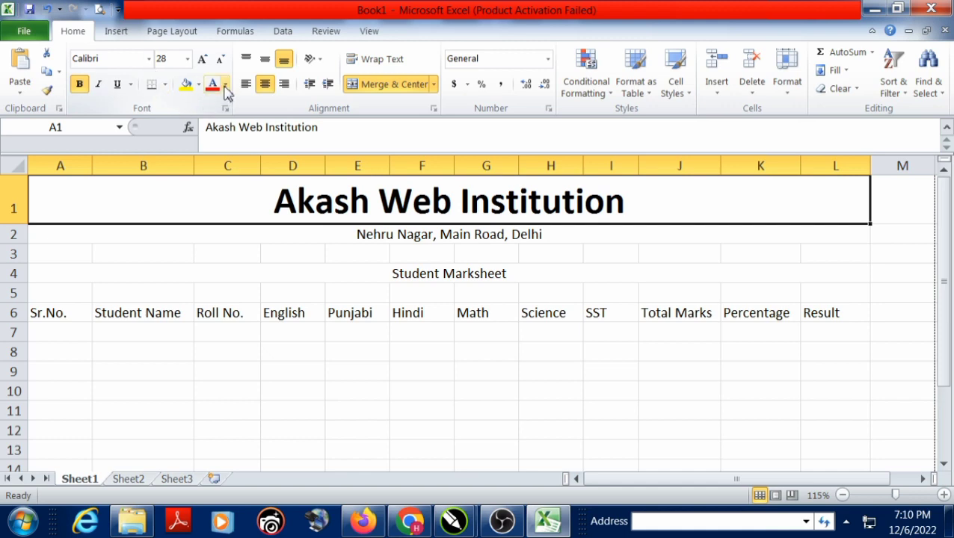
click(198, 84)
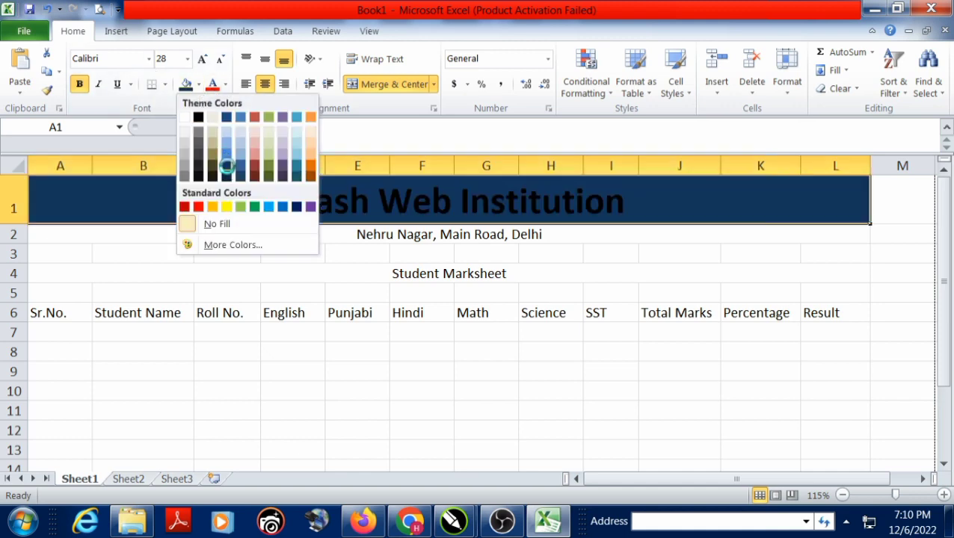
click(226, 166)
Step: Change the font color of the "Akash Web Institution" title to white
double_click(262, 209)
drag(261, 209, 637, 217)
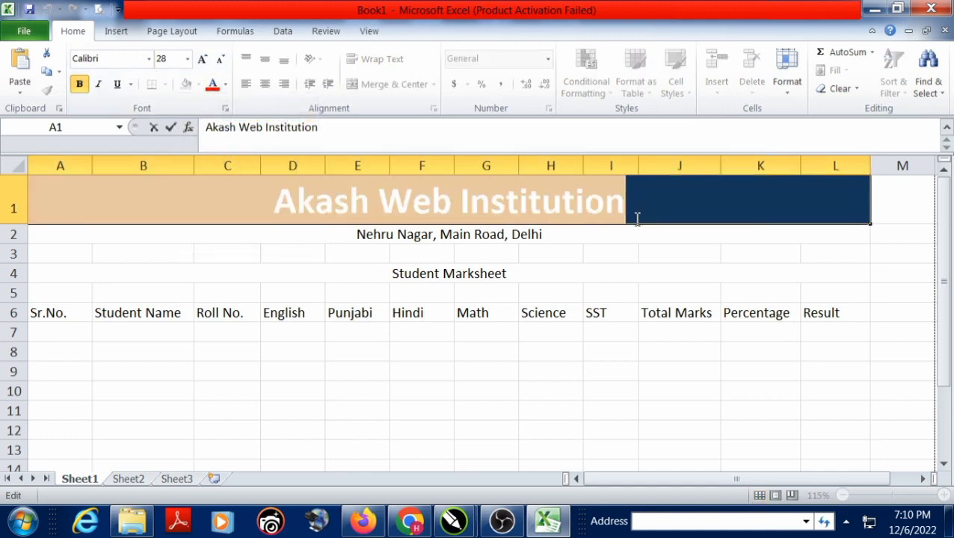
click(225, 85)
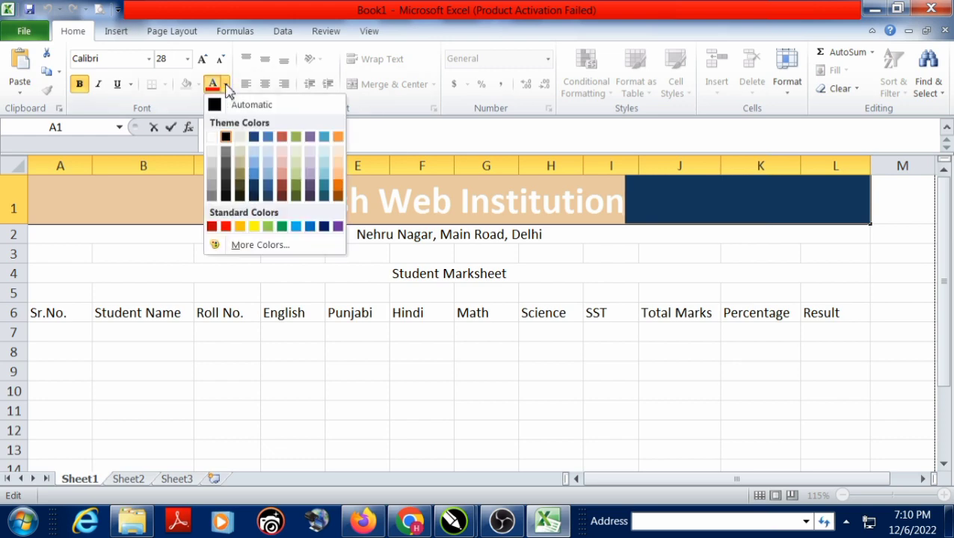
click(213, 137)
click(319, 253)
Step: Format the institution's address in row 2 in bold at font size 16
click(320, 232)
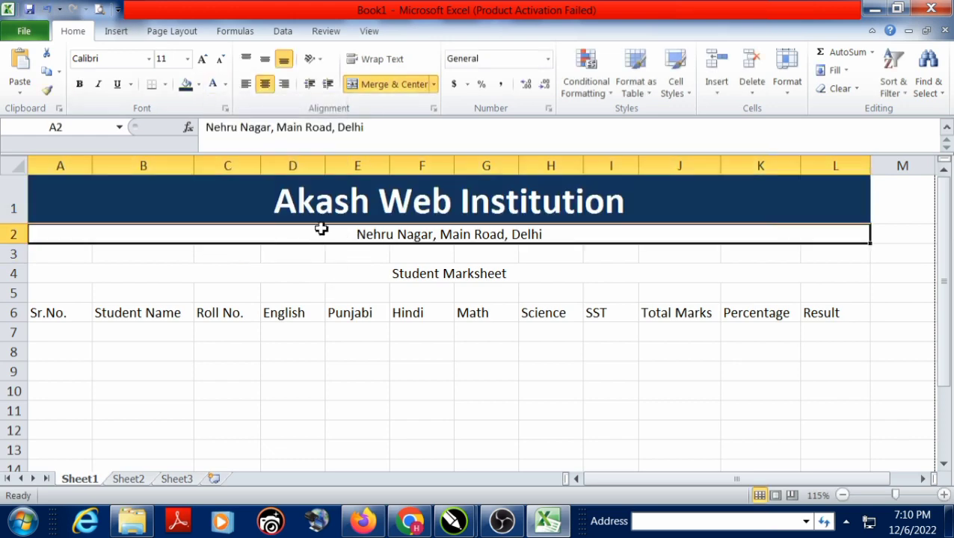
click(79, 84)
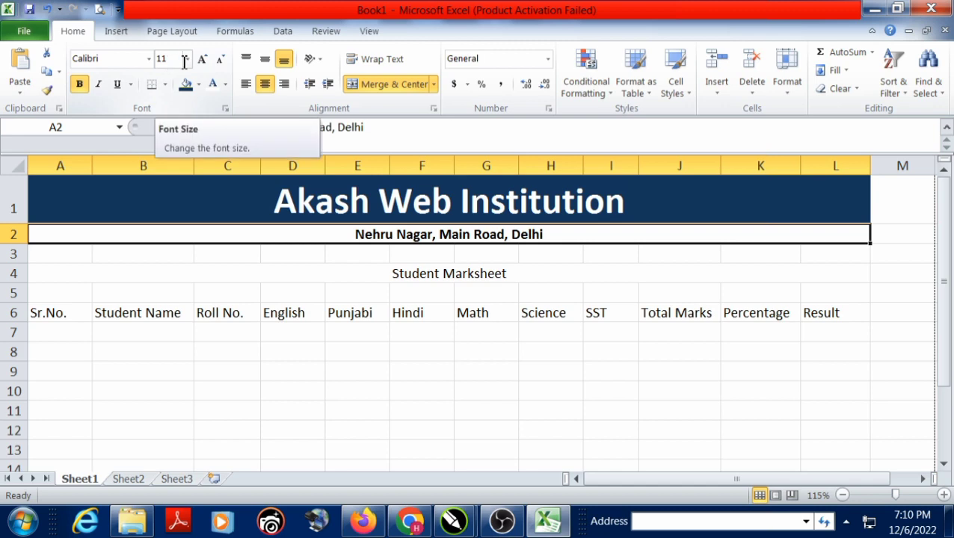
click(187, 59)
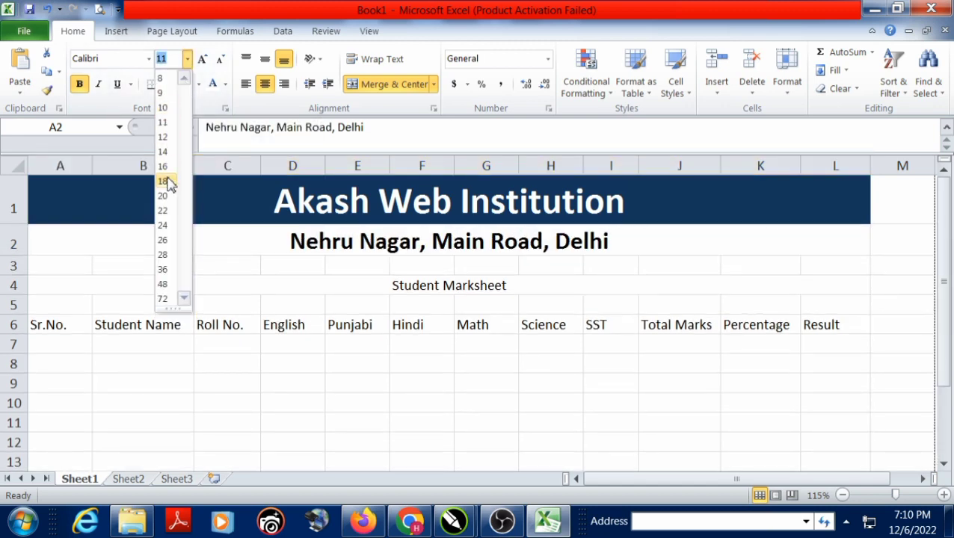
click(163, 167)
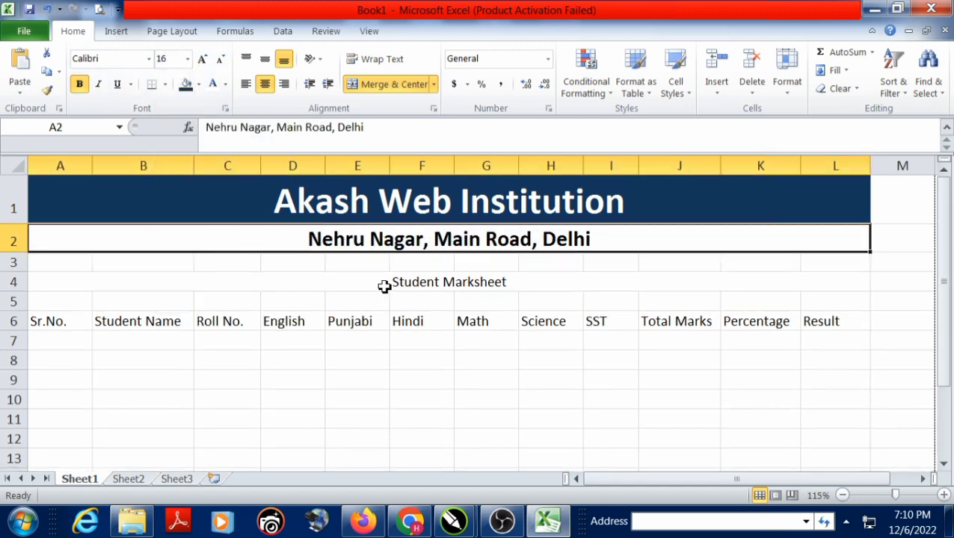
Step: Format the "Student Marksheet" heading in row 4 as bold, italic, underlined red text at font size 20
click(294, 284)
click(80, 85)
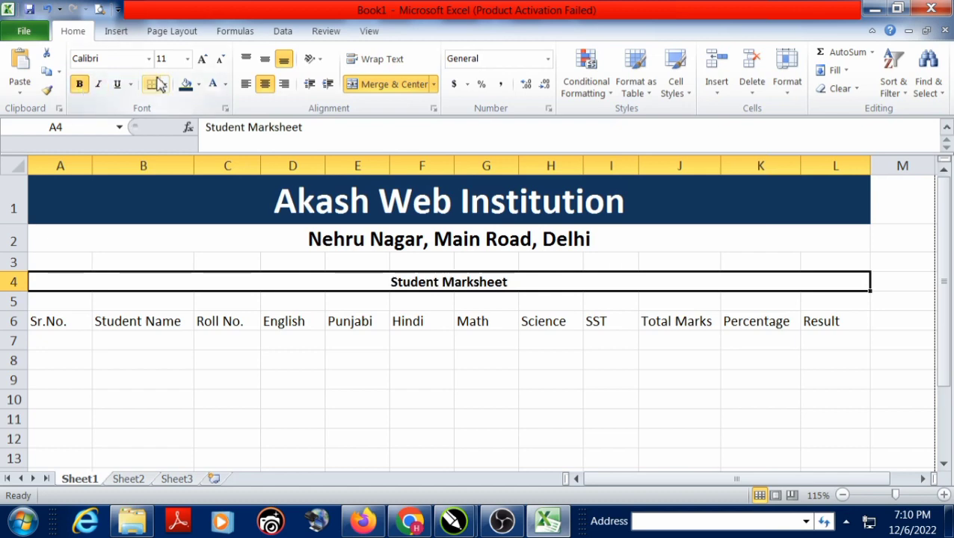
click(116, 84)
click(98, 83)
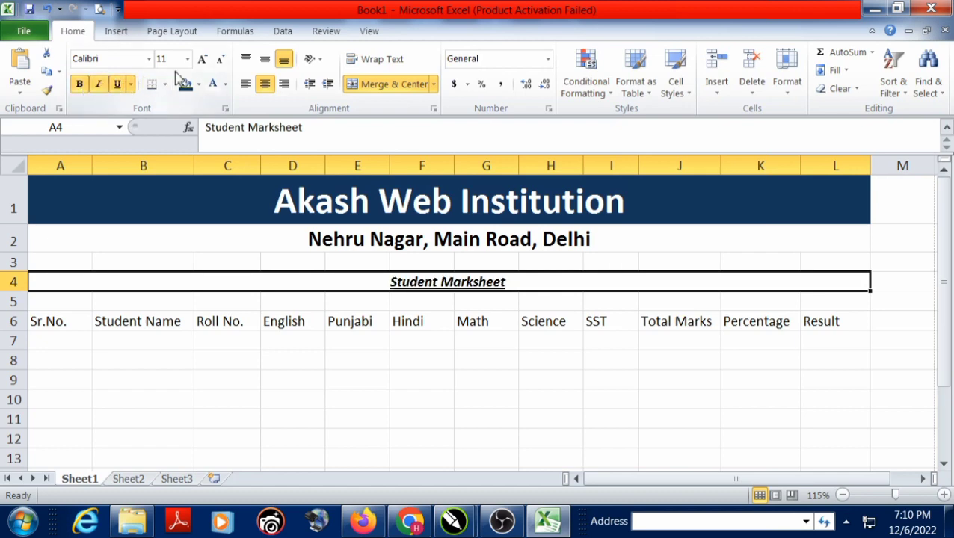
click(225, 83)
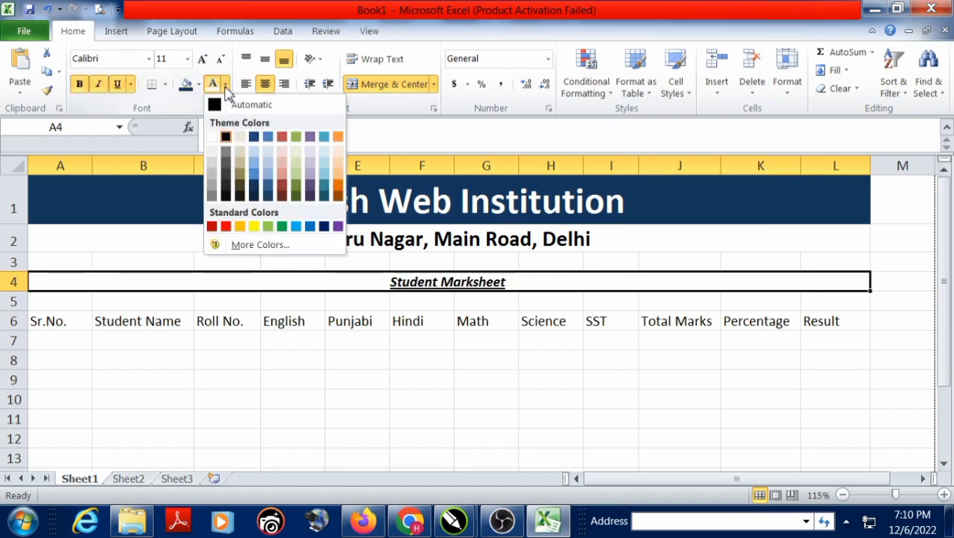
click(225, 226)
click(186, 58)
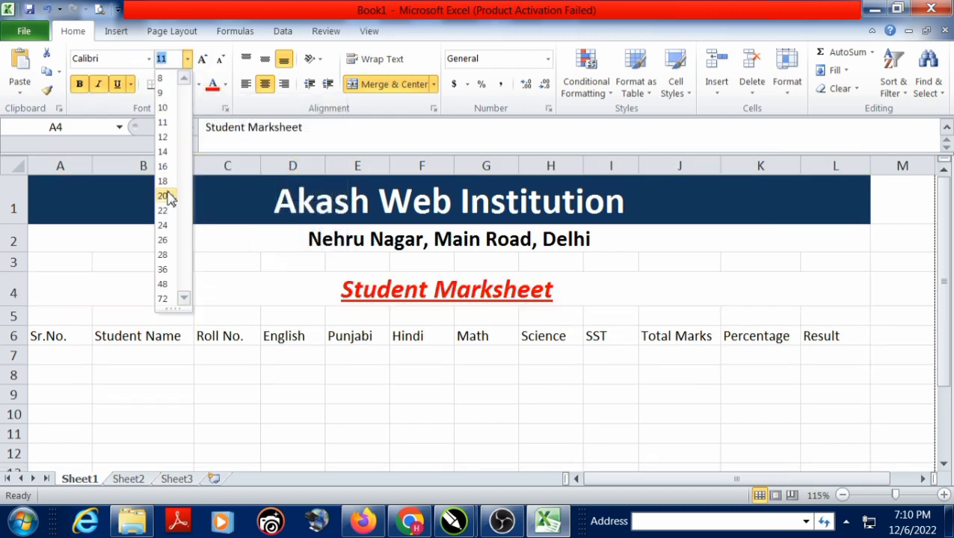
click(166, 196)
click(245, 372)
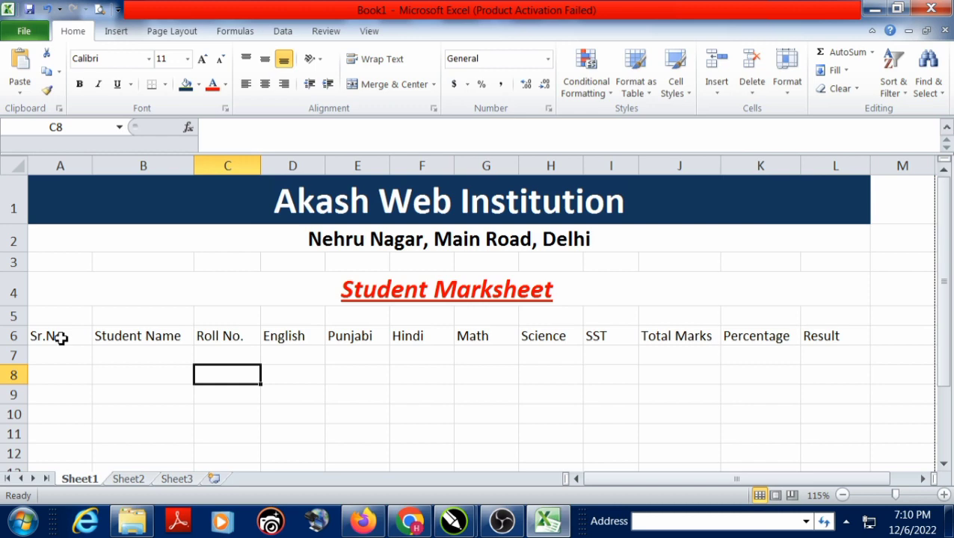
Step: Apply all borders to the marksheet table range A6 to L15
scroll(61, 338, down, 1)
drag(49, 314, 696, 449)
scroll(677, 347, down, 1)
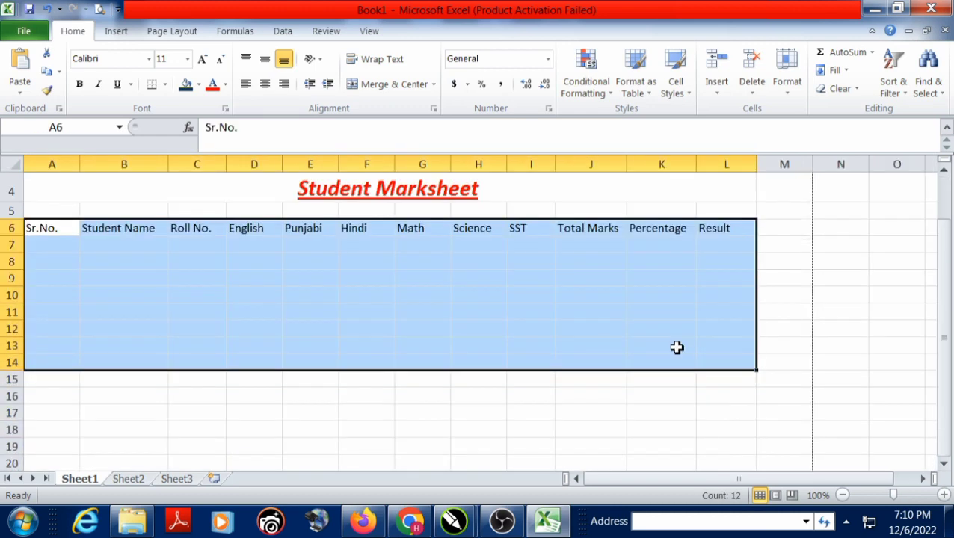
shift+click(719, 380)
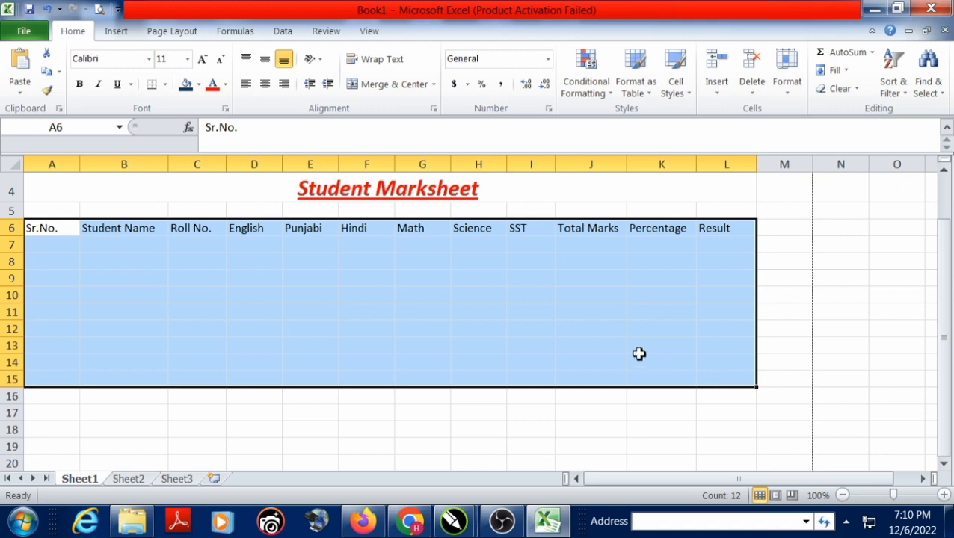
click(164, 84)
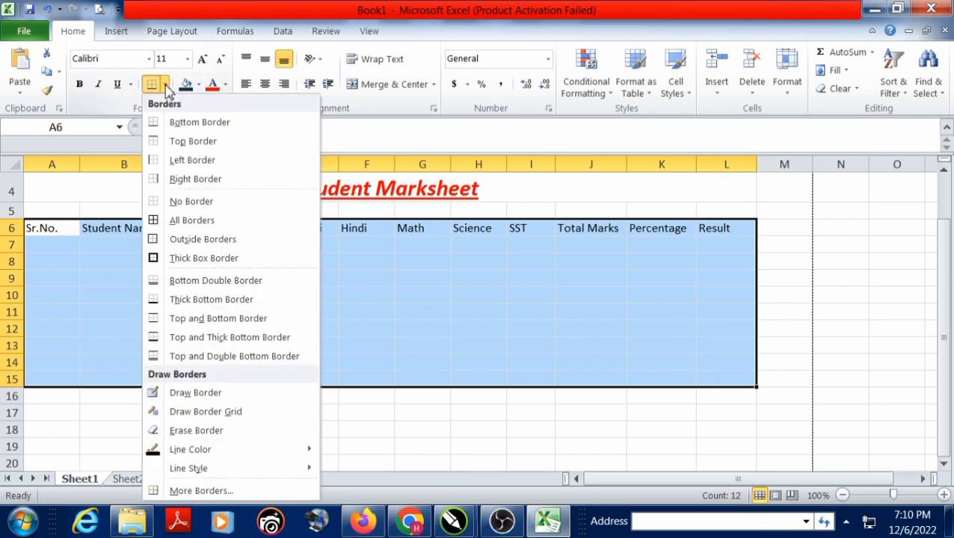
click(190, 222)
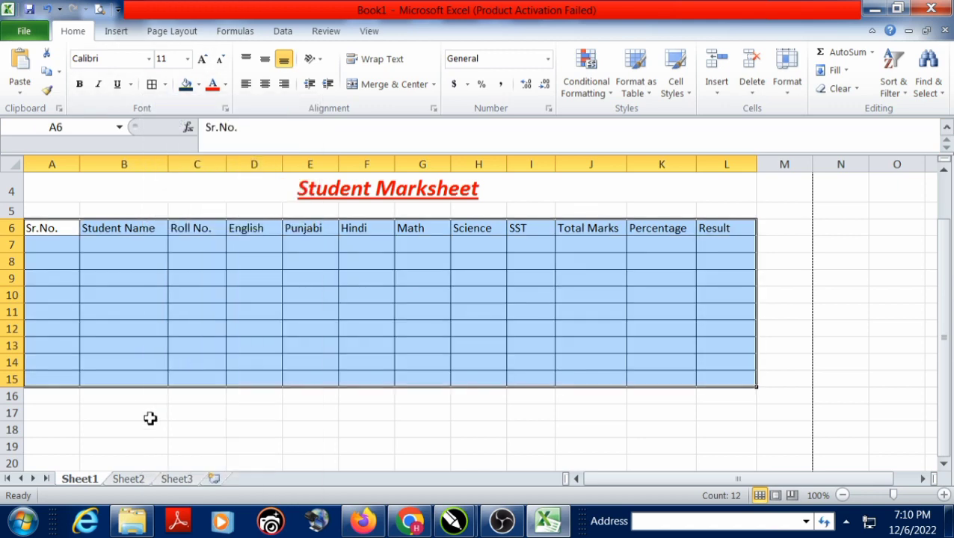
click(148, 416)
Step: Enter the serial numbers 1 to 9 down the Sr.No. column in cells A7 to A15
drag(941, 354, 941, 319)
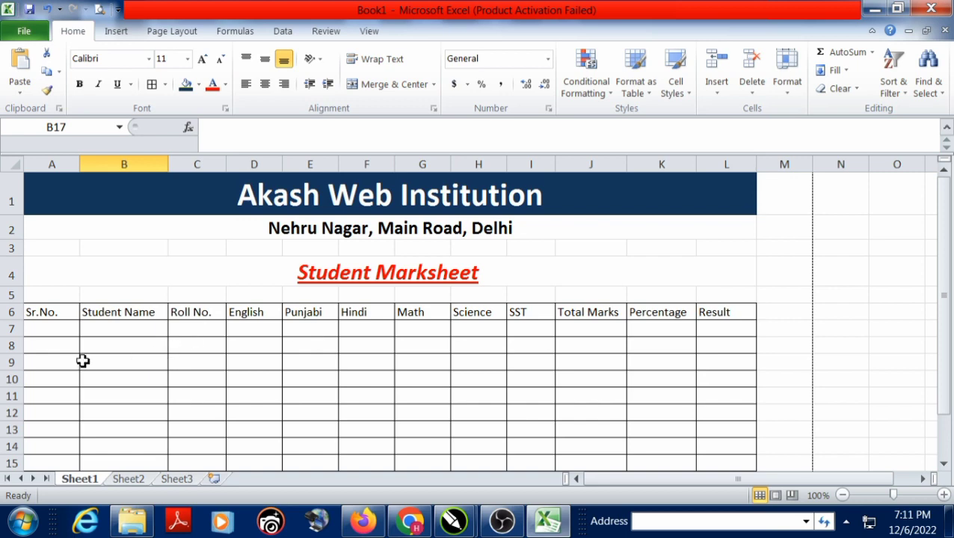
click(42, 332)
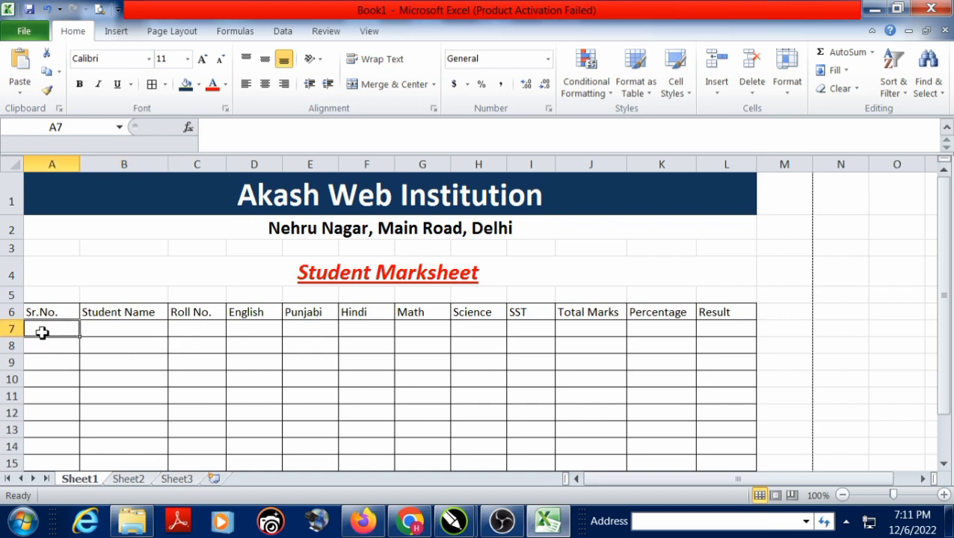
text(1)
key(Return)
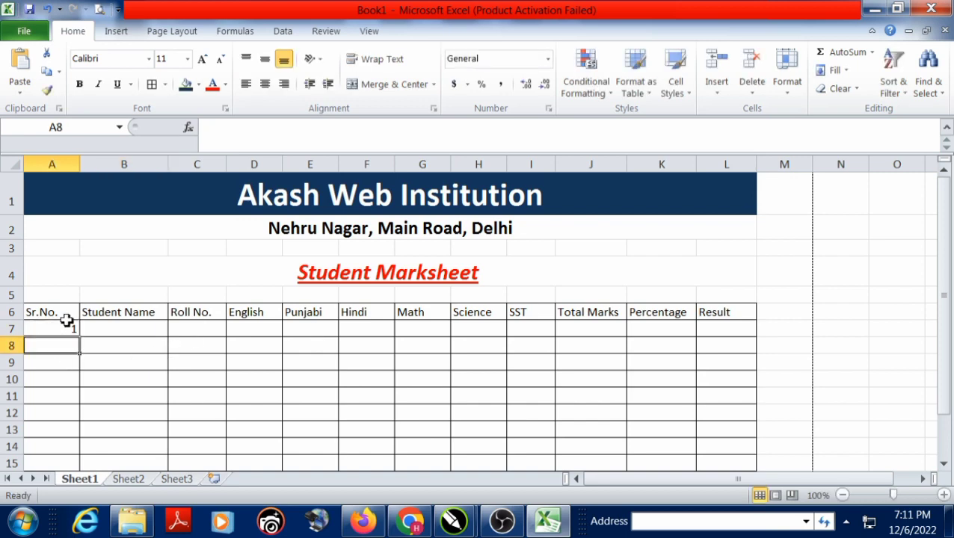
text(2)
key(Return)
text(3)
key(Return)
text(4)
key(Return)
text(5)
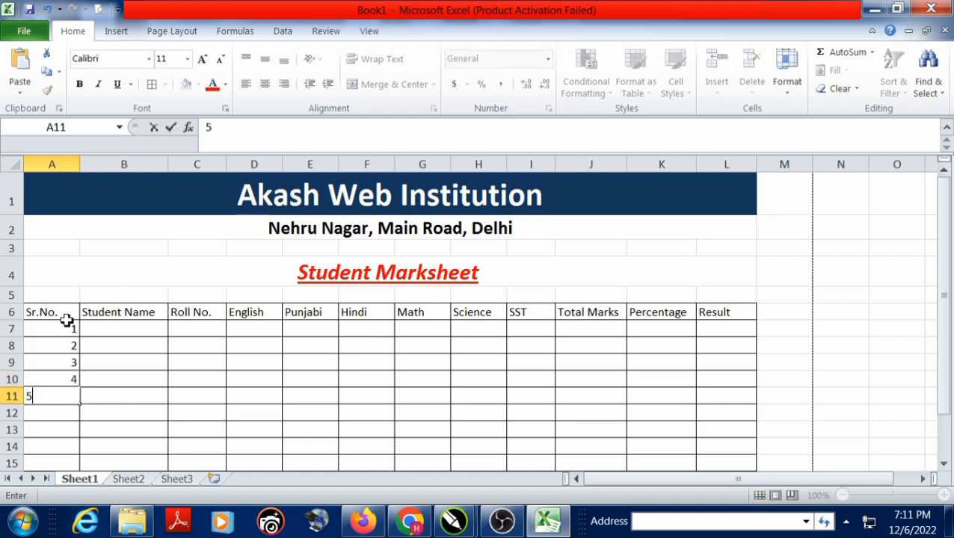
key(Return)
text(6)
key(Return)
text(7)
key(Return)
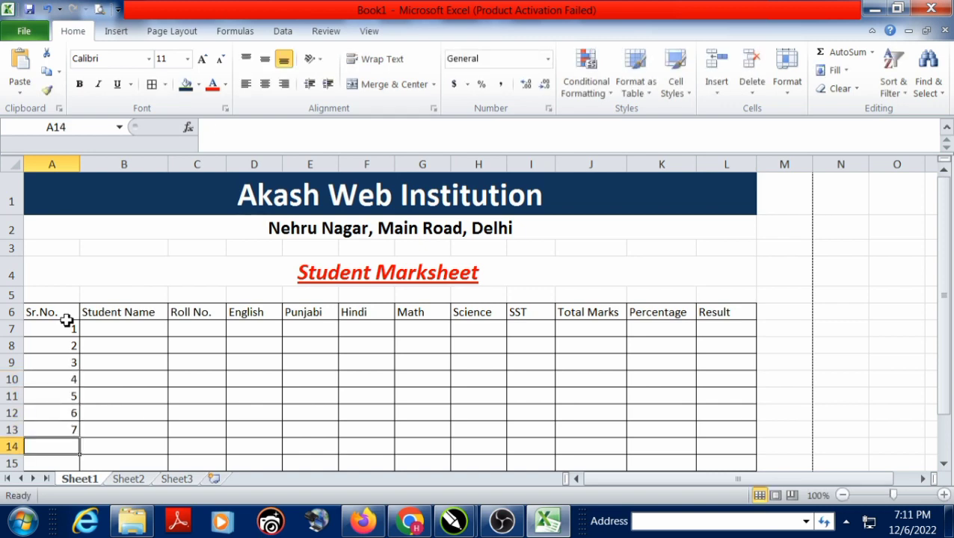
text(8)
key(Return)
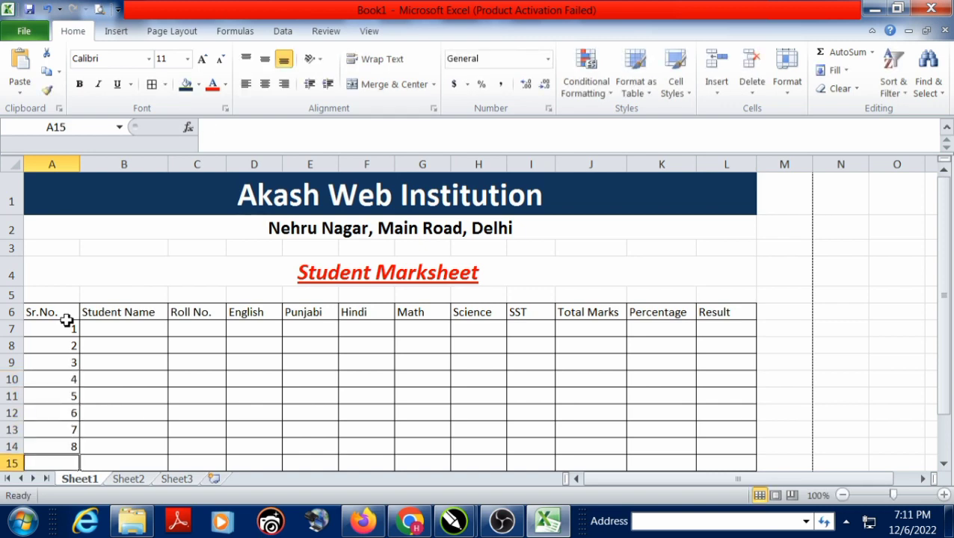
scroll(66, 320, down, 1)
text(9)
key(Return)
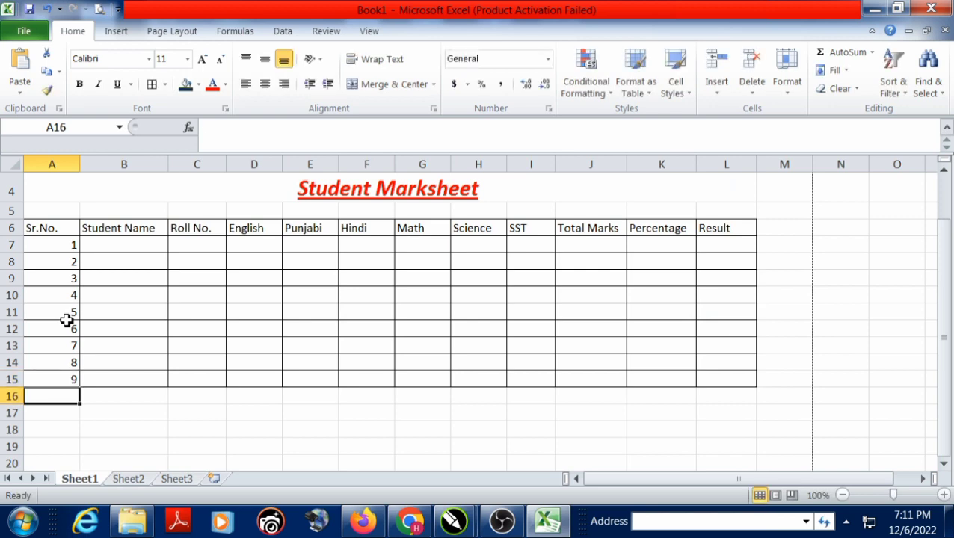
Step: Extend the table's borders to row 16 across columns A to L and enter serial number 10 in cell A16
drag(59, 378, 712, 388)
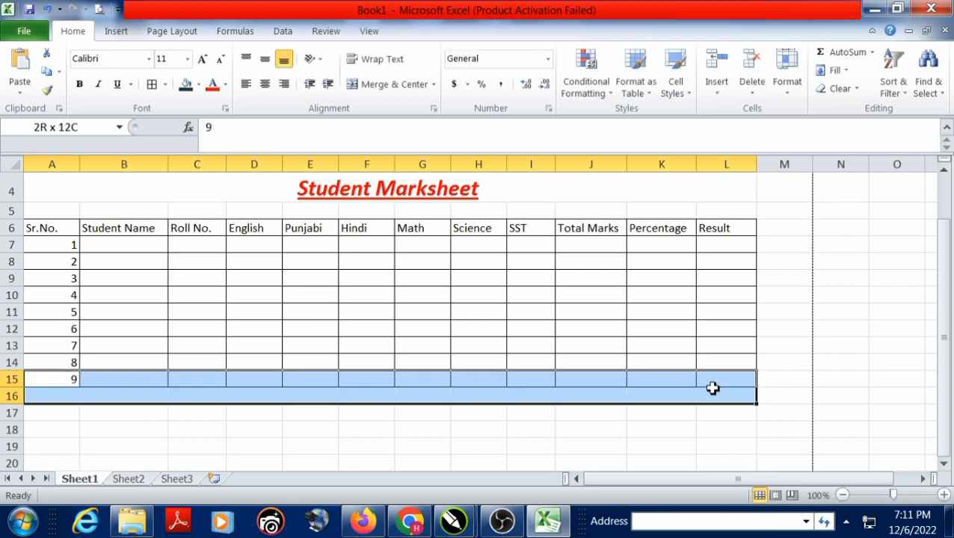
click(153, 84)
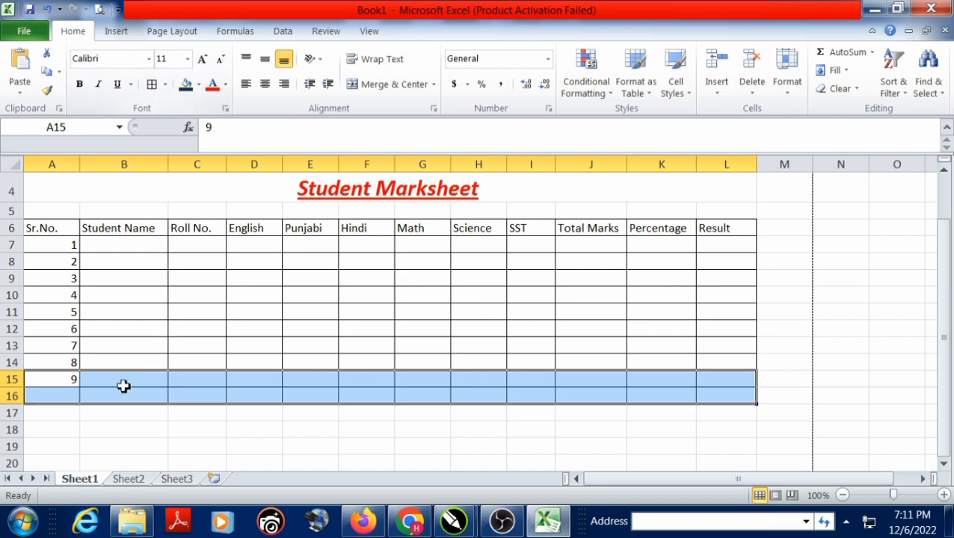
click(65, 397)
text(10)
key(Return)
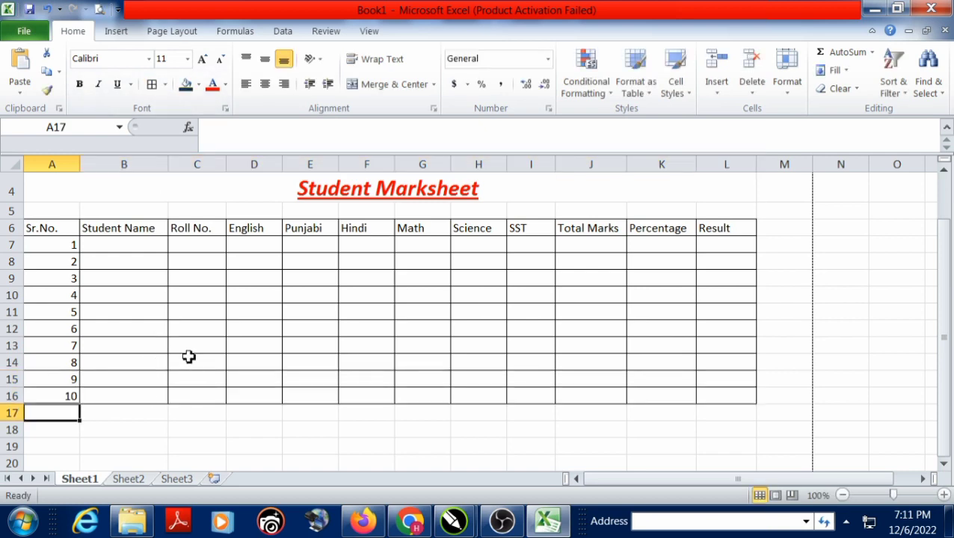
Step: Enter the ten students' first names down the Student Name column in cells B7 to B16
click(123, 246)
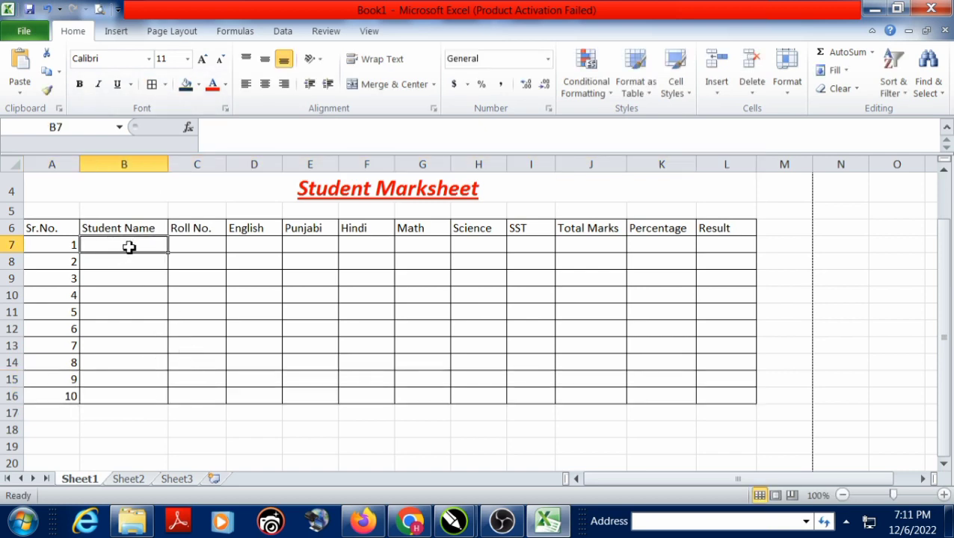
text(Meena)
key(Return)
text(J)
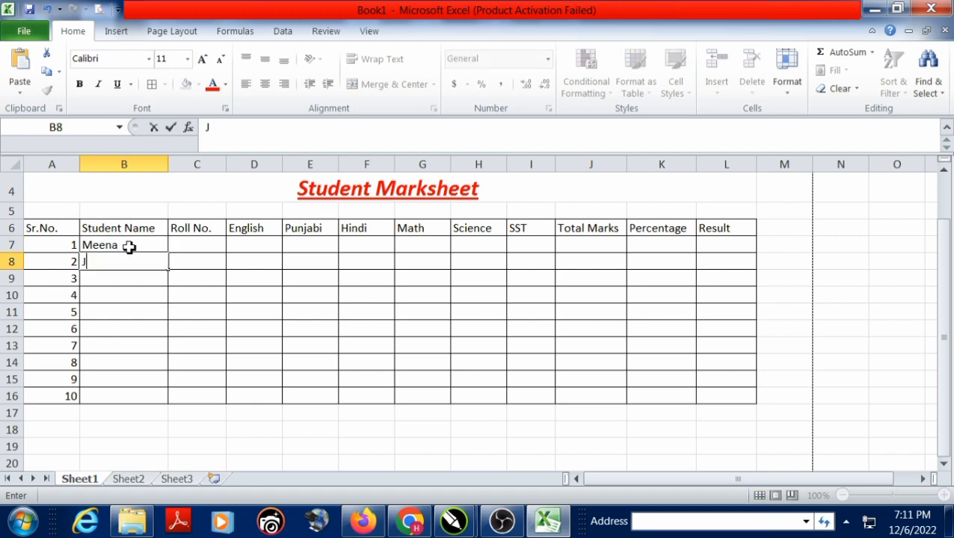
text(asika)
key(Return)
text(Sak)
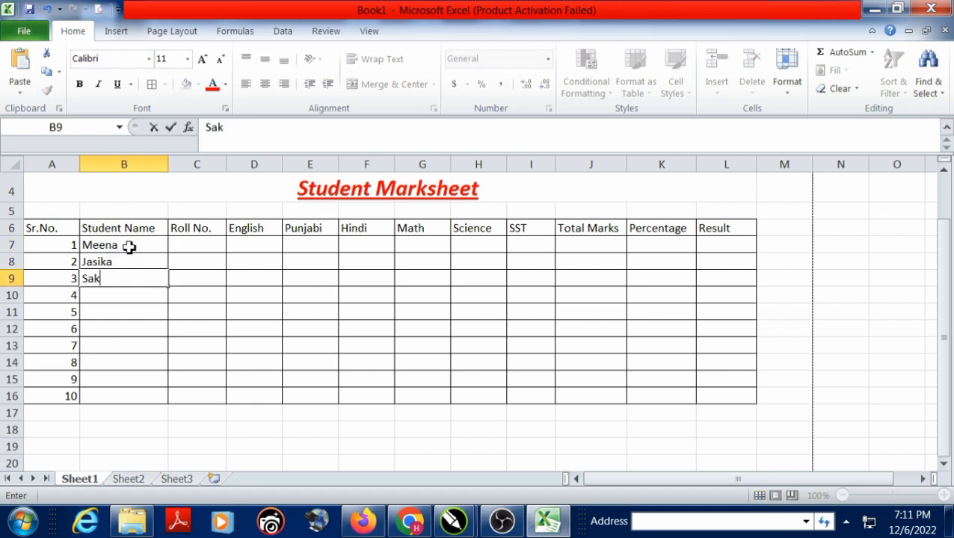
text(shi)
key(Return)
text(A)
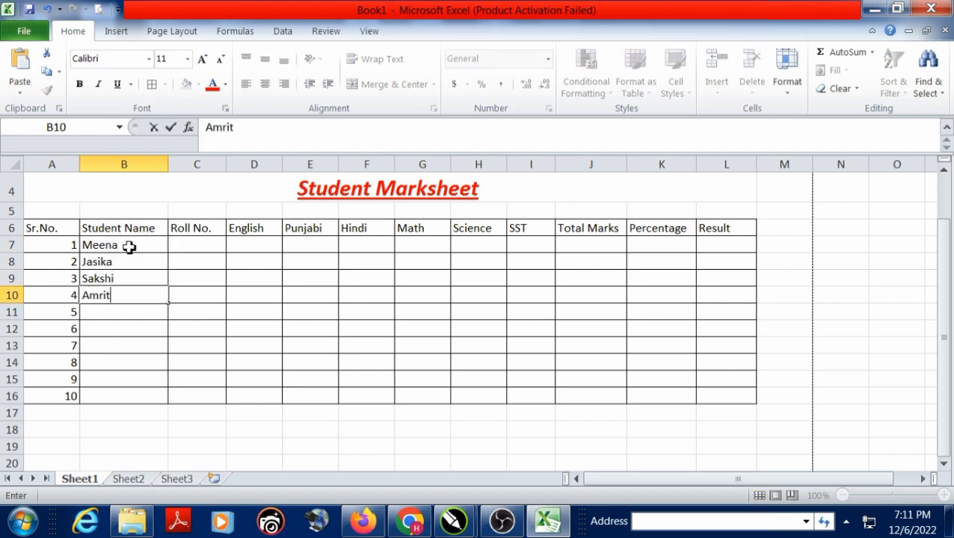
text(mrit)
key(Return)
text(Gopal)
key(Return)
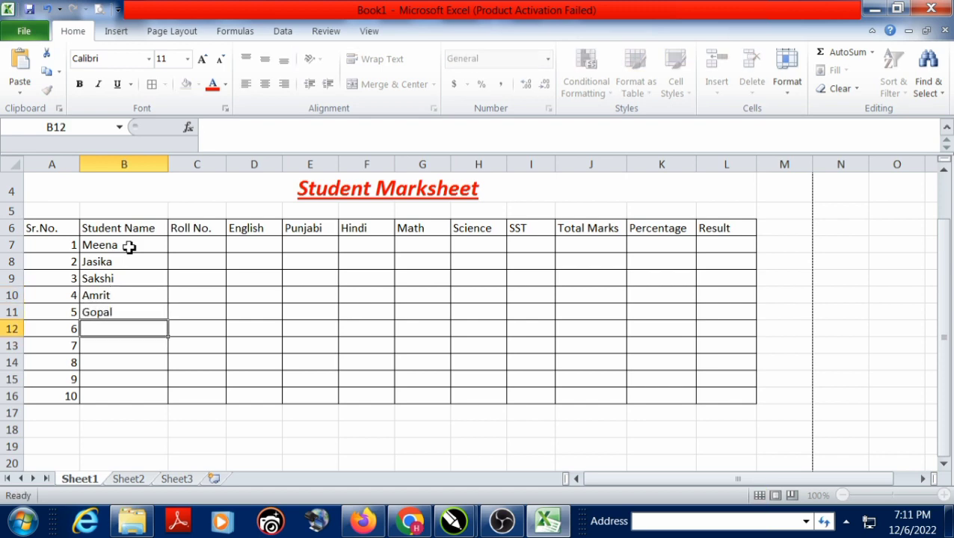
text(Neeraj)
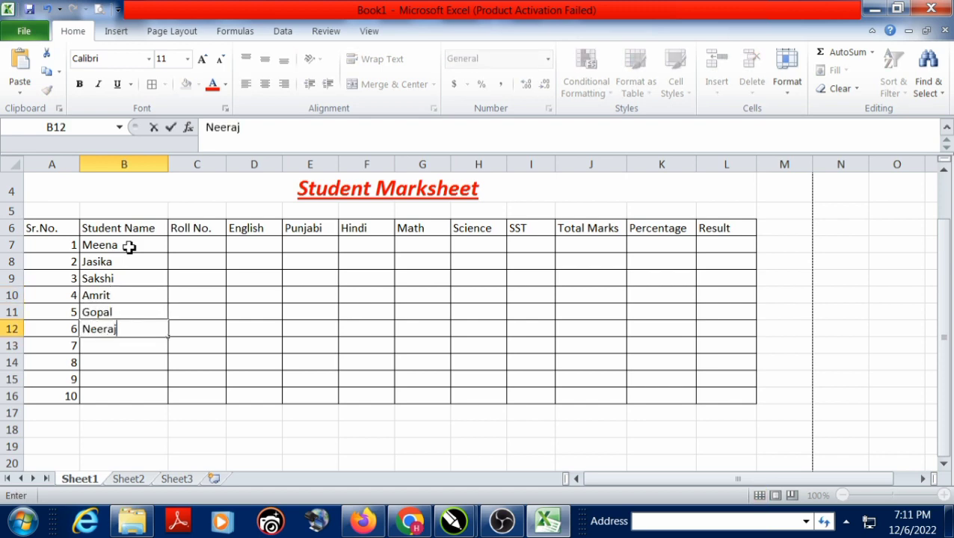
key(Return)
text(Honey)
key(Return)
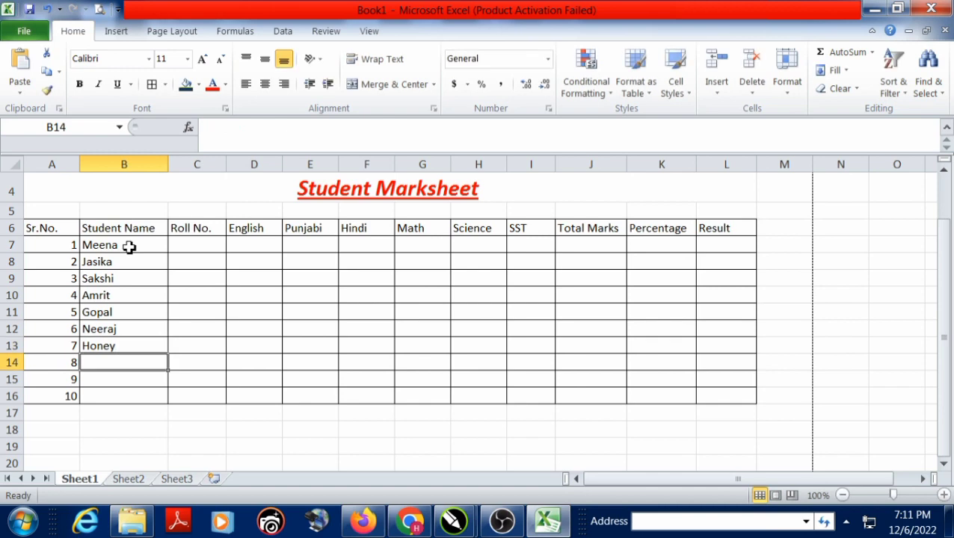
text(Shubham)
key(Return)
text(Lakhan)
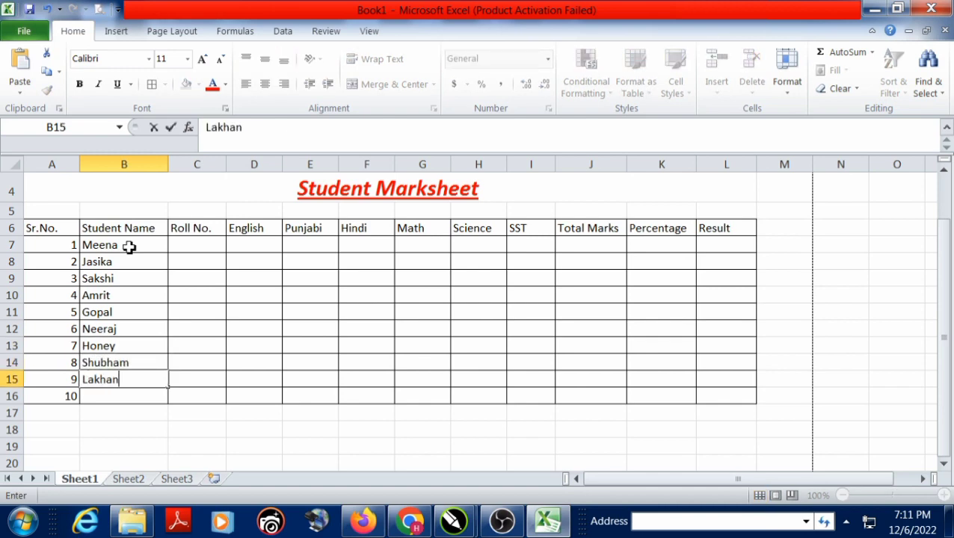
key(Return)
text(Himanshi)
key(Return)
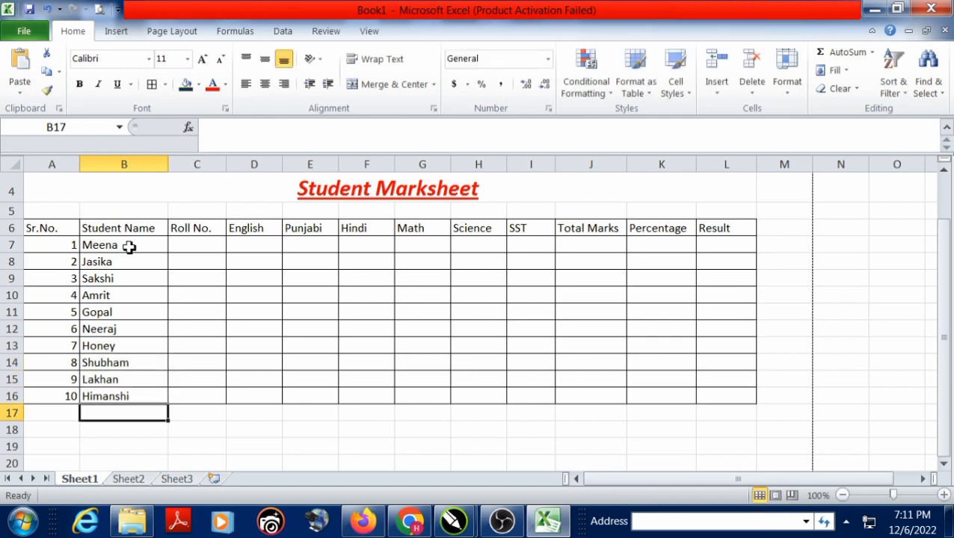
Step: Enter the roll numbers 901 to 910 down the Roll No. column in cells C7 to C16
click(219, 246)
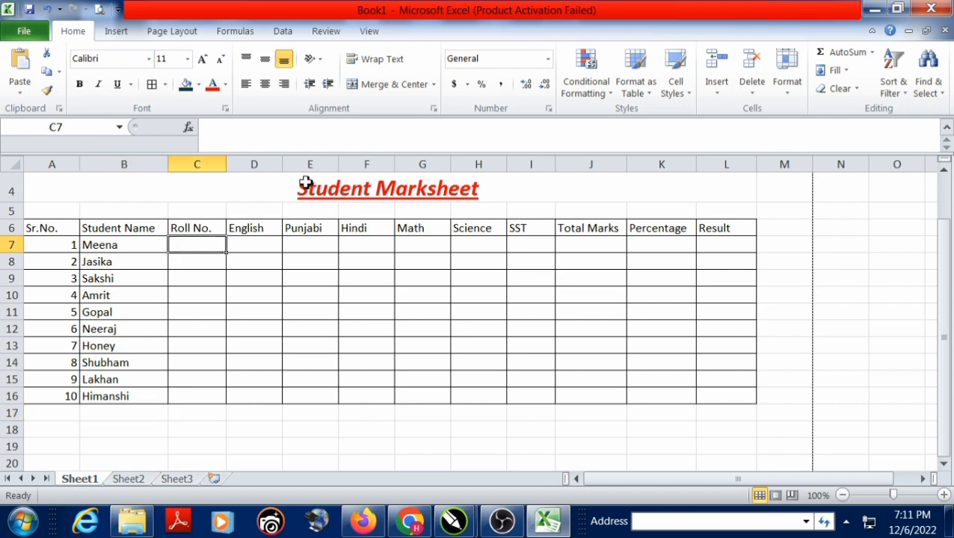
text(901)
key(Return)
text(902)
key(Return)
text(9)
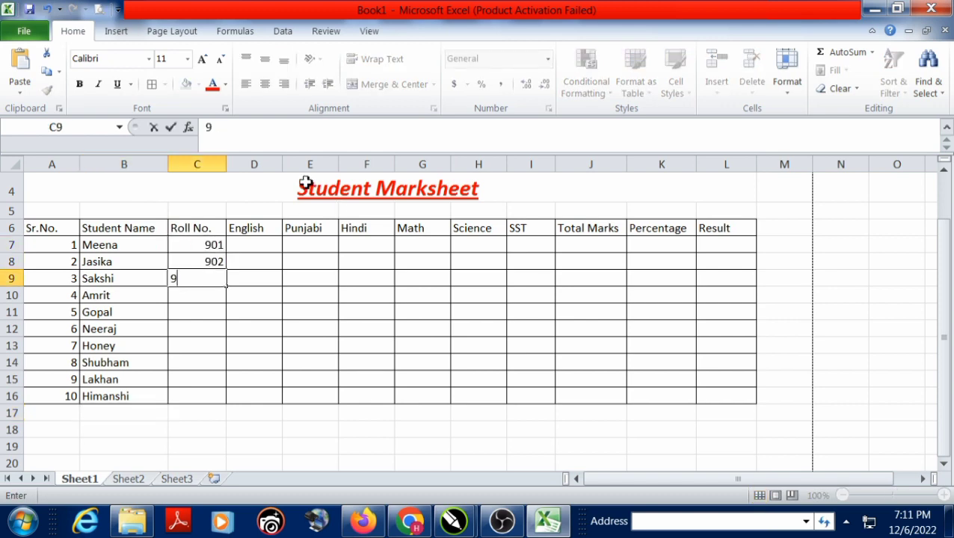
text(03)
key(Return)
text(904)
key(Return)
text(905)
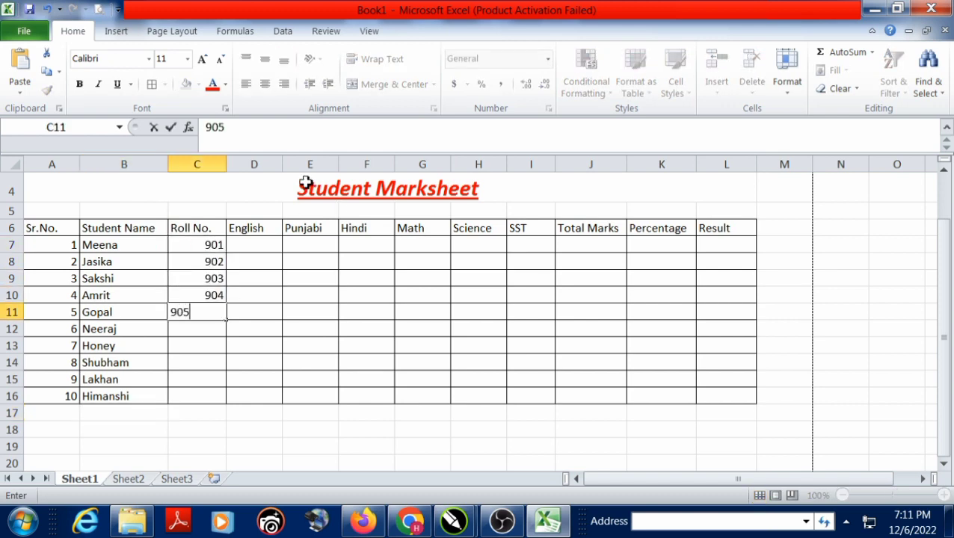
key(Return)
text(906)
key(Return)
text(907)
key(Return)
text(9)
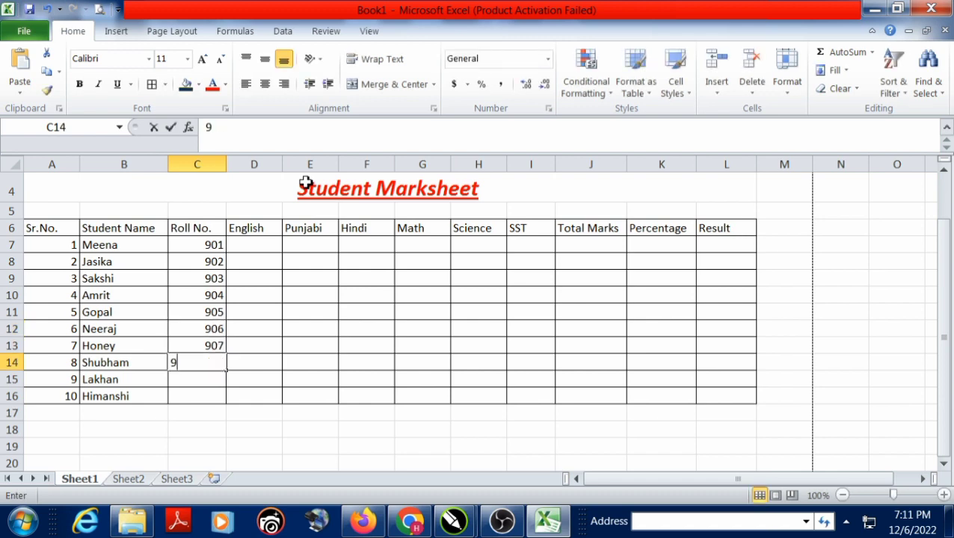
text(08)
key(Return)
text(909)
key(Return)
text(910)
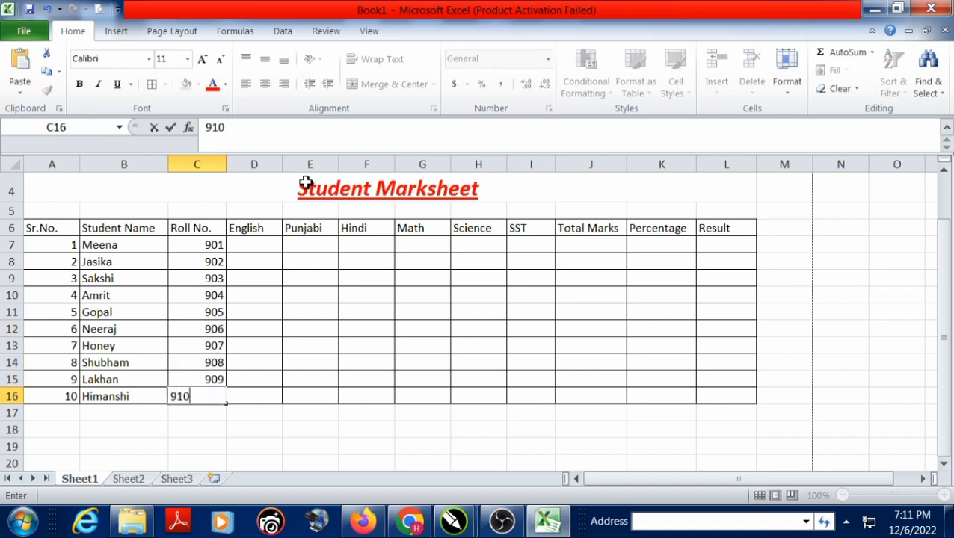
key(Return)
Step: Enter the first student's subject marks 50, 58, 69, 70, 69 and 58 across cells D7 to I7
click(275, 245)
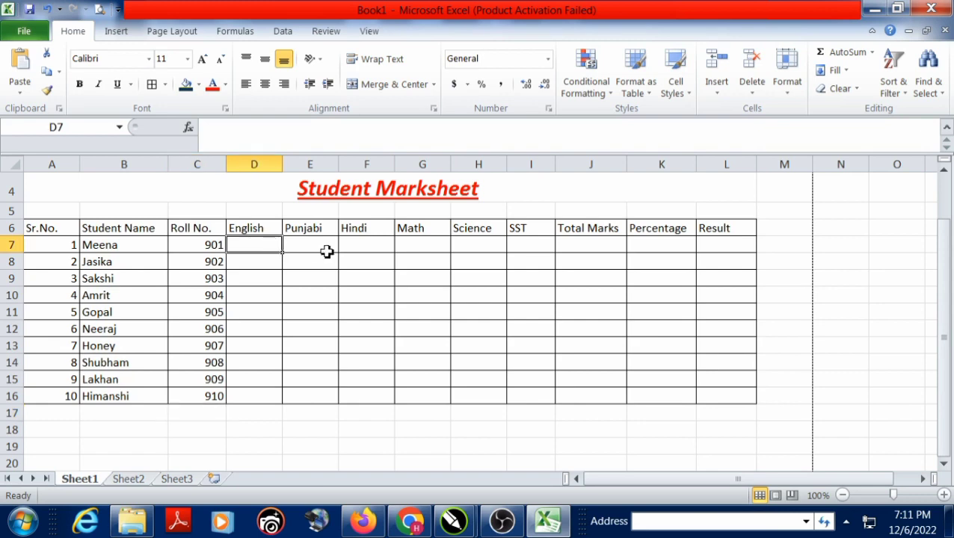
text(50)
key(Tab)
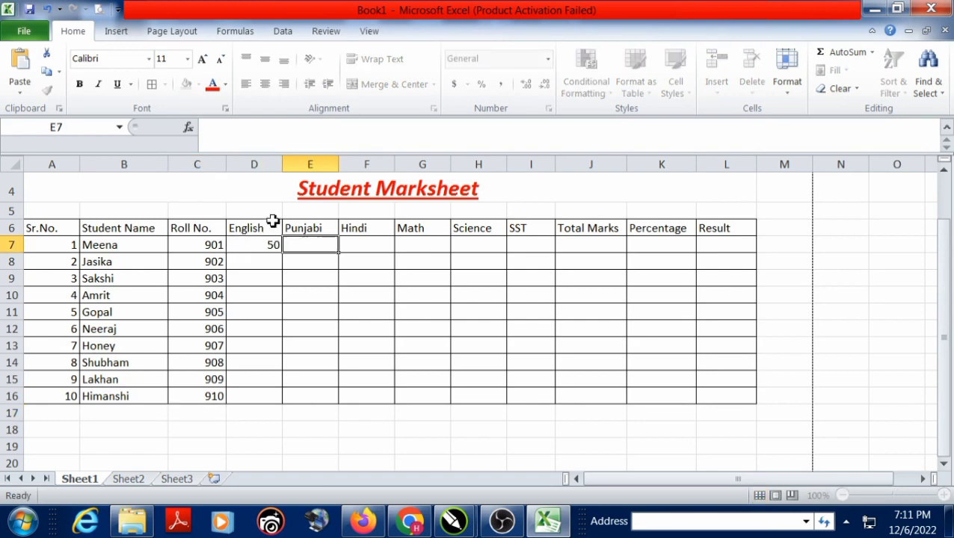
text(58)
key(Tab)
text(69)
key(Tab)
text(7)
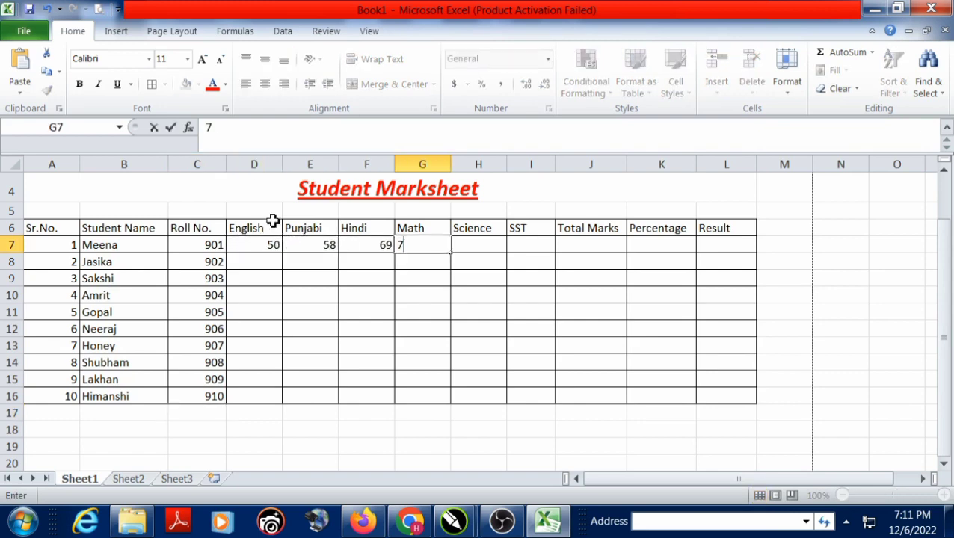
text(0)
key(Tab)
text(69	5)
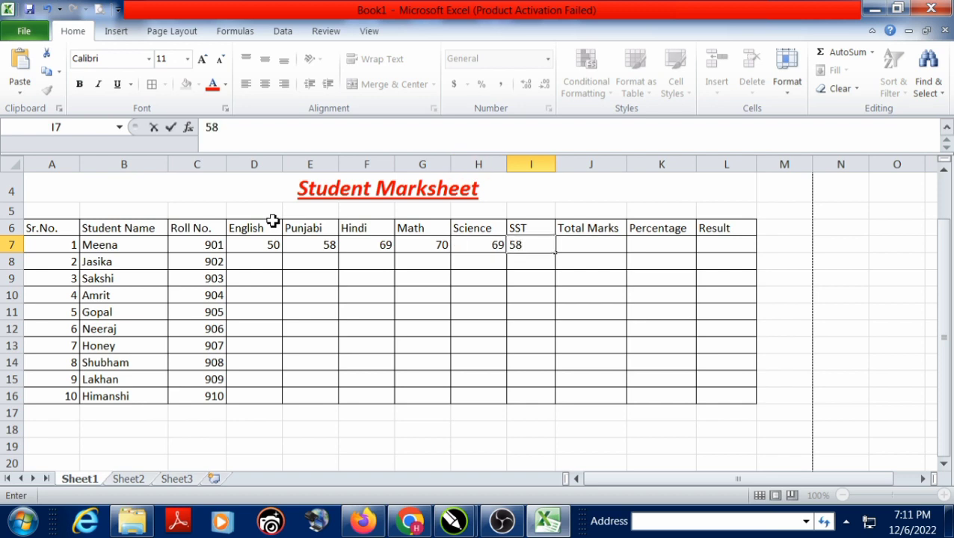
key(Return)
Step: Enter the second student's subject marks 34, 60, 62, 59, 58 and 61 across cells D8 to I8
text(9)
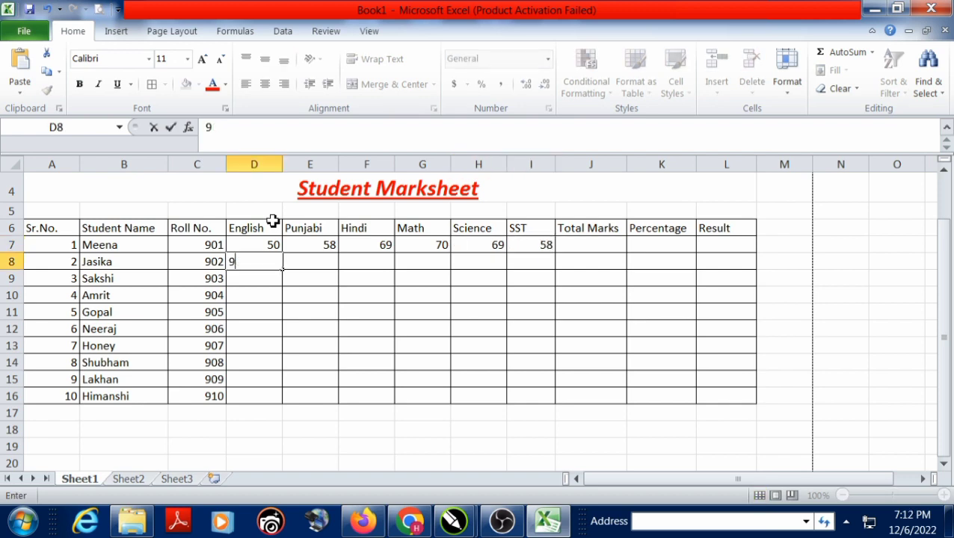
text(04)
key(Tab)
text(60)
key(Tab)
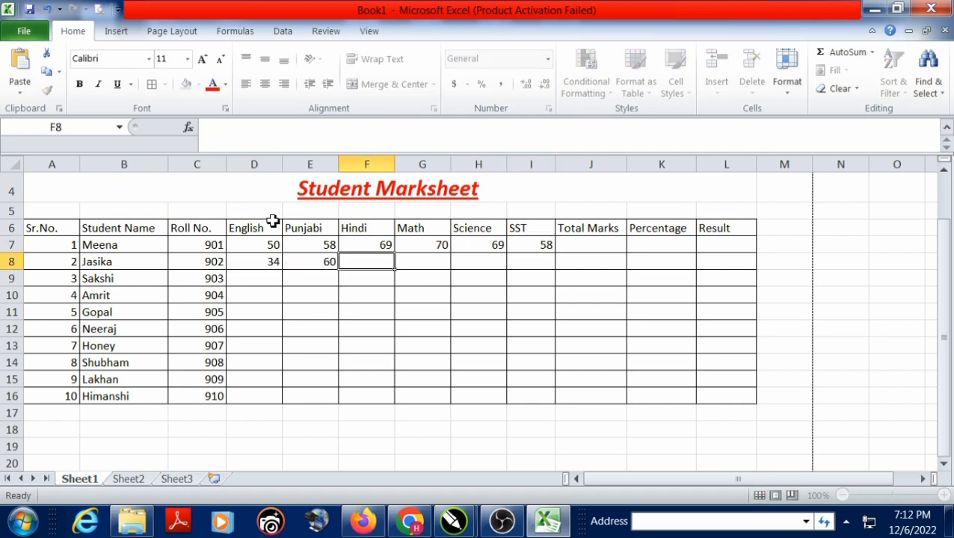
text(62)
key(Tab)
text(59)
key(Tab)
text(58)
key(Tab)
text(6)
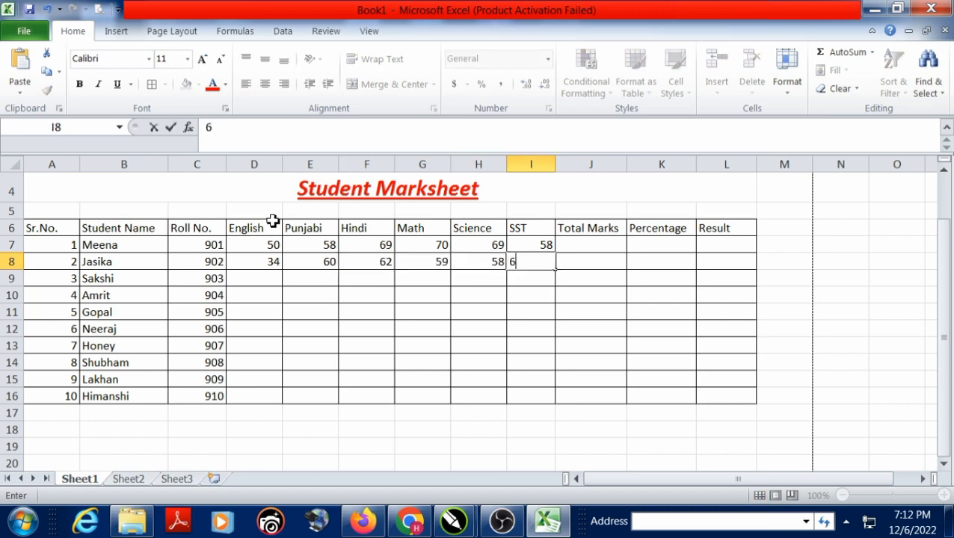
key(Return)
Step: Enter the third student's subject marks 61, 33, 57, 55, 47 and 87 across cells D9 to I9
text(61)
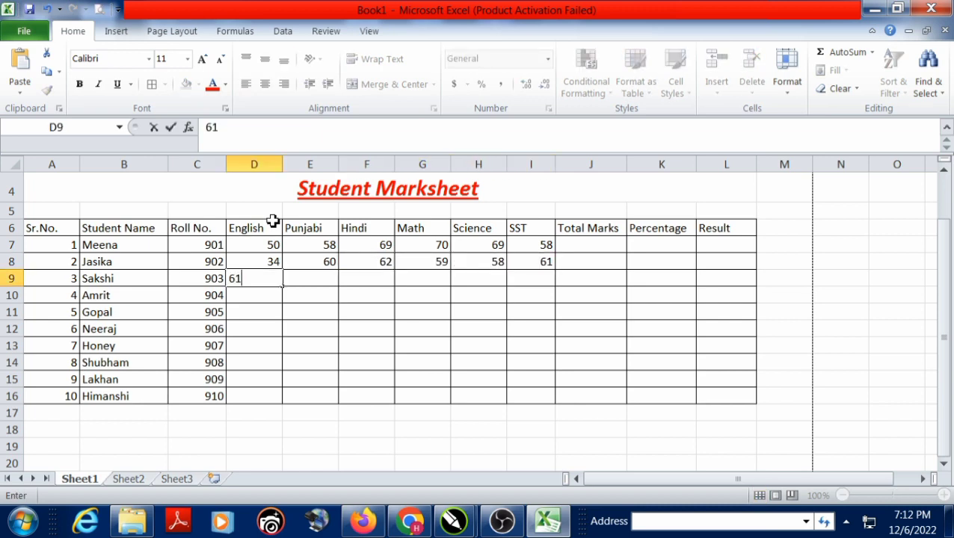
key(Tab)
text(33)
key(Tab)
text(57)
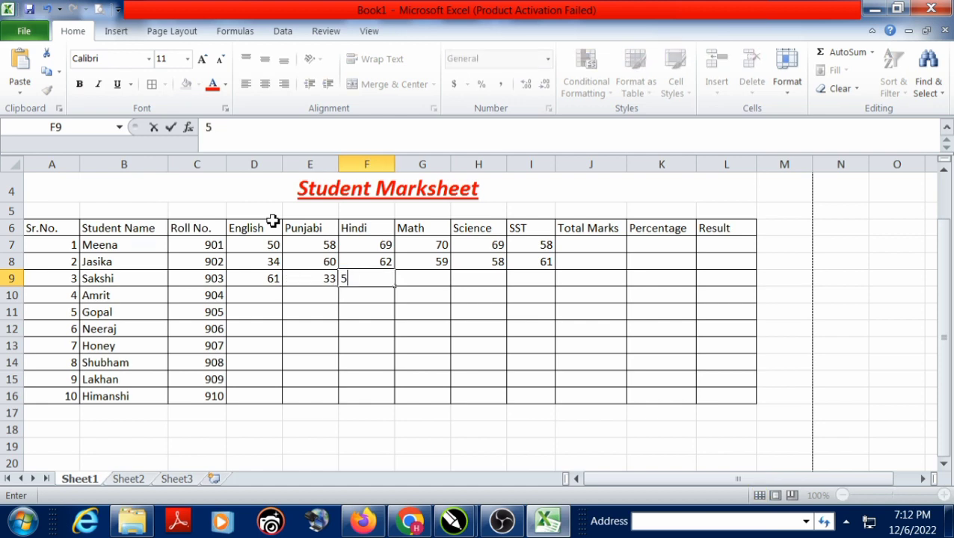
key(Tab)
text(55)
key(Tab)
text(47)
key(Tab)
text(87)
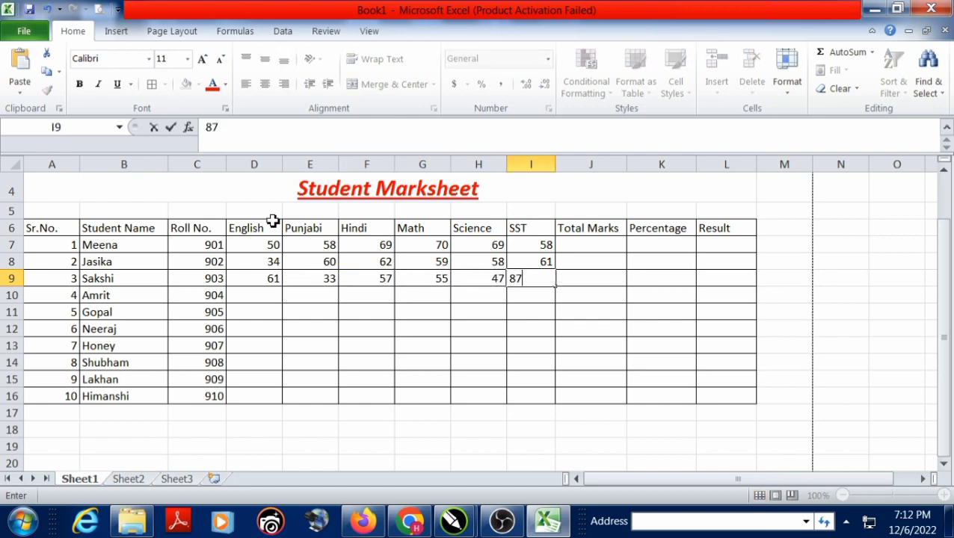
key(Return)
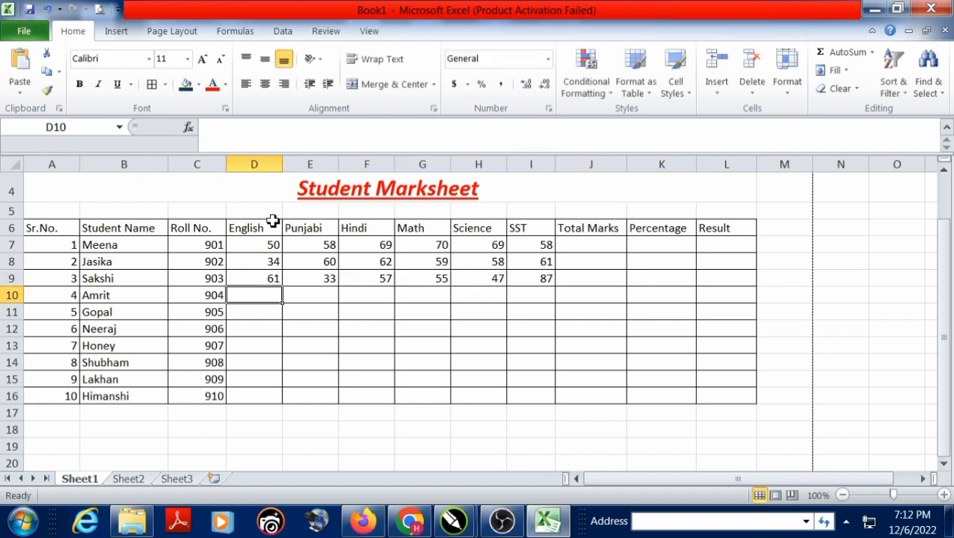
Step: Enter the fourth student's subject marks 92, 81, 45, 72, 71 and 54 across cells D10 to I10
text(92)
key(Tab)
text(81)
key(Tab)
text(45)
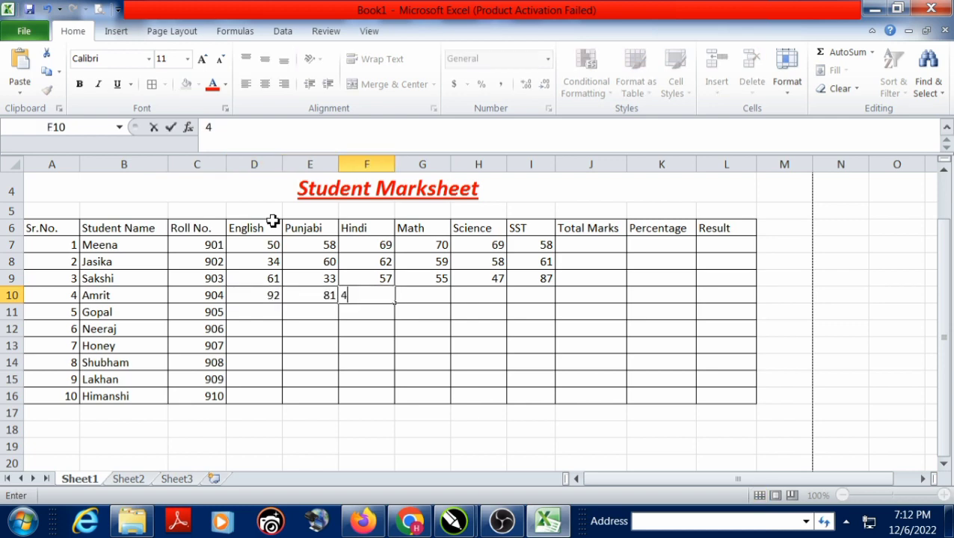
key(Tab)
text(72)
key(Tab)
key(Tab)
text(5)
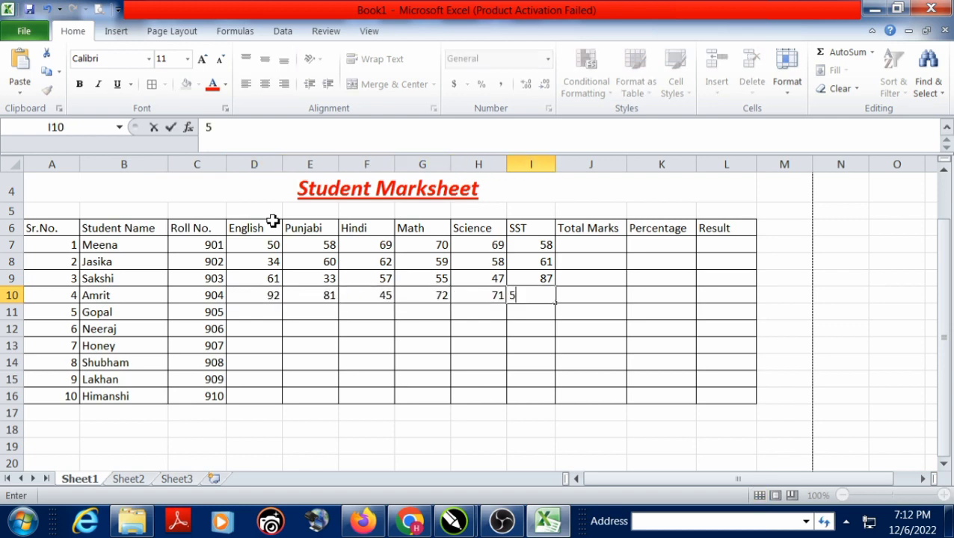
text(4)
key(Return)
Step: Enter the fifth student's subject marks 55, 45, 62, 82, 74 and 39 across cells D11 to I11
text(55)
key(Tab)
text(45)
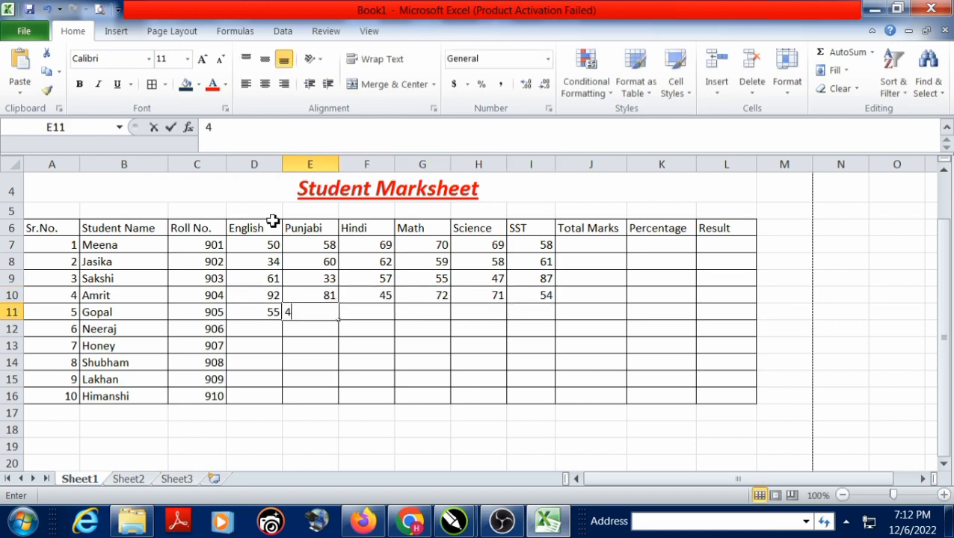
key(Tab)
text(62)
key(Tab)
text(82)
key(Tab)
text(74)
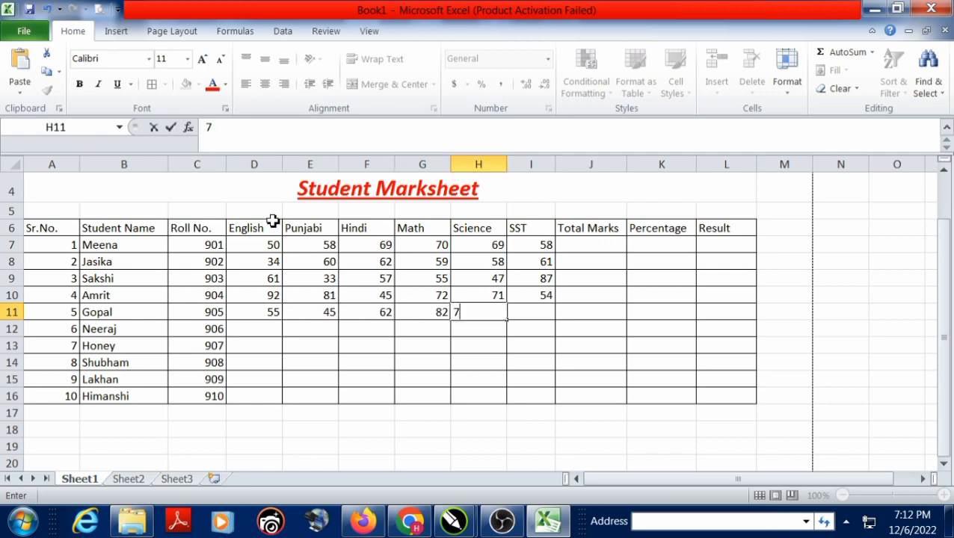
key(Tab)
text(3)
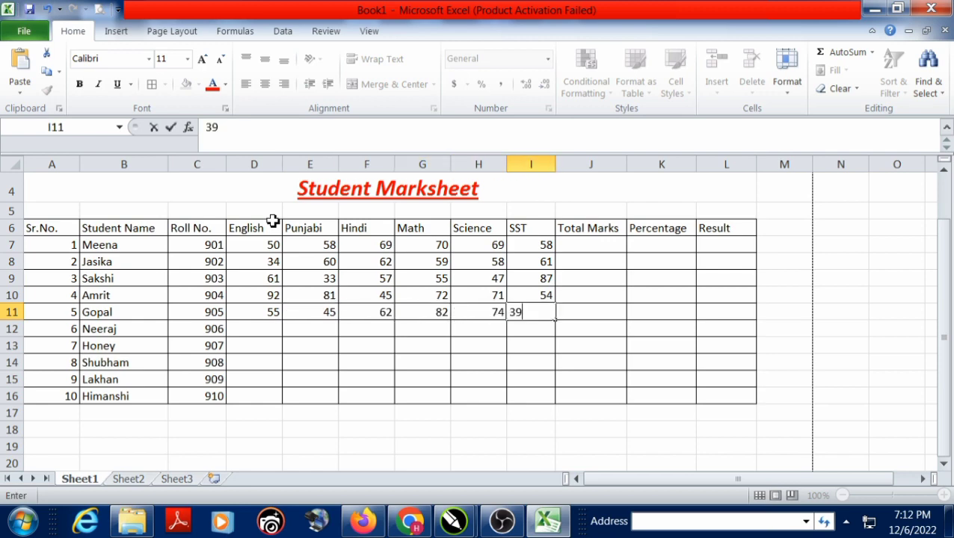
key(Return)
Step: Enter the sixth student's subject marks 35, 50, 55, 87, 30 and 45 across cells D12 to I12
text(35)
key(Tab)
text(50)
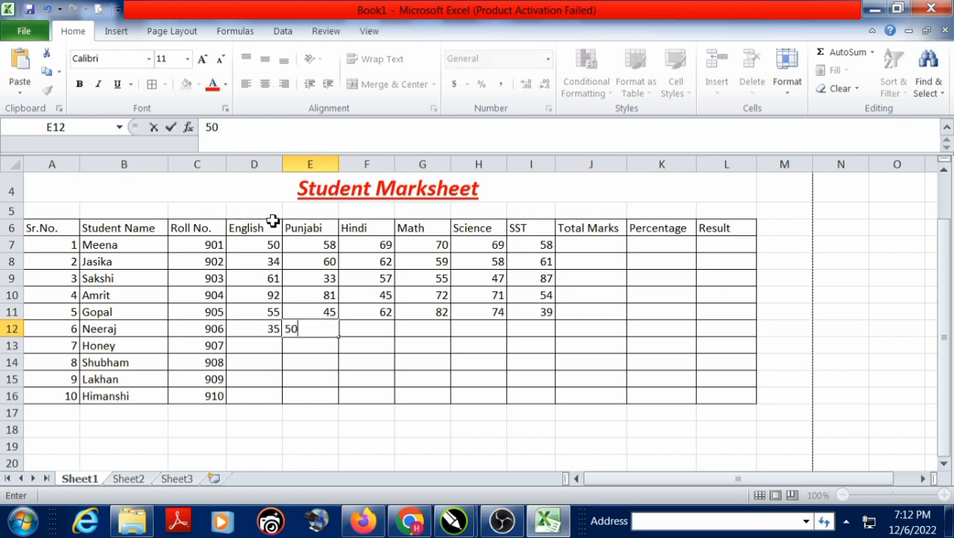
key(Tab)
text(55)
key(Tab)
text(87)
key(Tab)
text(30)
key(Tab)
text(45)
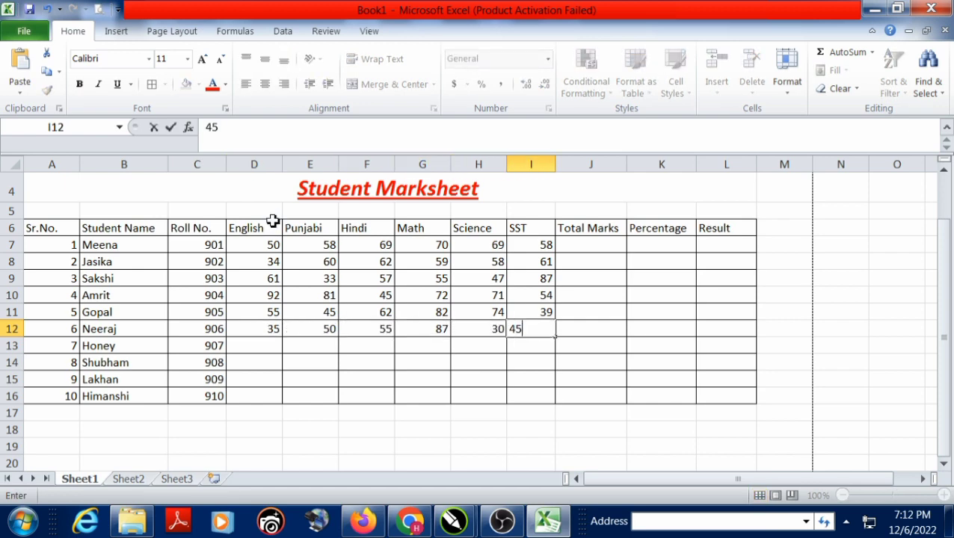
key(Return)
Step: Enter the seventh student's subject marks 50, 85, 36, 40, 77 and 50 across cells D13 to I13
text(50)
key(Tab)
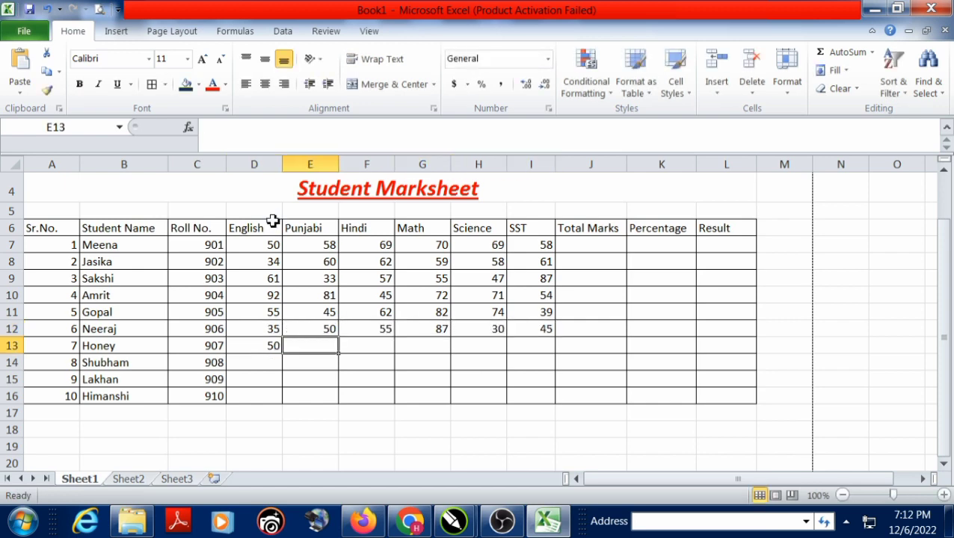
text(85)
key(Tab)
text(36)
key(Tab)
text(40)
key(Tab)
text(77)
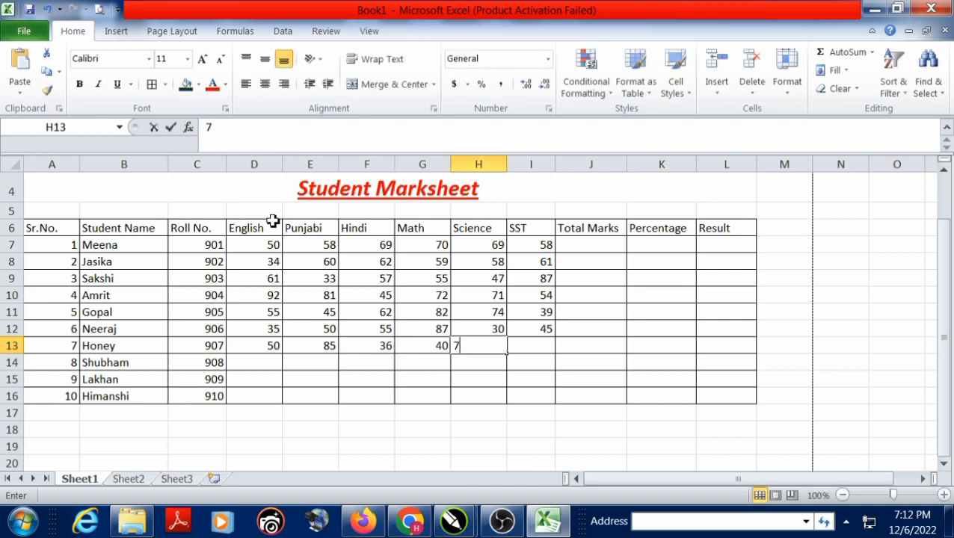
key(Tab)
text(50)
key(Return)
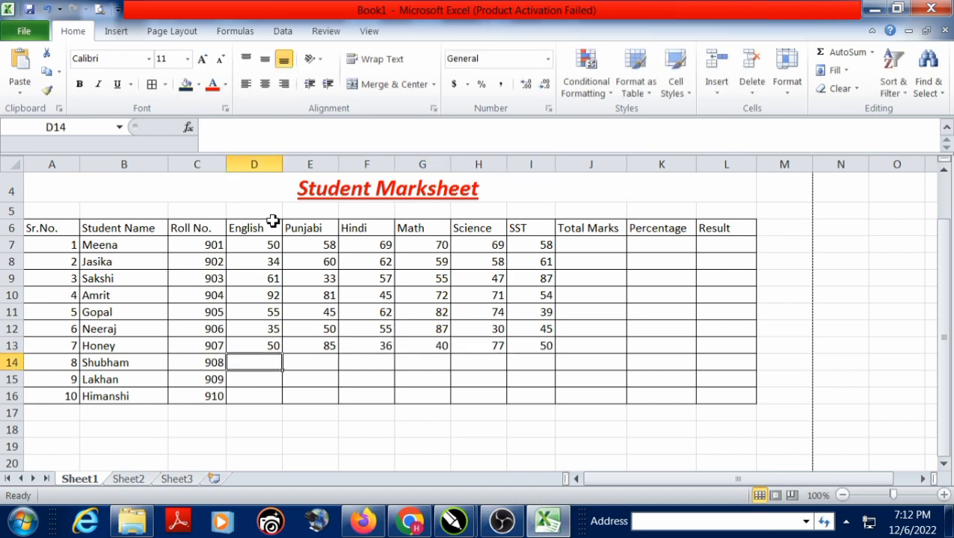
Step: Enter the eighth student's subject marks 95, 83, 34, 50, 85 and 90 across cells D14 to I14
text(95)
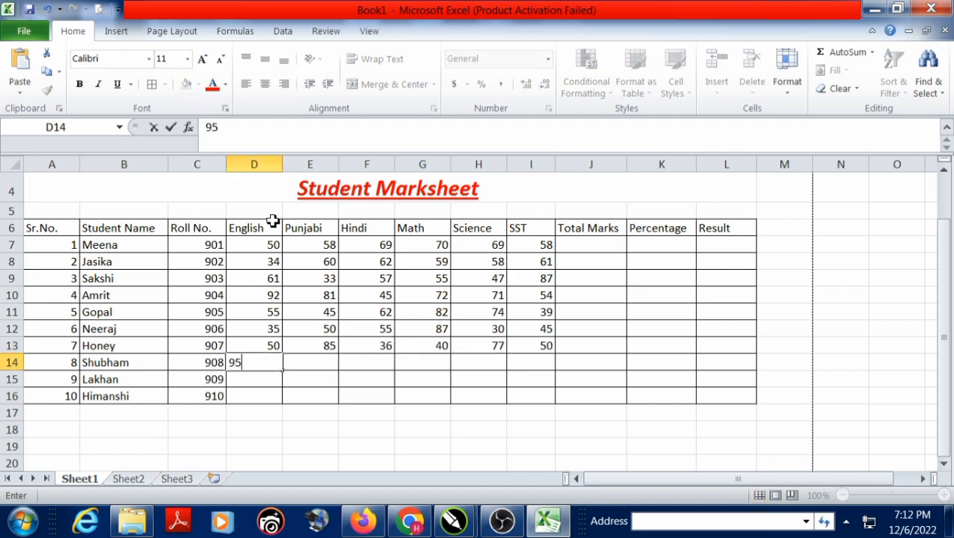
key(Tab)
text(83)
key(Tab)
text(34)
key(Tab)
text(50)
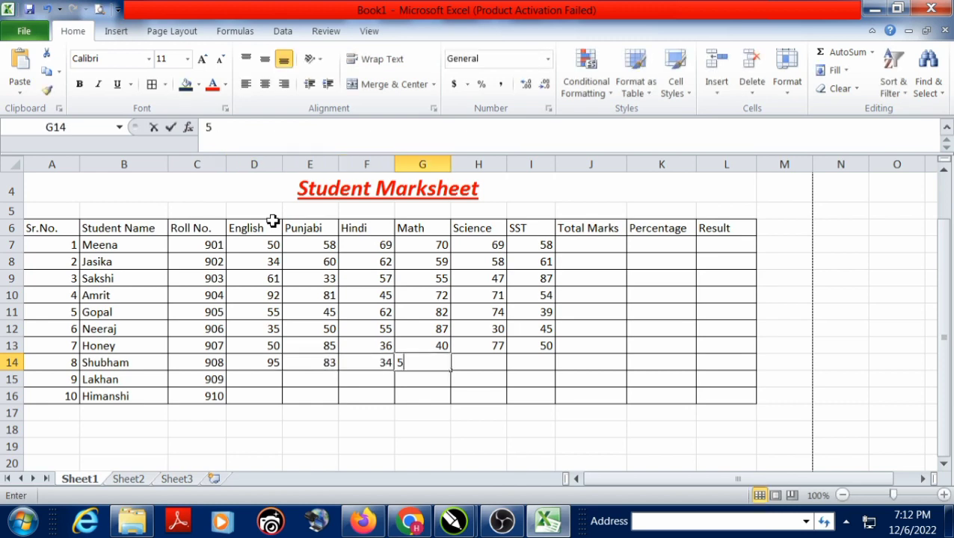
key(Tab)
text(85)
key(Tab)
text(90)
key(Return)
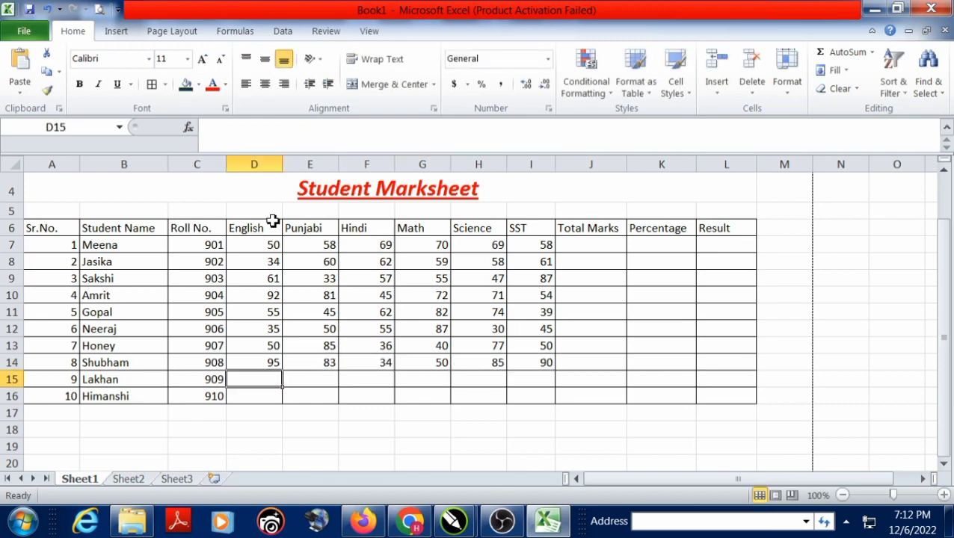
Step: Enter the ninth student's subject marks 30, 80, 55, 40, 60 and 39 across cells D15 to I15
text(30)
key(Tab)
text(80)
key(Tab)
text(55)
key(Tab)
text(40)
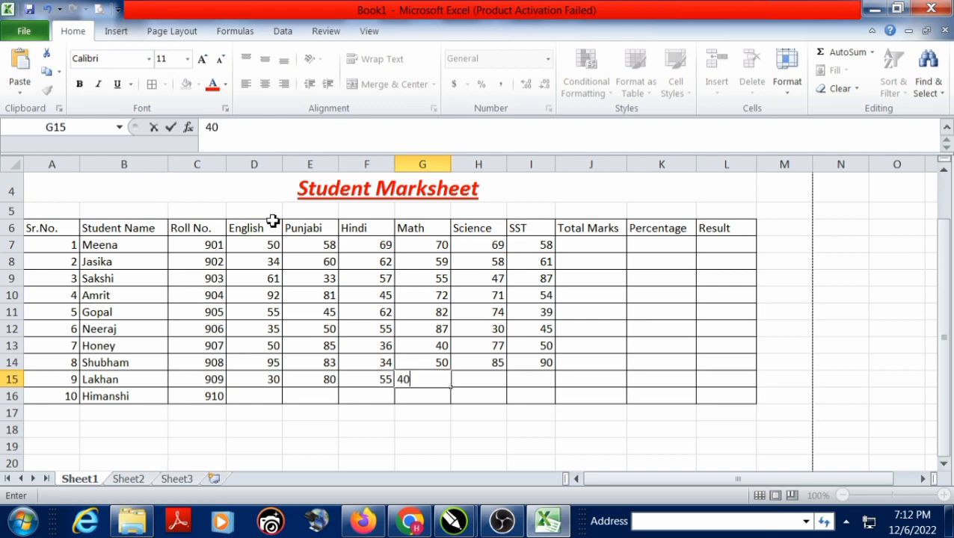
key(Tab)
text(60)
key(Tab)
text(39)
key(Return)
Step: Enter the tenth student's subject marks 81, 79, 55, 60, 81 and 46 across cells D16 to I16
text(81)
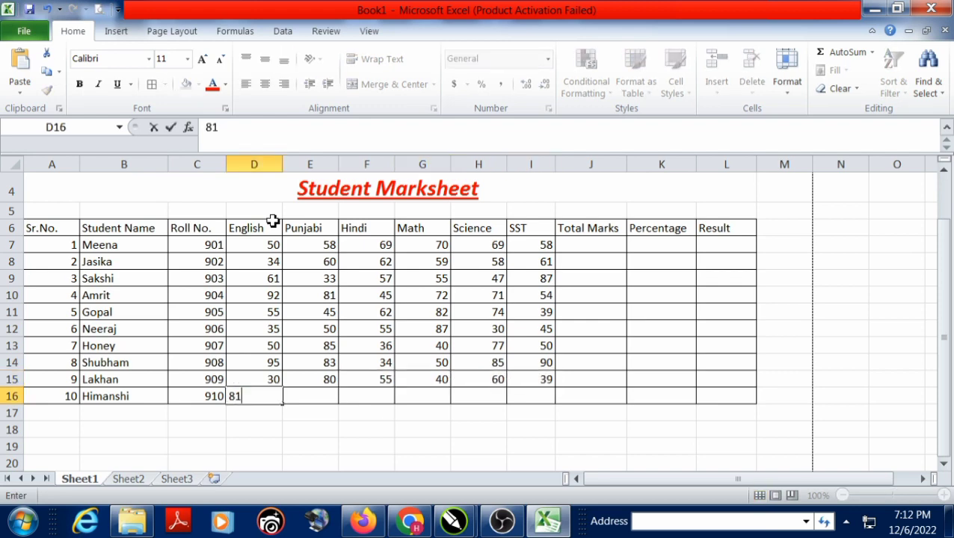
key(Tab)
text(79)
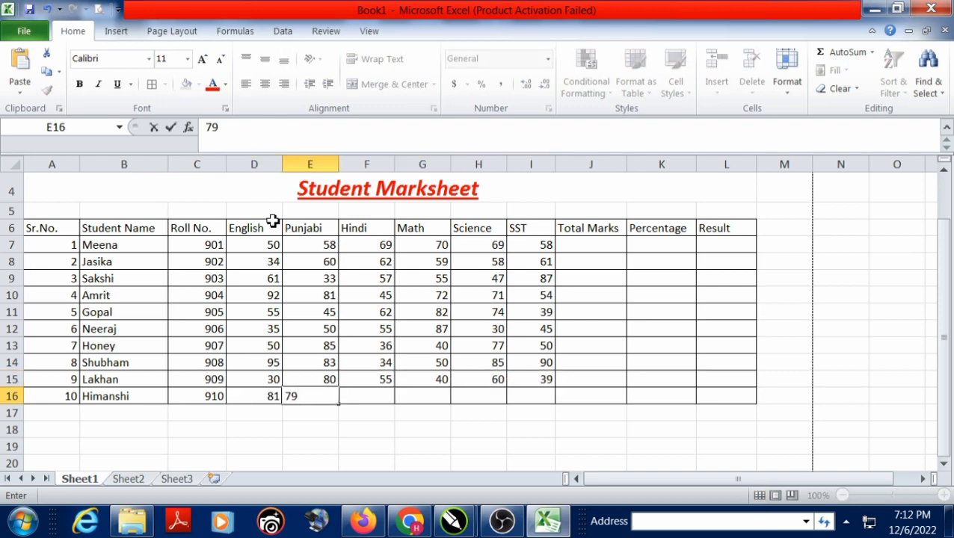
key(Tab)
text(55)
key(Tab)
text(60)
key(Tab)
text(81)
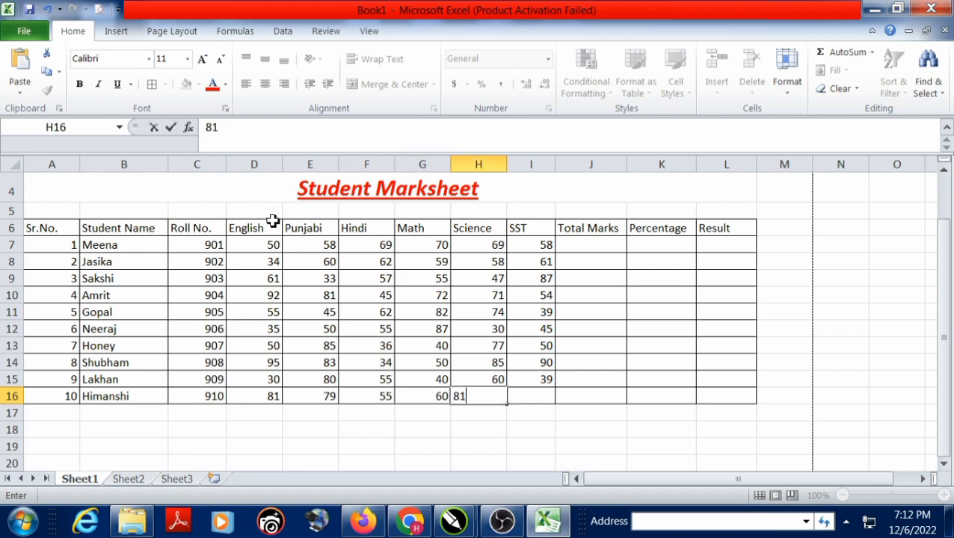
key(Tab)
text(4)
key(Return)
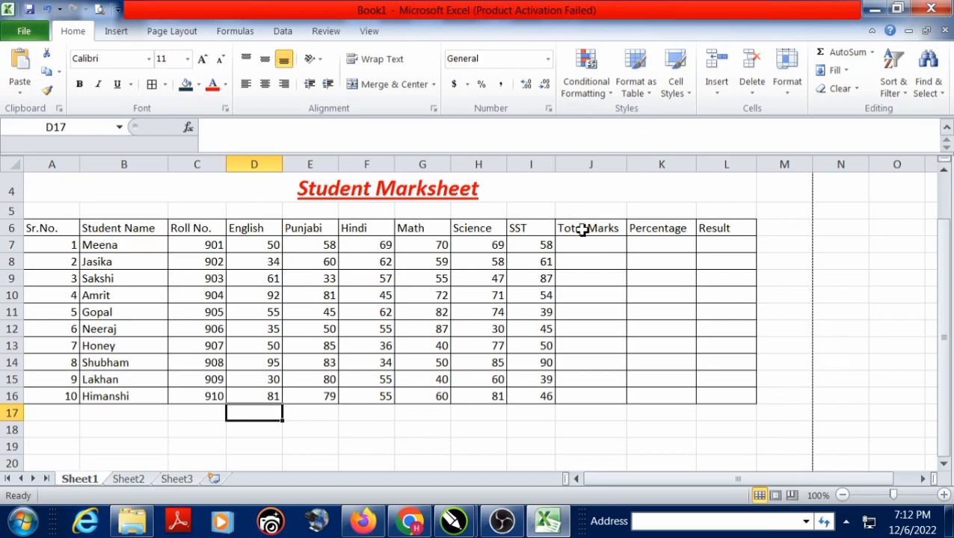
Step: Calculate the first student's total marks in cell J7 with the formula =SUM(D7:I7)
click(582, 230)
click(583, 248)
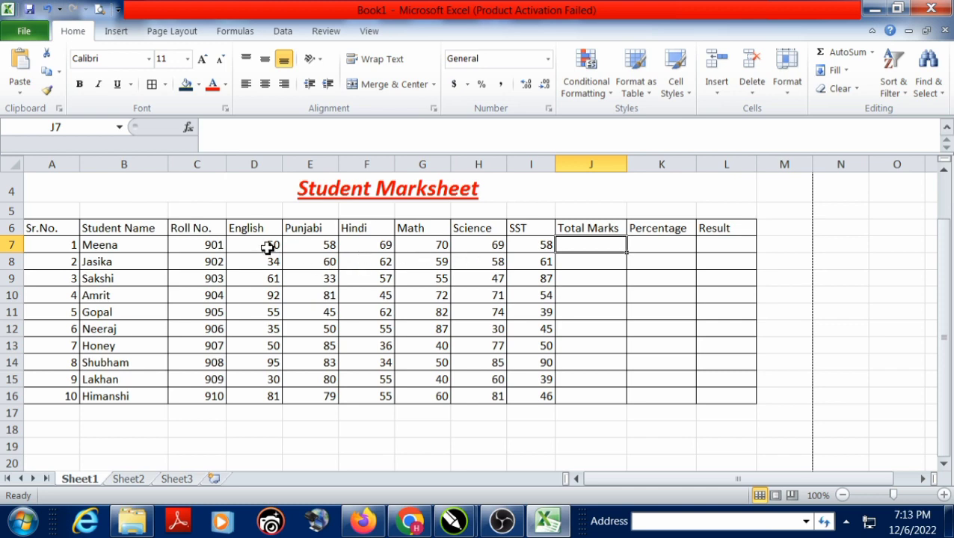
text(=)
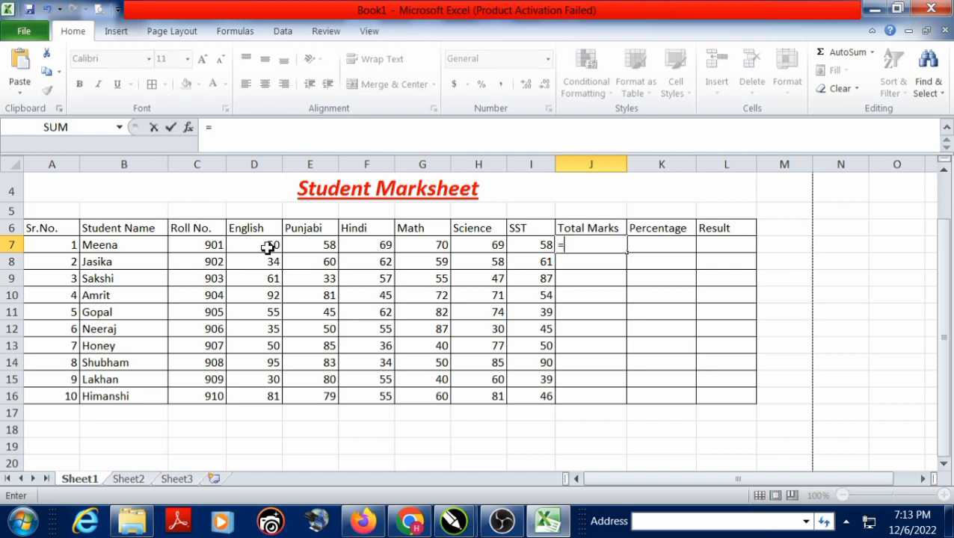
text(su)
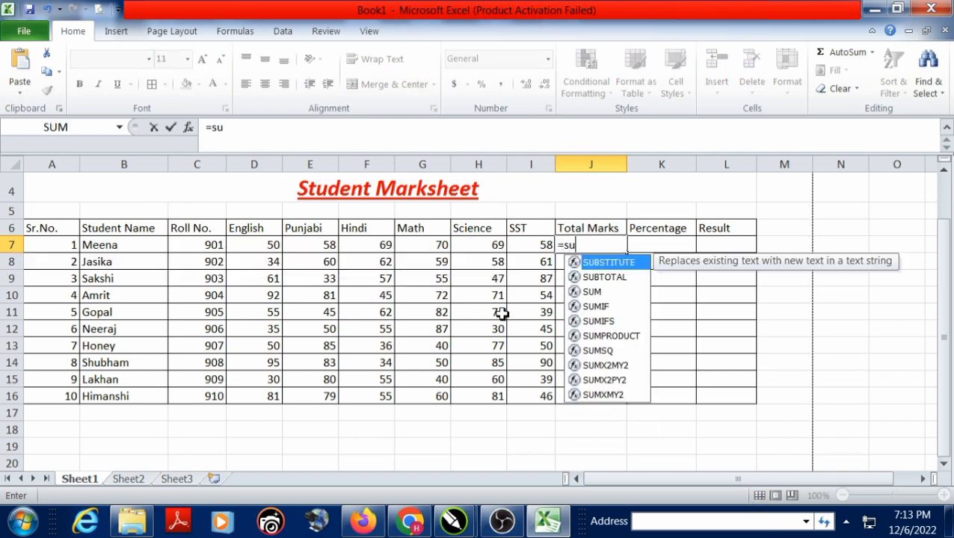
text(m()
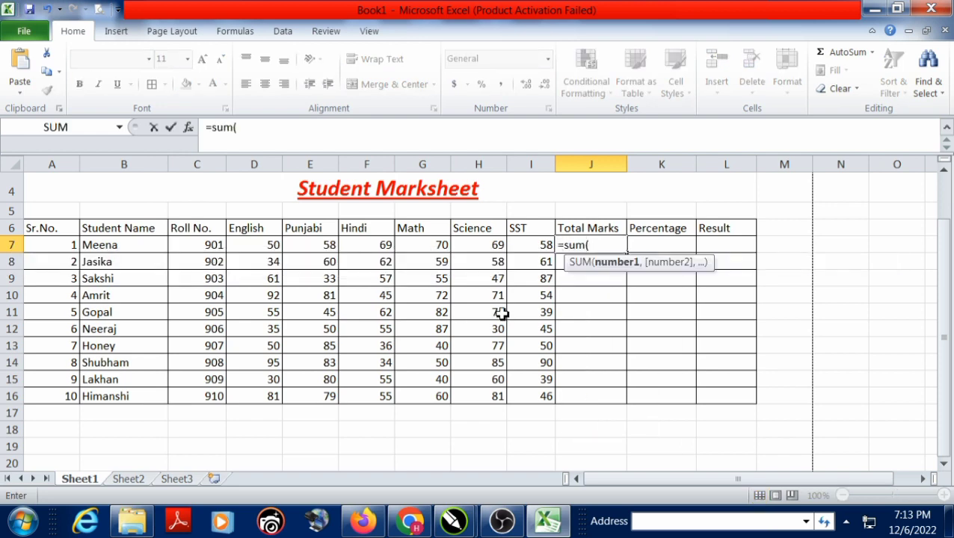
drag(255, 245, 525, 246)
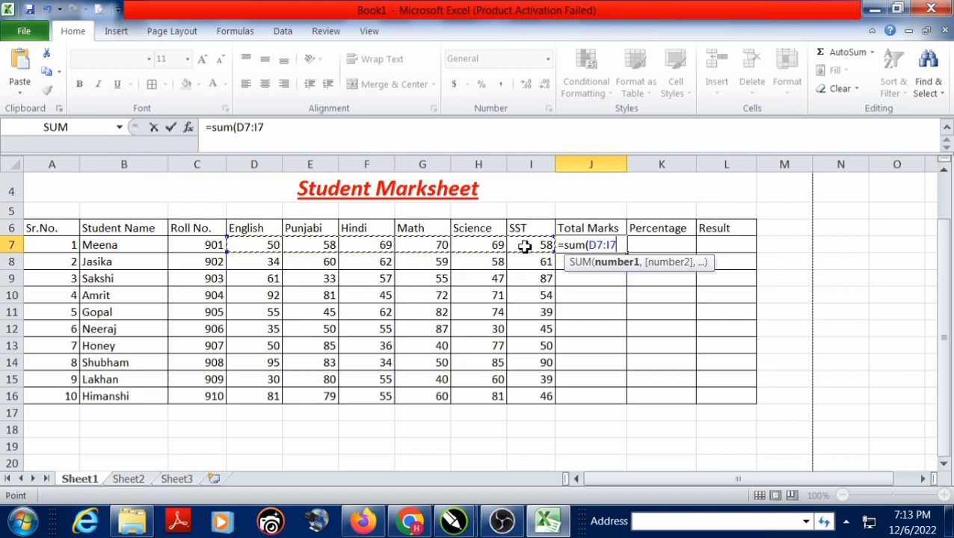
text())
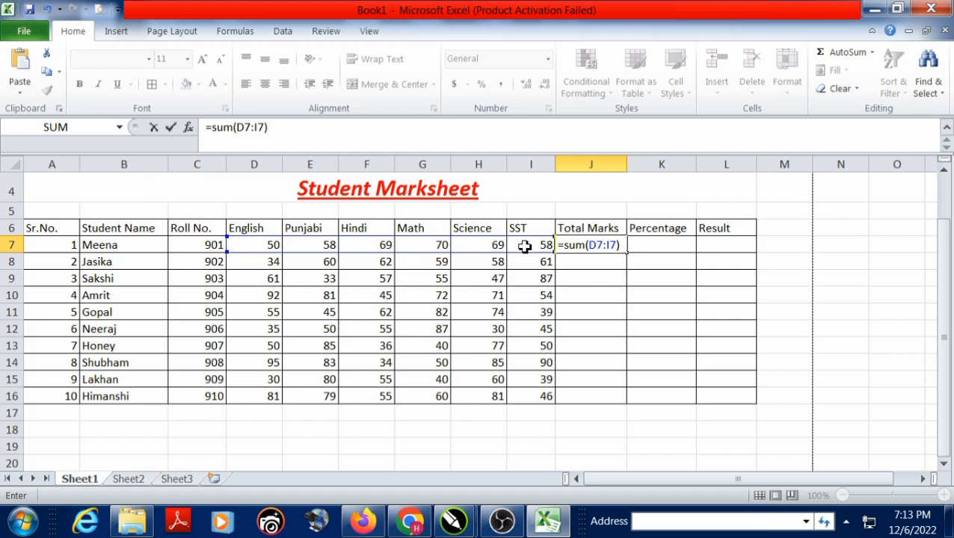
key(Return)
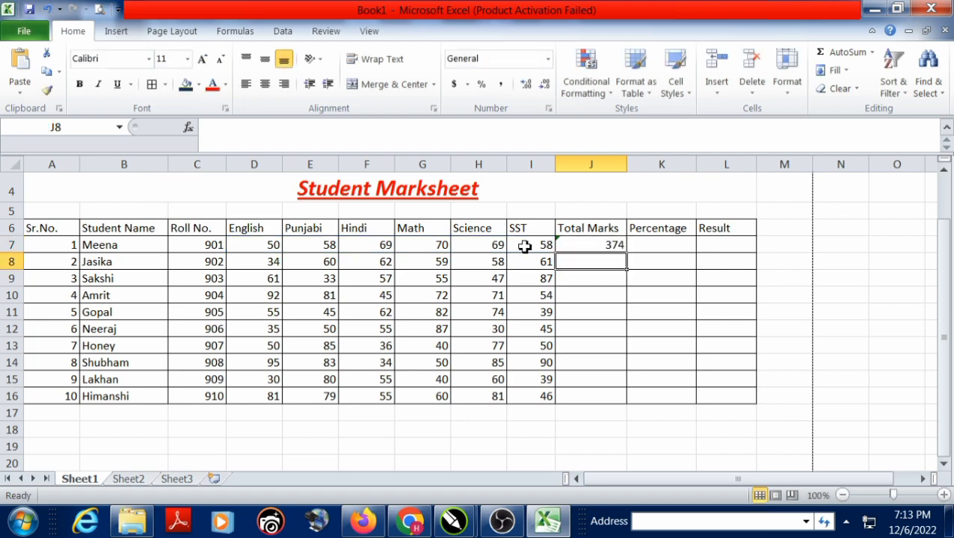
Step: Check the total formula in cell J7 and fill it down through cell J16 for all students
double_click(580, 245)
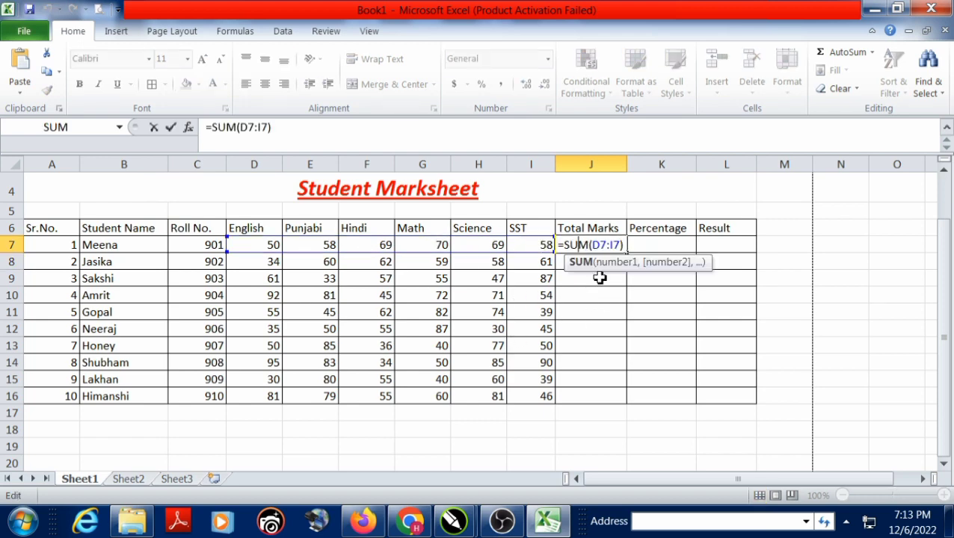
drag(560, 246, 635, 249)
click(625, 246)
click(625, 247)
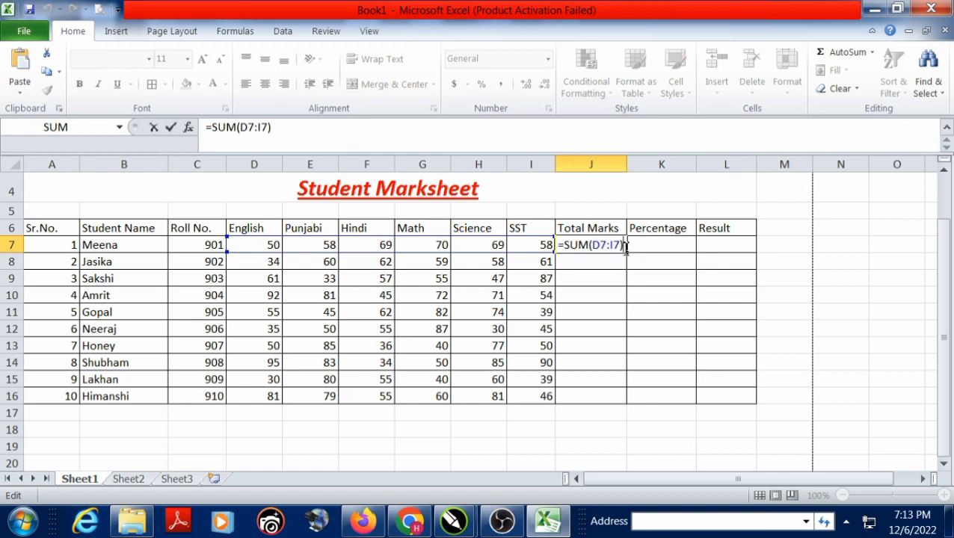
key(Return)
click(596, 246)
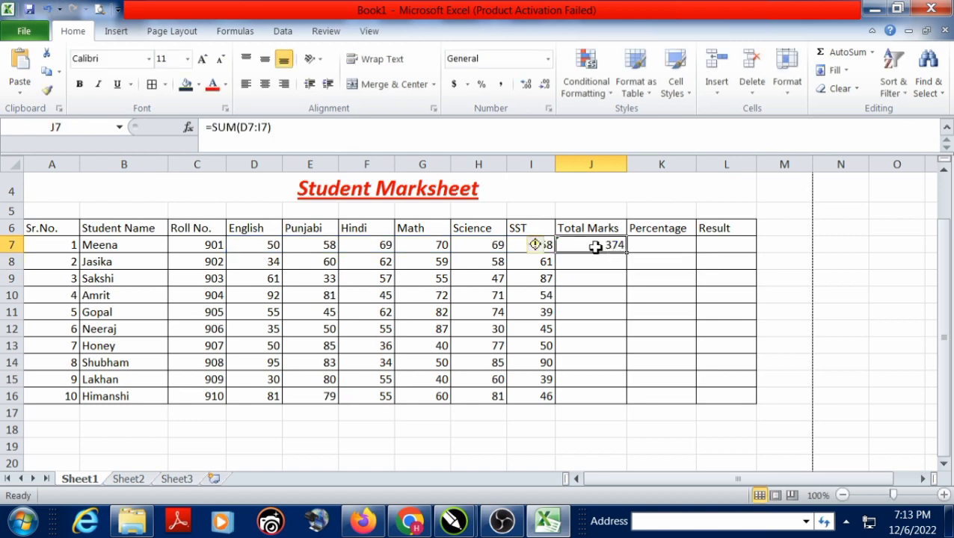
drag(629, 256, 630, 400)
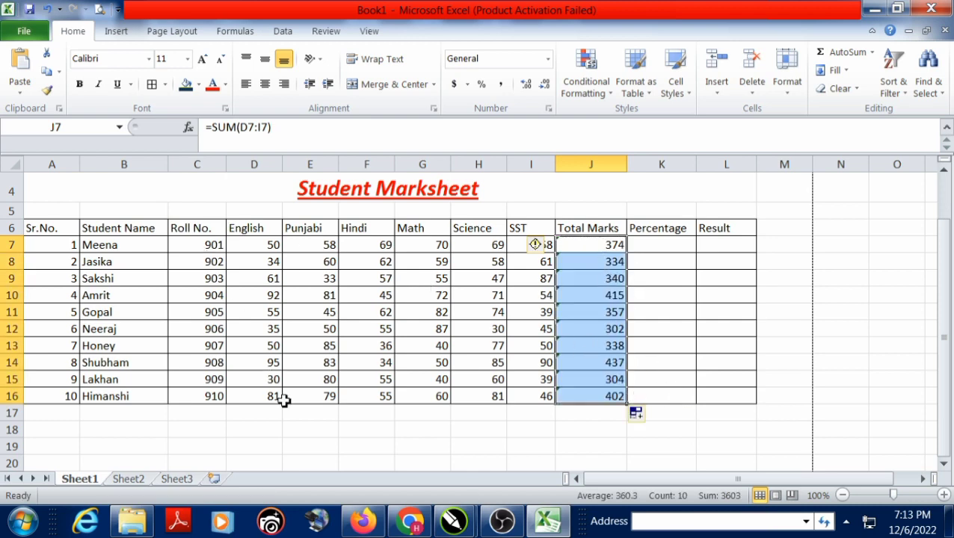
click(589, 249)
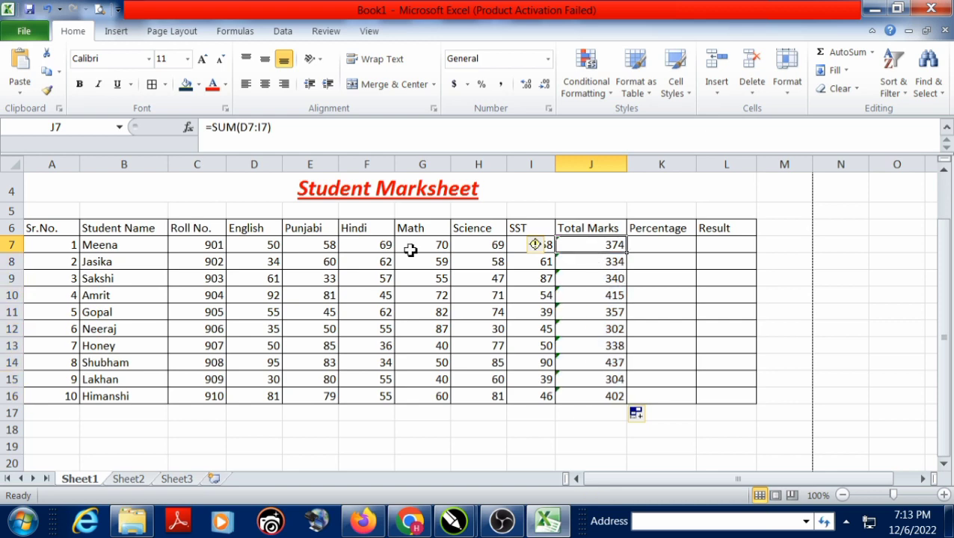
Step: Calculate the first student's percentage in cell K7 with the formula =J7/600*100
click(657, 247)
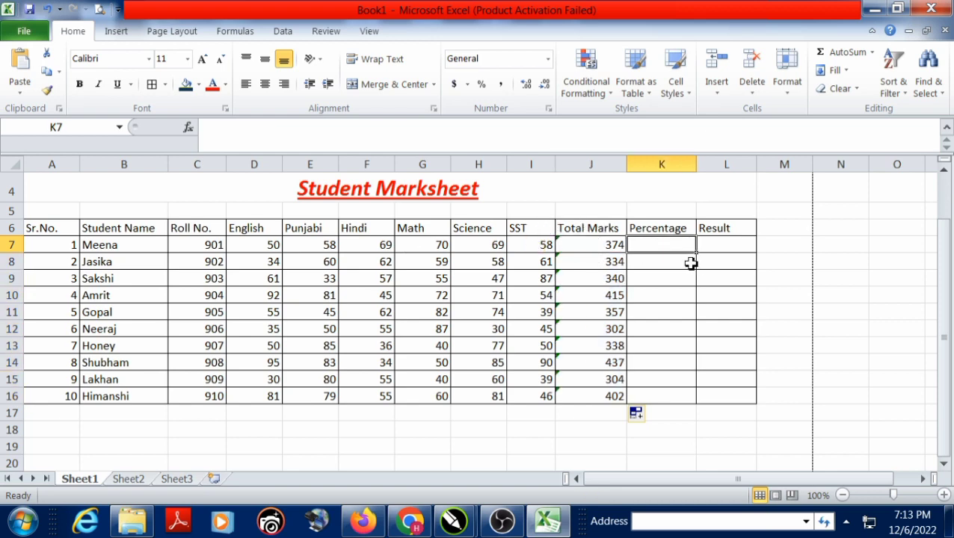
text(=)
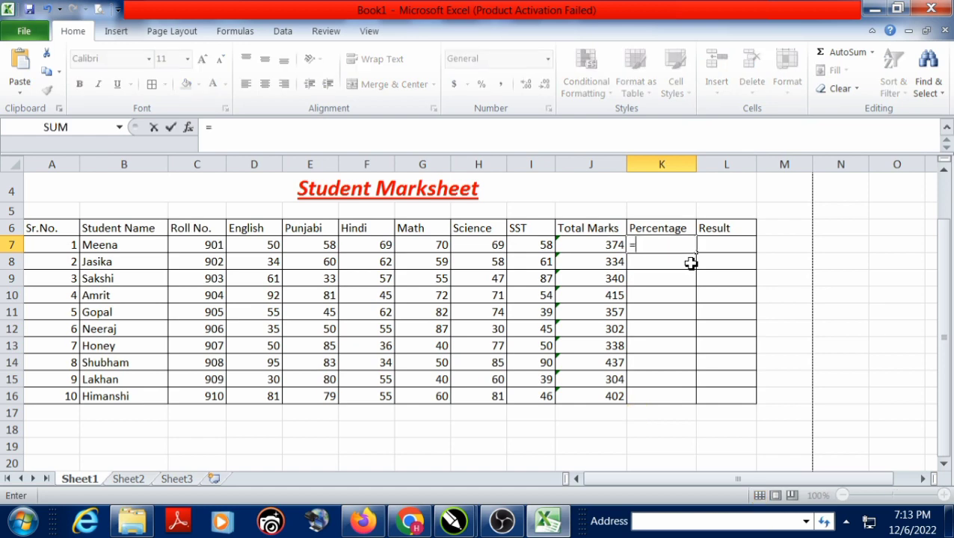
click(602, 246)
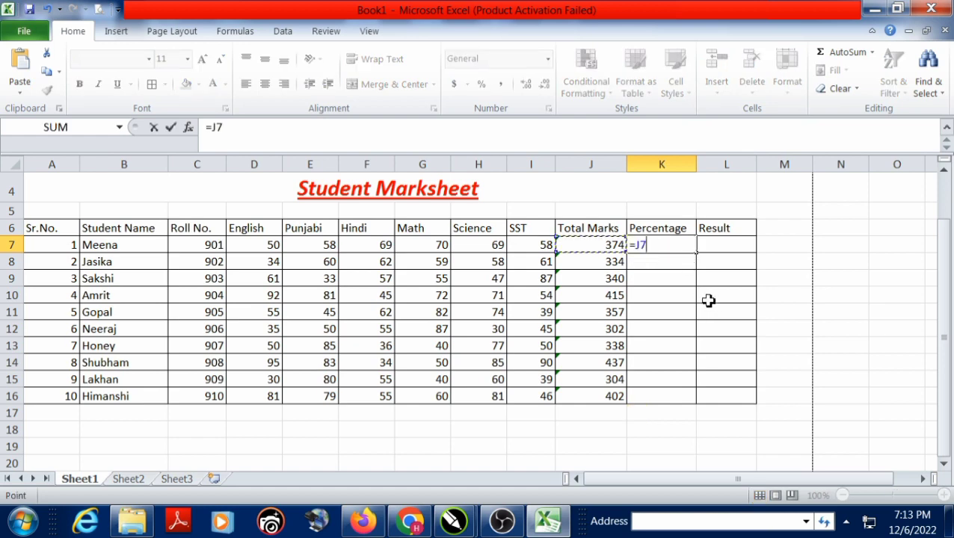
text(/)
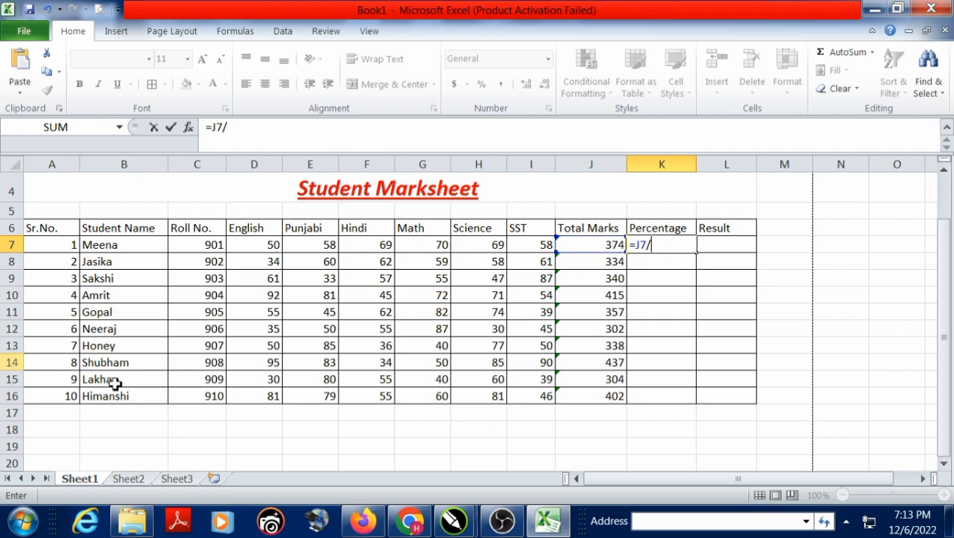
text(600*100)
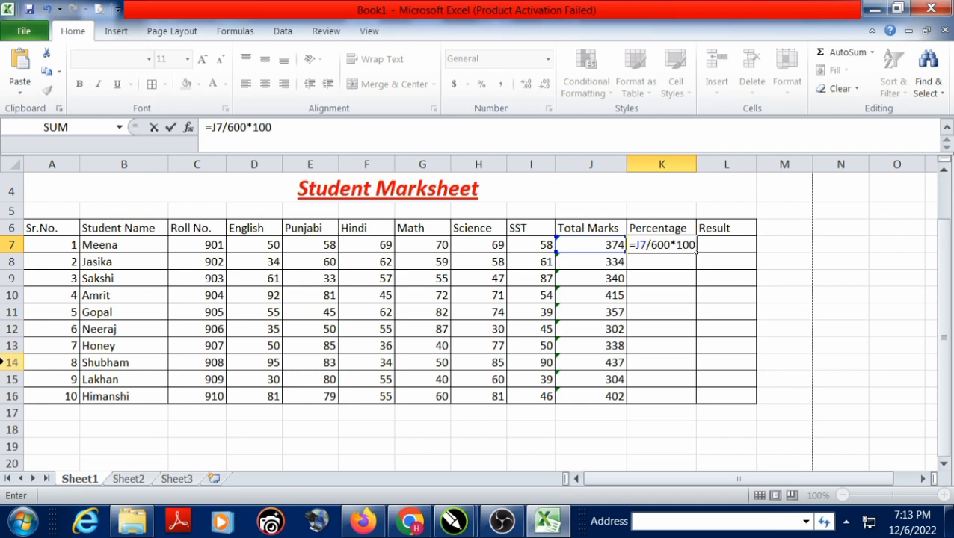
key(Return)
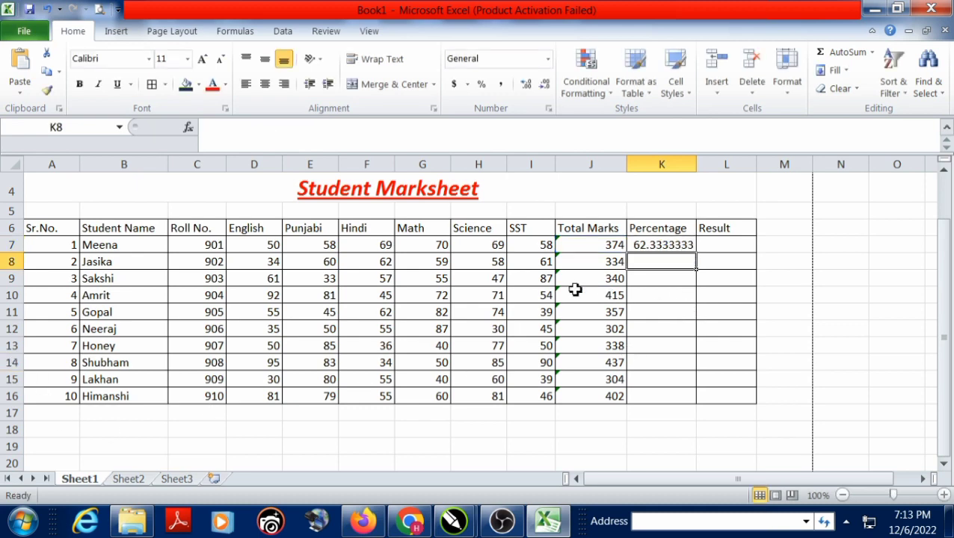
Step: Calculate the second student's percentage in cell K8 with the formula =J8/600*100
text(=)
click(594, 263)
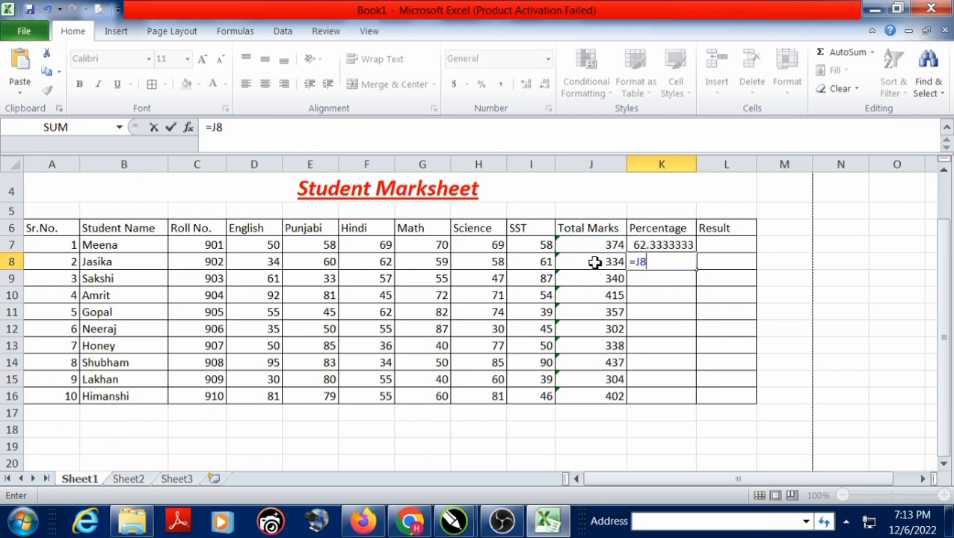
text(/)
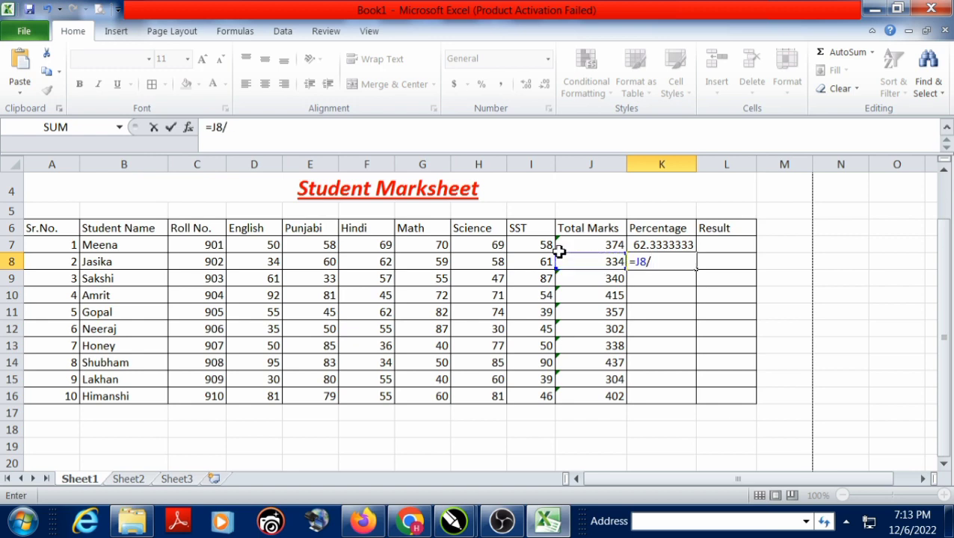
text(600*100)
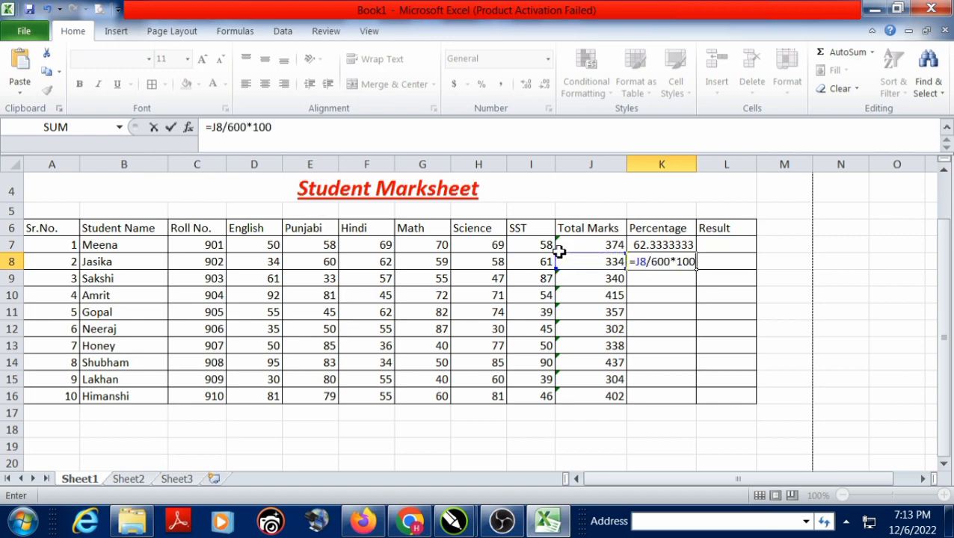
key(Return)
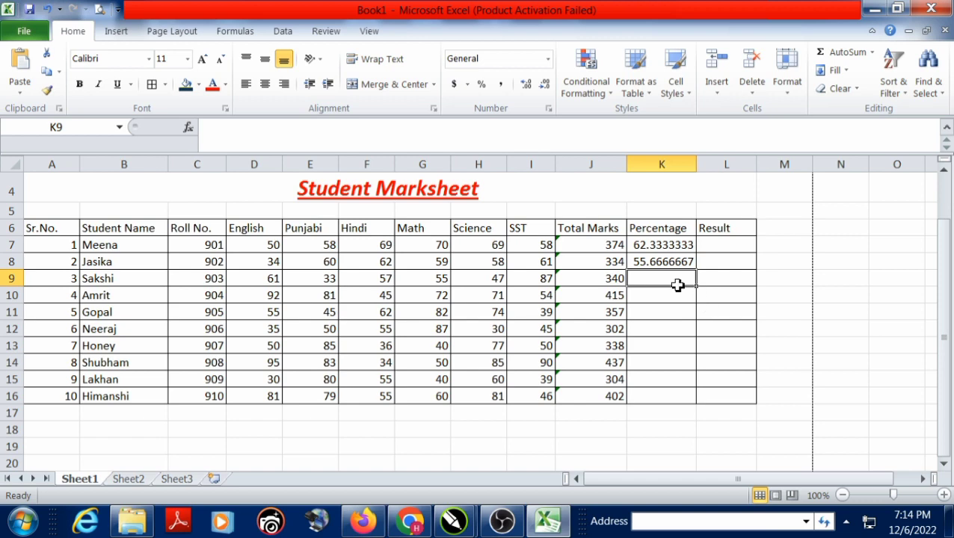
Step: Calculate the third student's percentage in cell K9 with the formula =J9/600*100
ctrl+scroll(676, 285, up, 1)
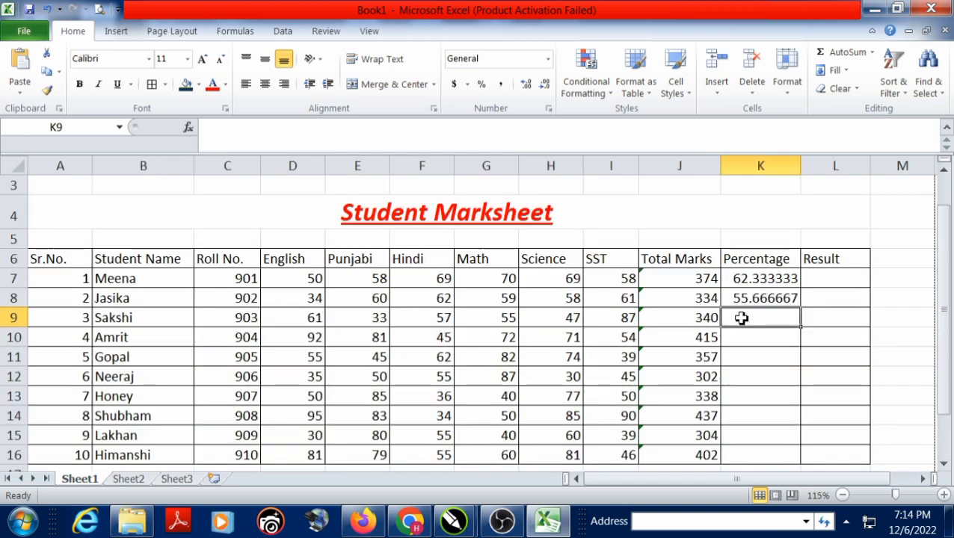
text(=)
click(706, 317)
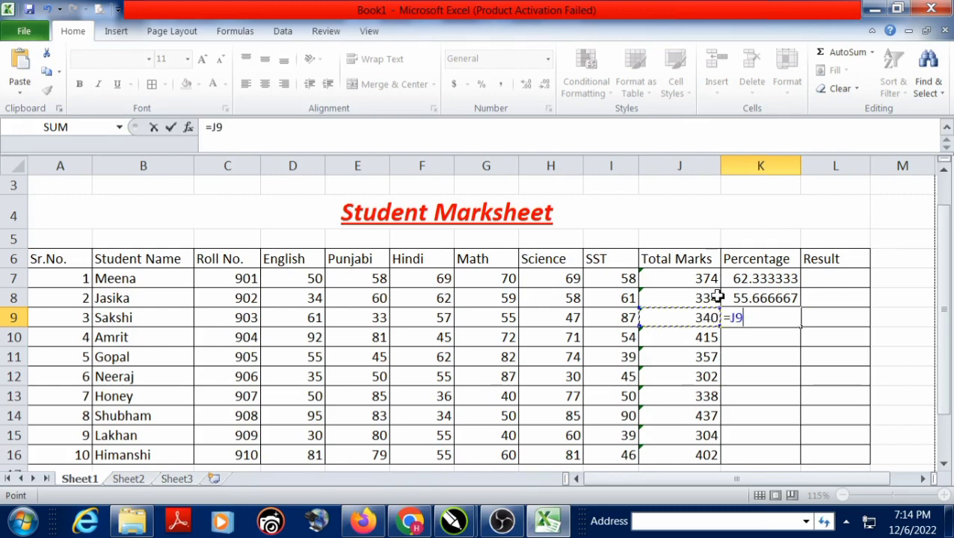
text(/600*)
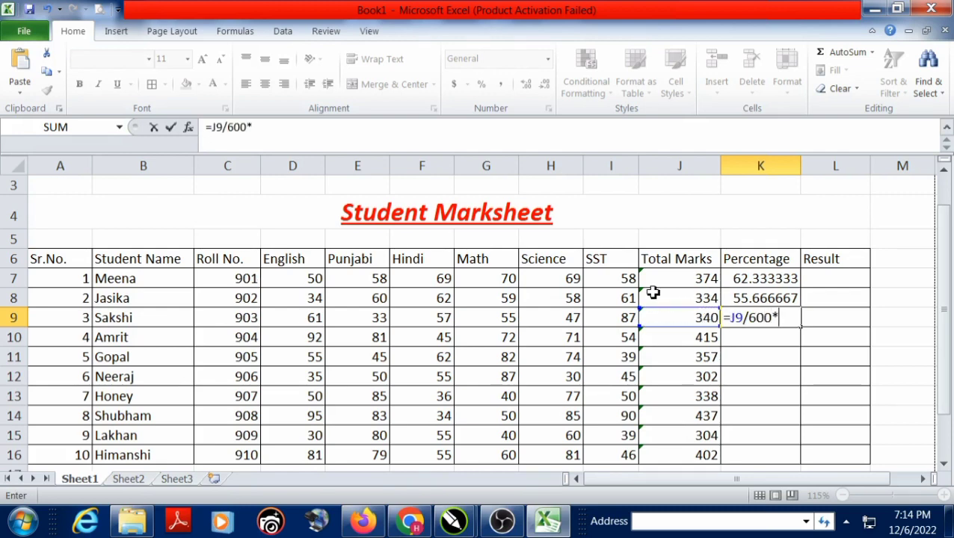
text(100)
key(Return)
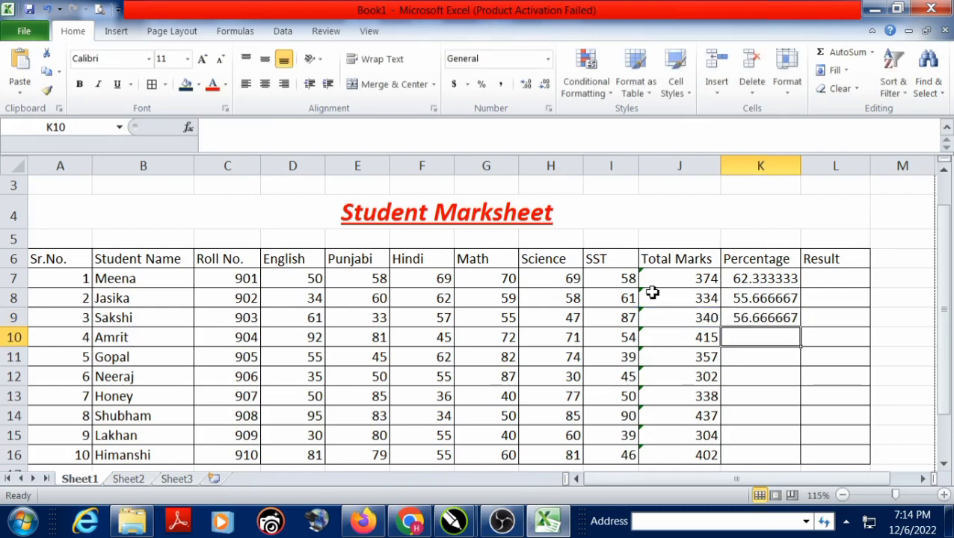
Step: Calculate the fourth student's percentage in cell K10 with the formula =J10/600*100
text(=)
click(683, 337)
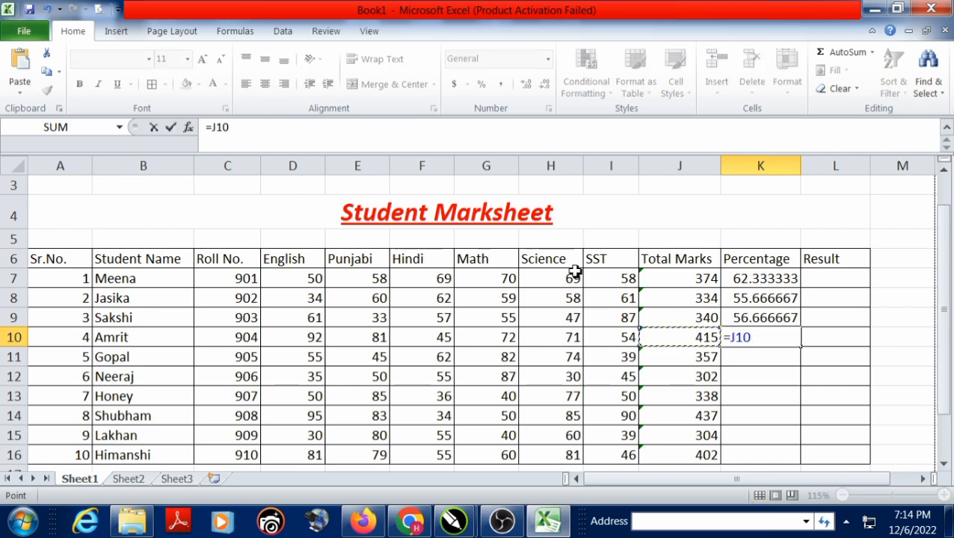
text(/600)
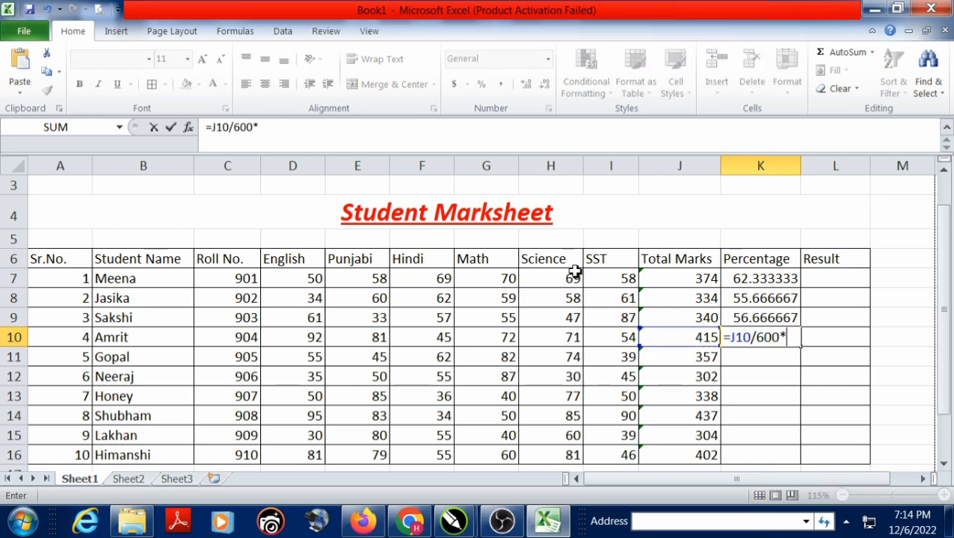
text(*100)
key(Return)
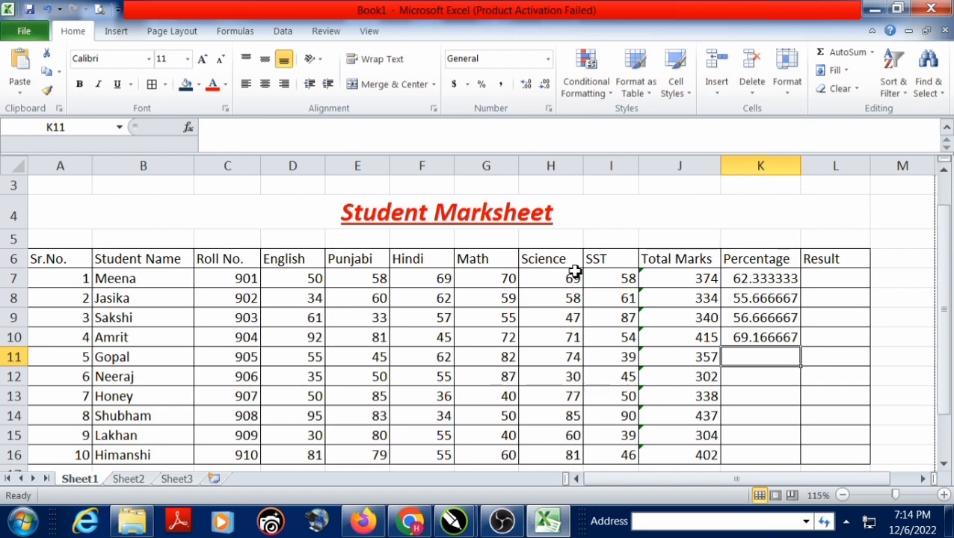
Step: Calculate the fifth student's percentage in cell K11 with the formula =J11/600*100
text(=)
click(698, 358)
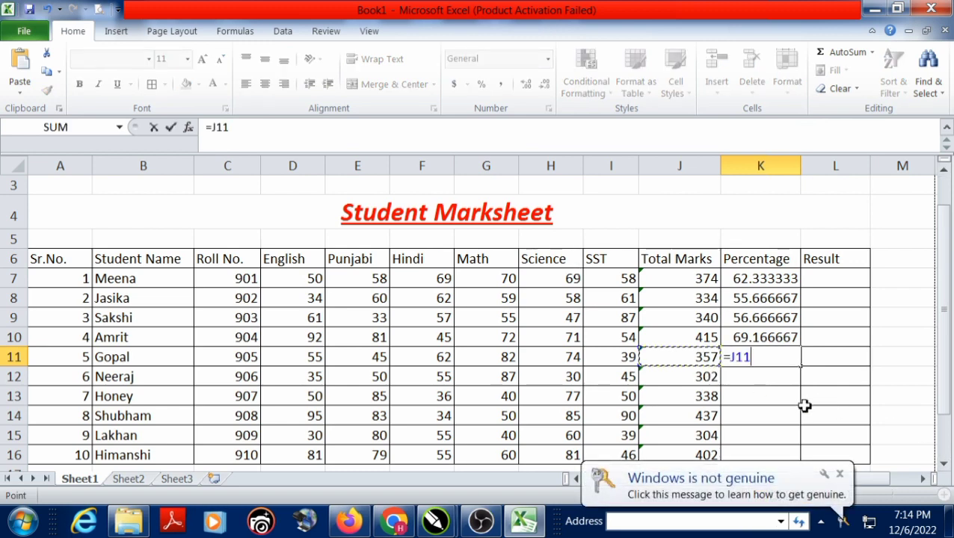
text(/600)
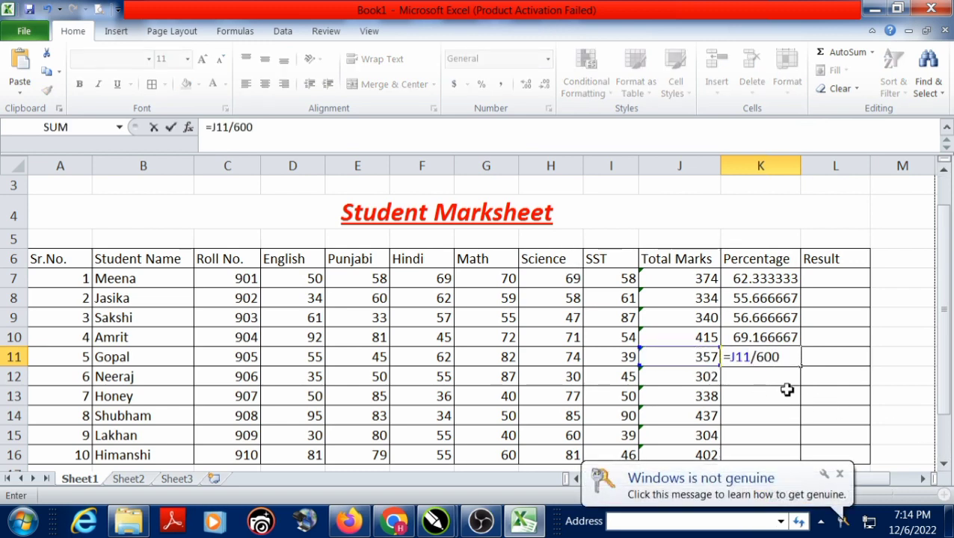
text(*100)
key(Return)
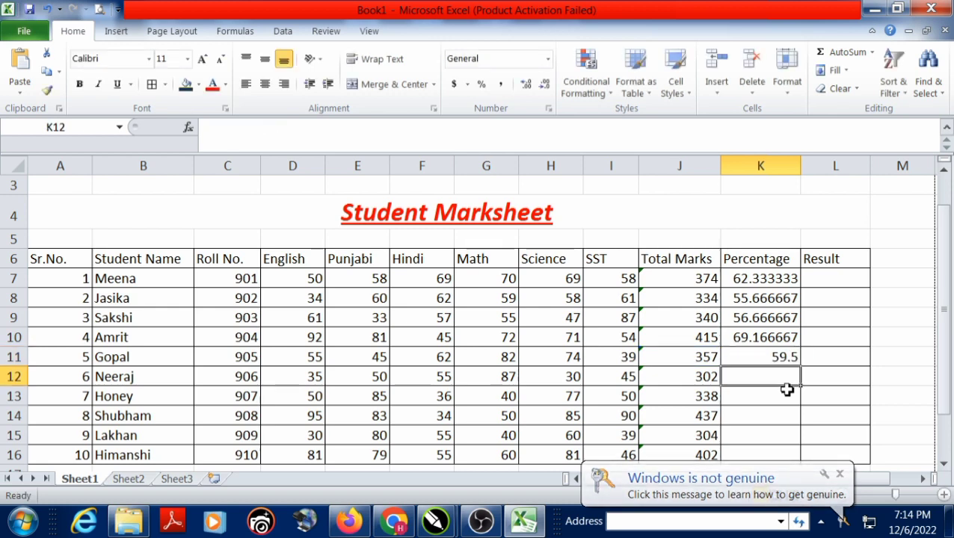
Step: Calculate the sixth student's percentage in cell K12 with the formula =J12/600*100
text(=)
click(714, 378)
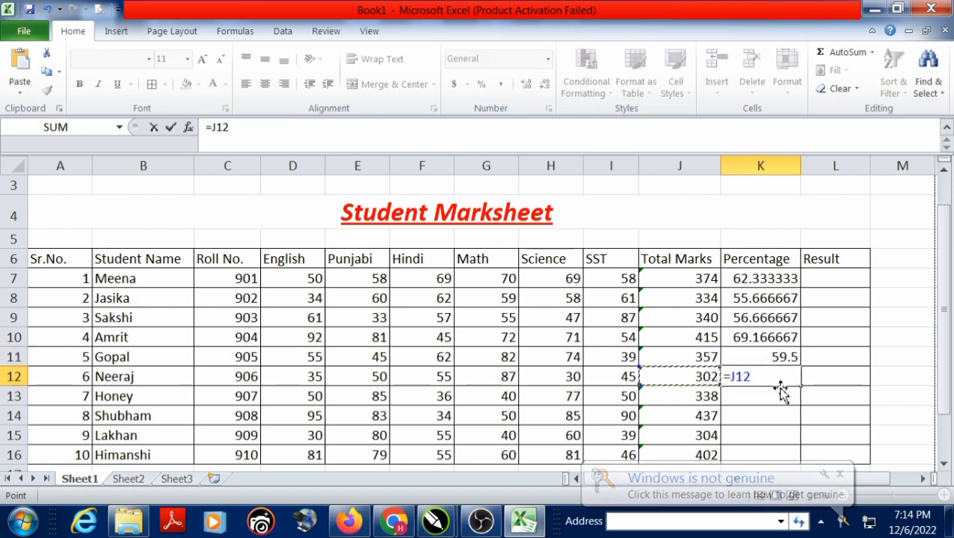
text(/600*100)
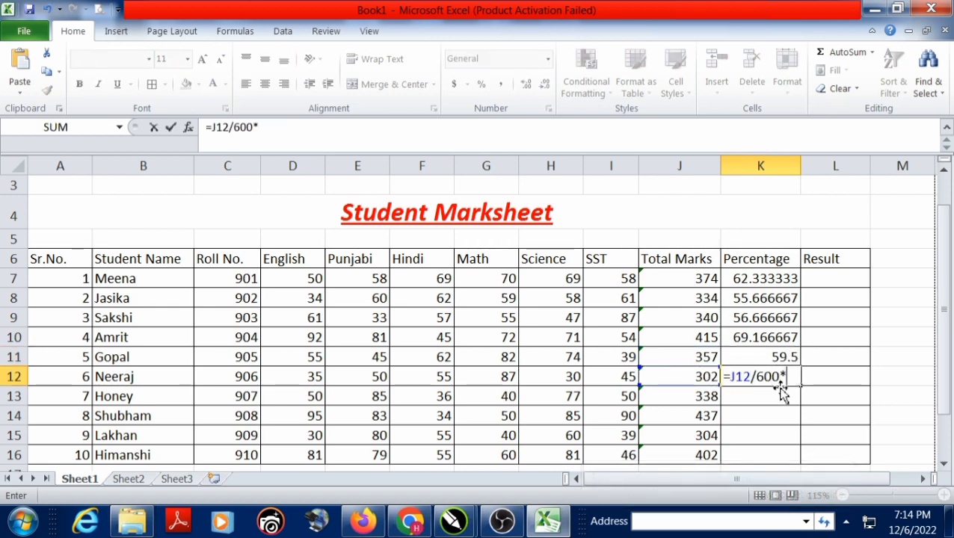
key(Return)
Step: Calculate the seventh student's percentage in cell K13 with the formula =J13/600*100
text(=)
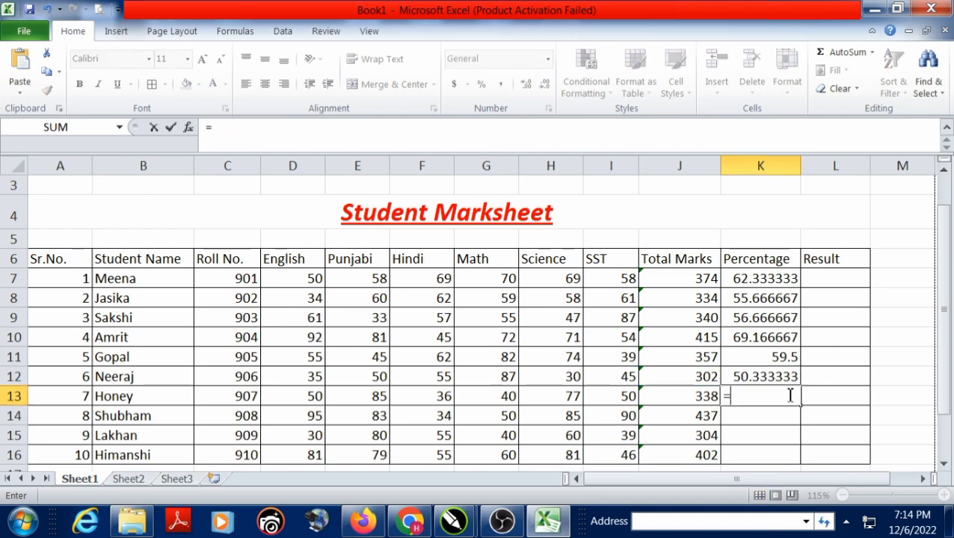
click(698, 396)
text(/600)
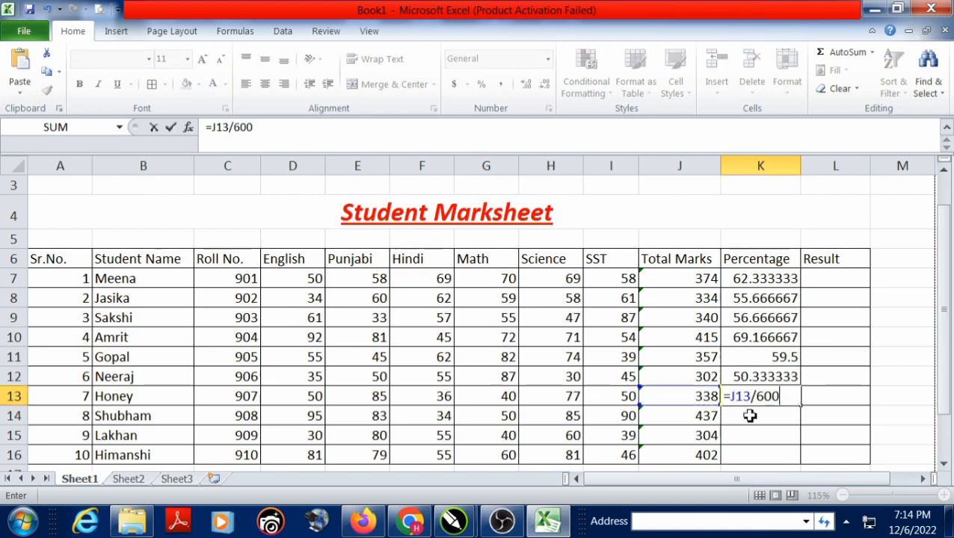
text(*100)
key(Return)
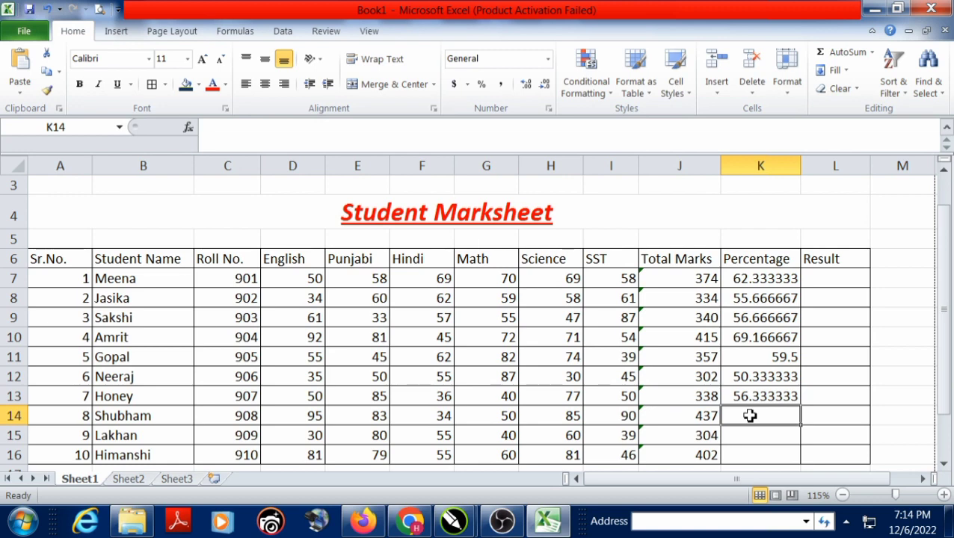
Step: Calculate the eighth student's percentage in cell K14 with the formula =J14/600*100
text(=)
click(715, 416)
text(/)
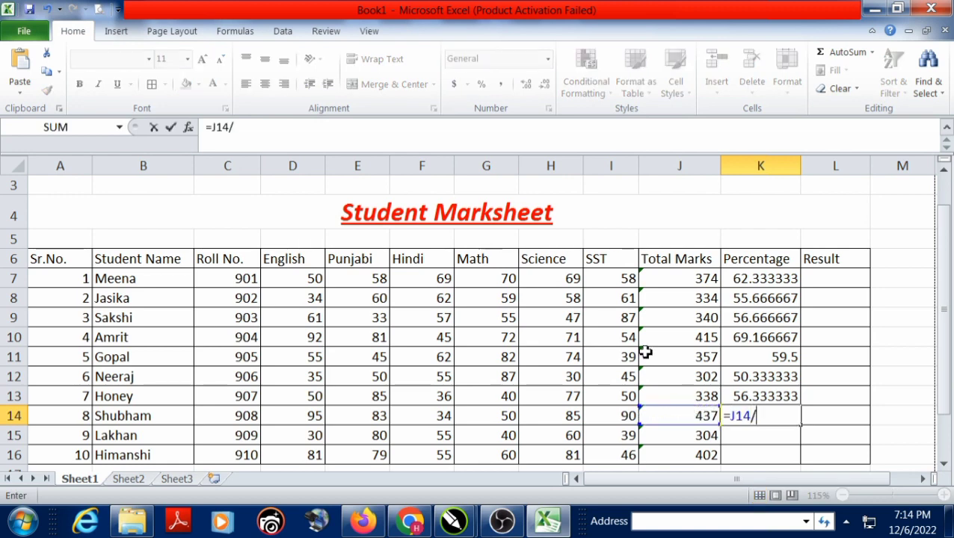
text(600*100)
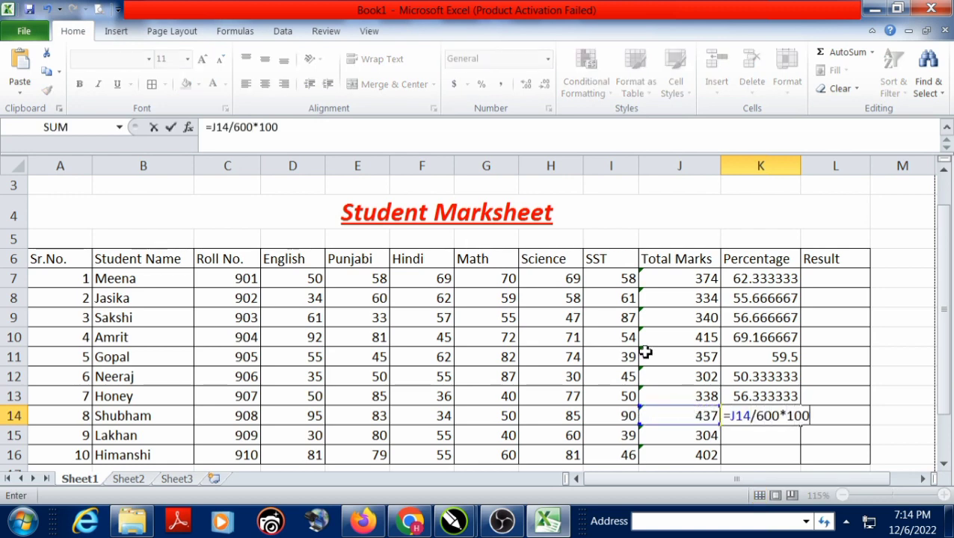
key(Return)
Step: Calculate the ninth student's percentage in cell K15 with the formula =J15/600*100
text(=)
click(704, 436)
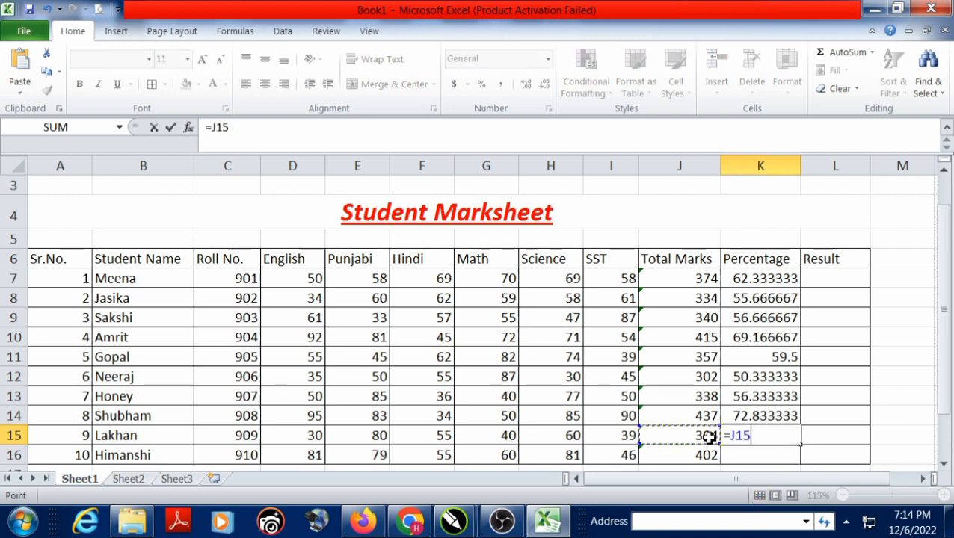
scroll(643, 336, down, 1)
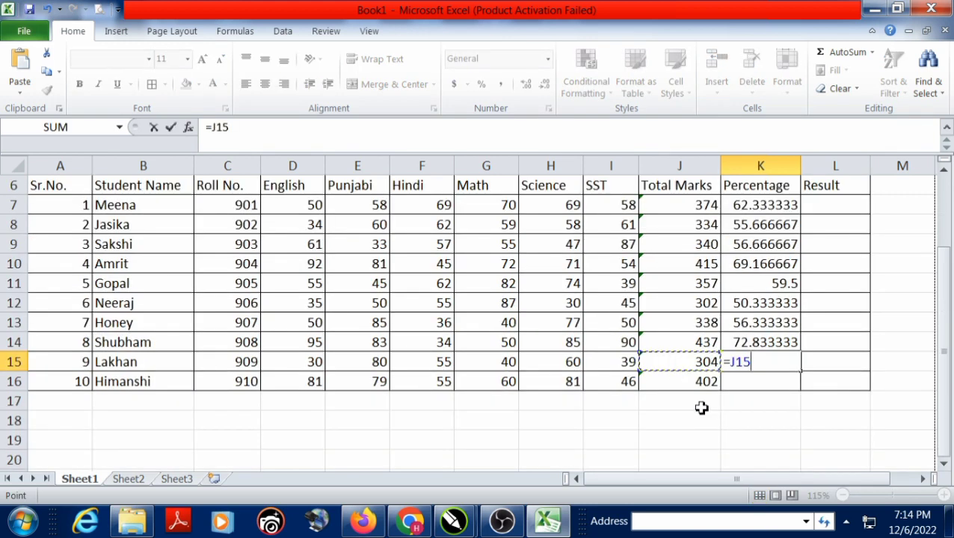
text(/)
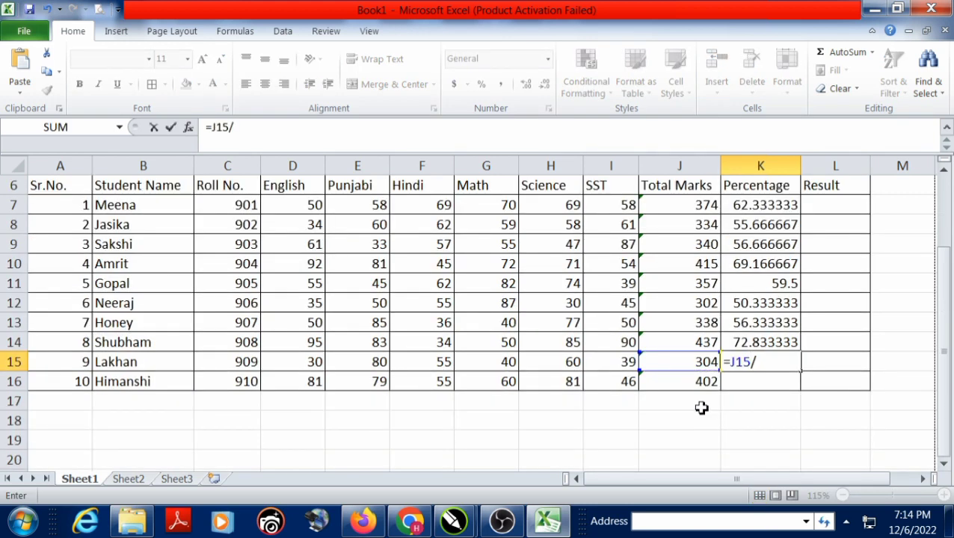
text(600*100)
key(Return)
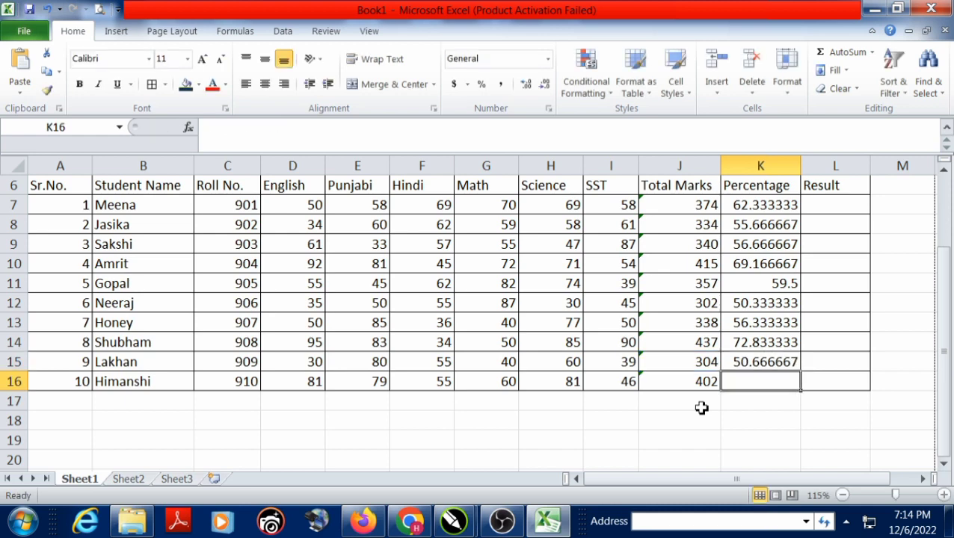
Step: Calculate the tenth student's percentage in cell K16 with the formula =J16/600*100
text(=)
click(703, 381)
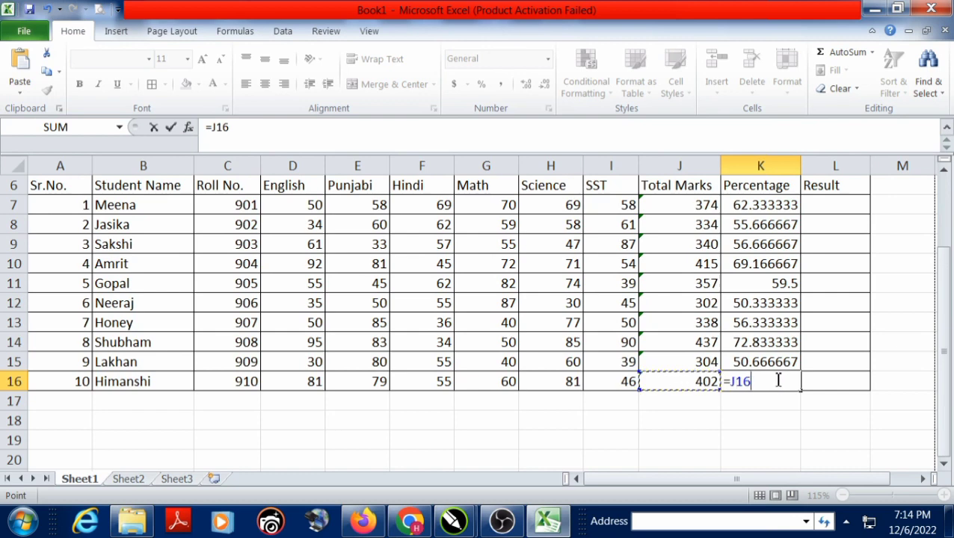
text(/6)
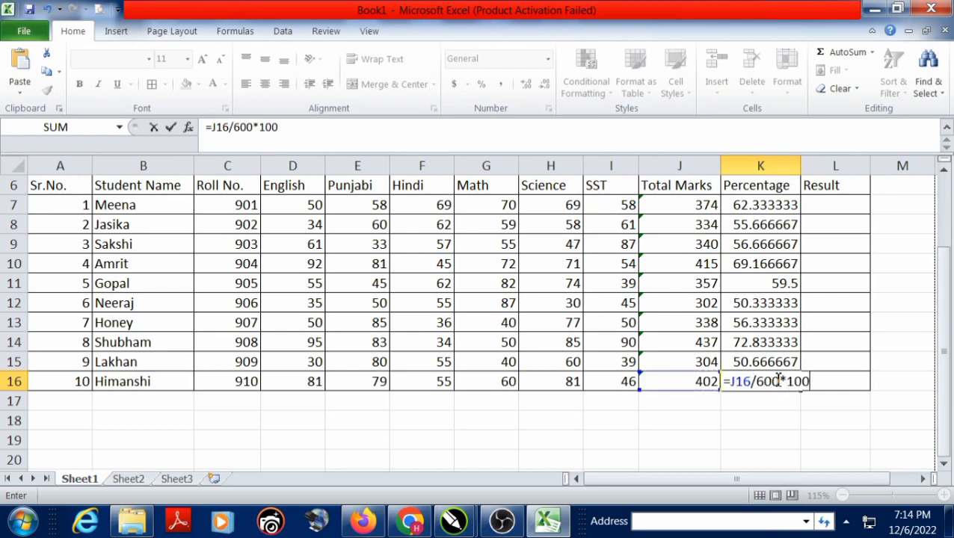
text(00*100)
key(Return)
Step: Make the table's header row bold, from Sr.No. in A6 to Result in L6
scroll(743, 378, down, 1)
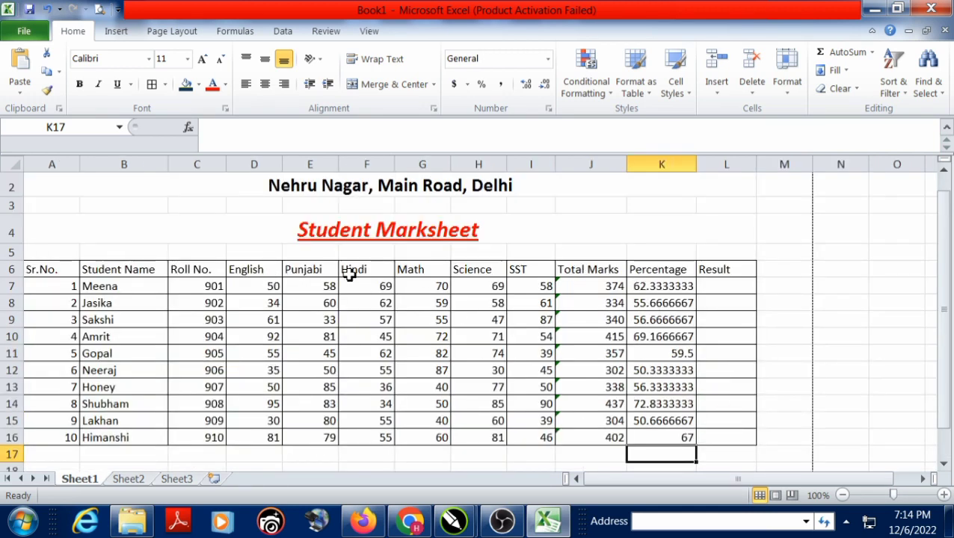
drag(48, 269, 739, 270)
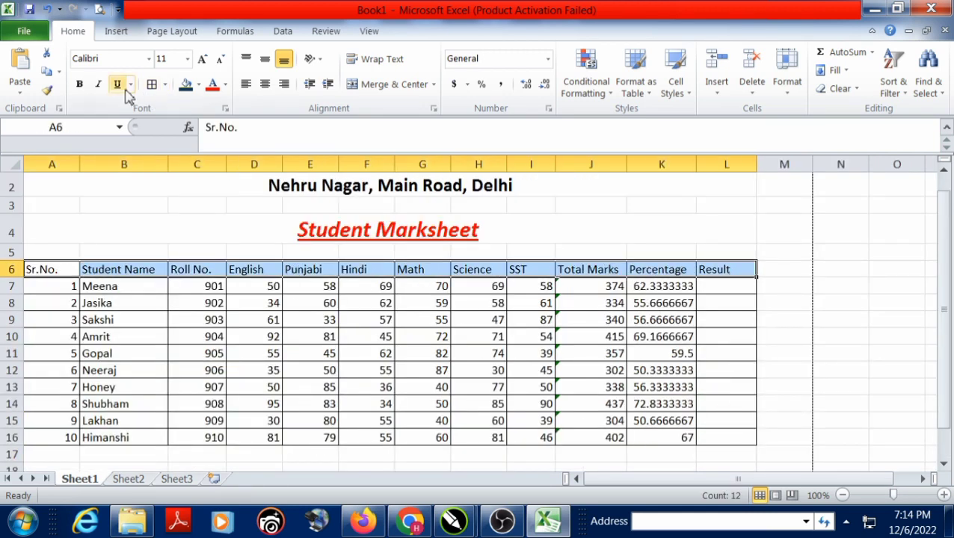
click(79, 85)
click(783, 325)
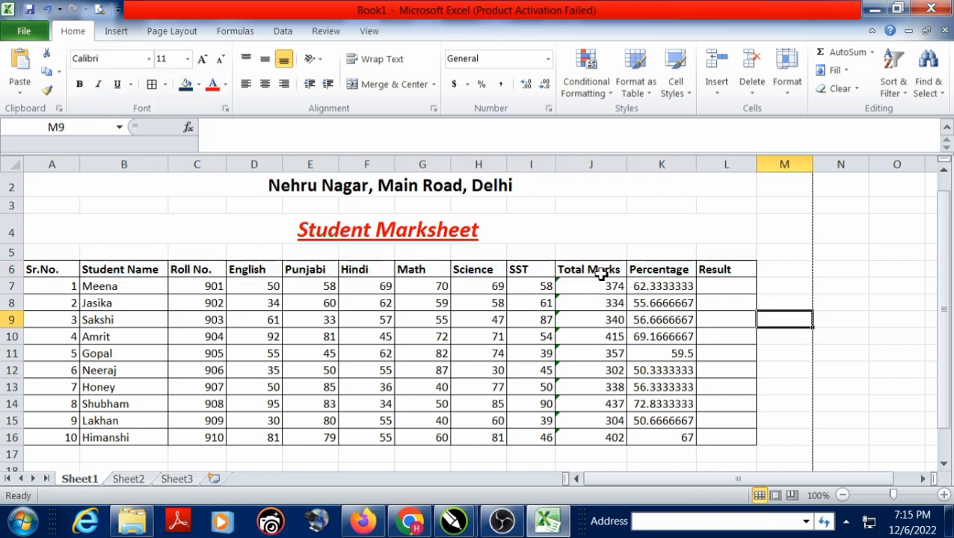
Step: Review the first student's total marks formula in J7 and percentage formula in K7
double_click(573, 289)
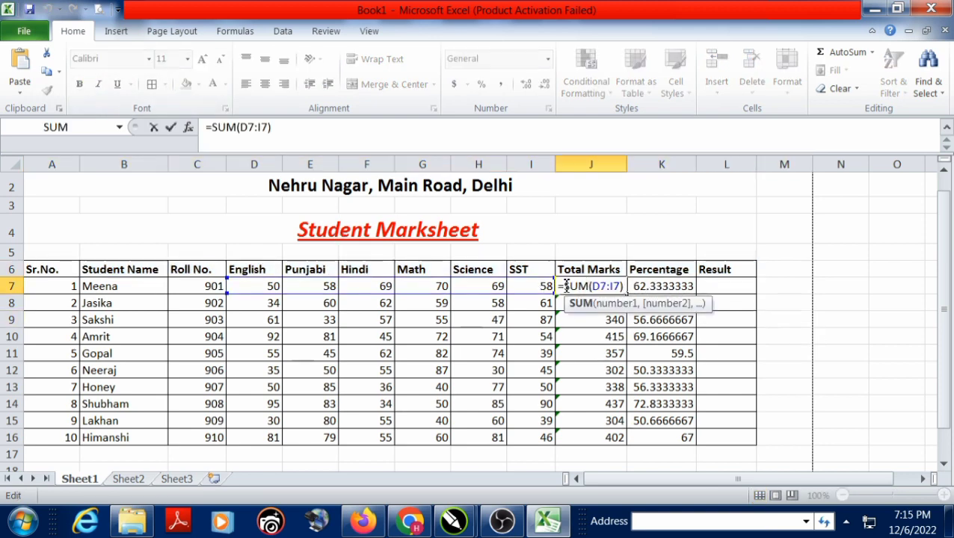
drag(560, 286, 625, 286)
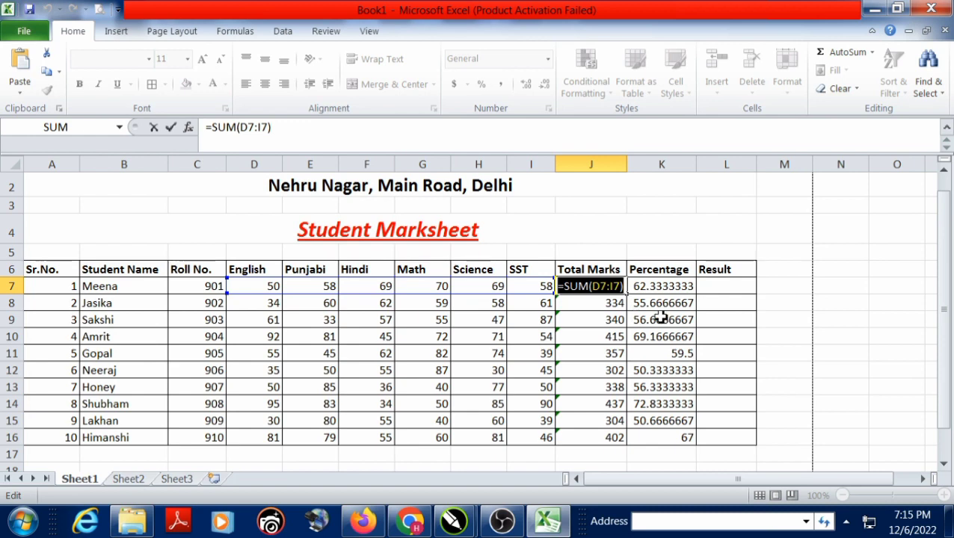
key(Return)
double_click(631, 286)
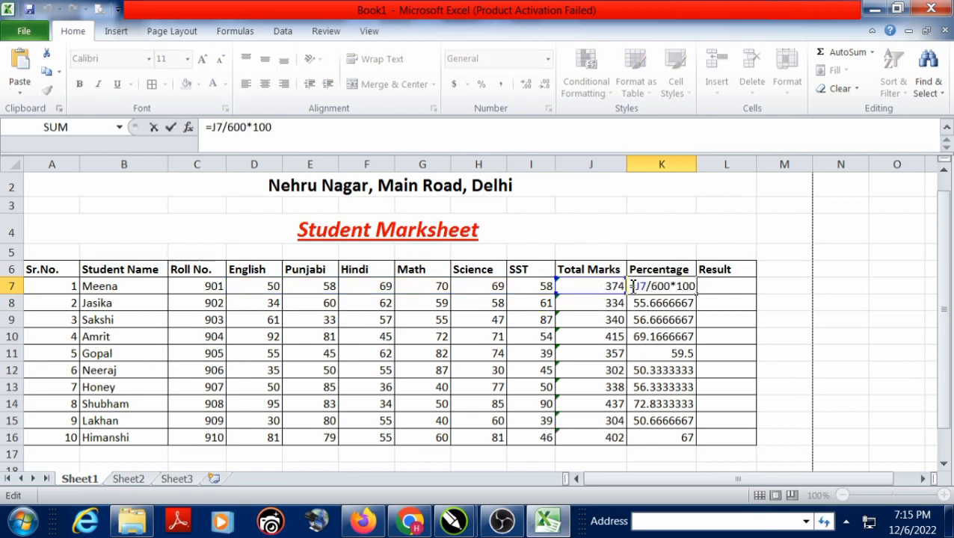
drag(632, 287, 707, 287)
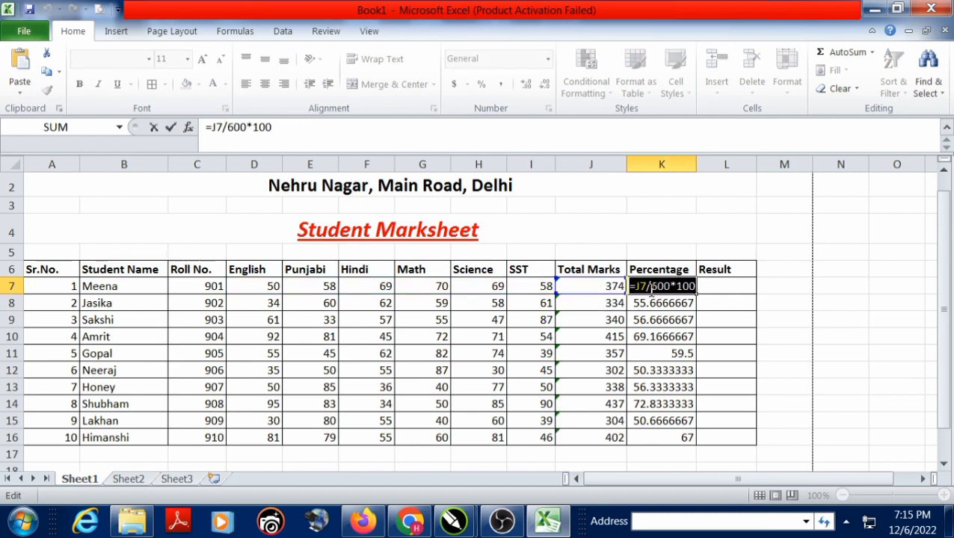
key(Return)
Step: Widen the Result column and begin a formula in cell L7 with =if(and(
click(719, 290)
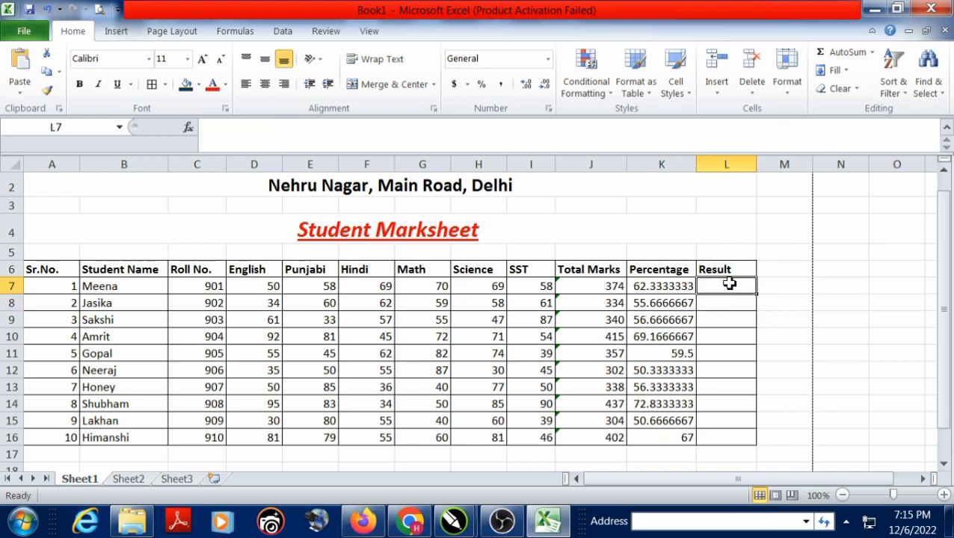
drag(755, 163, 798, 163)
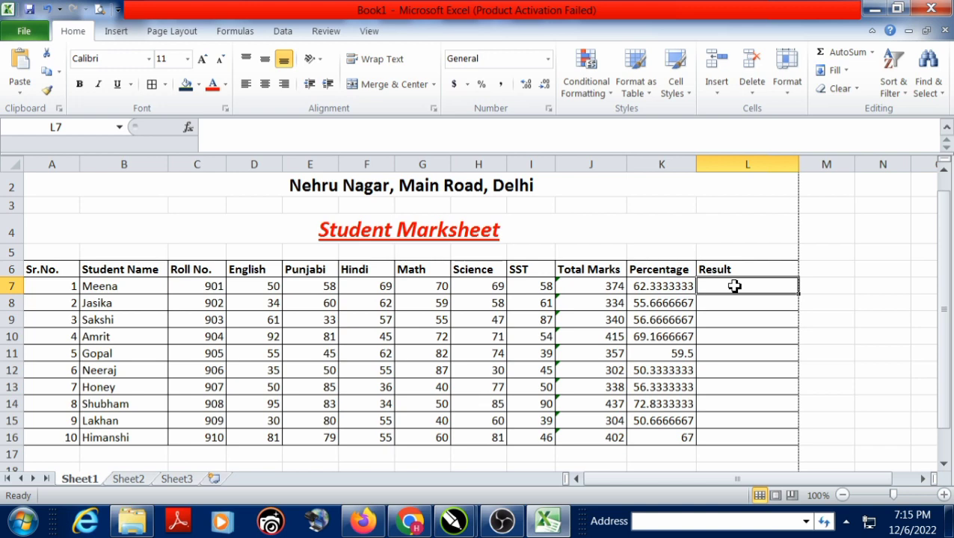
text(=)
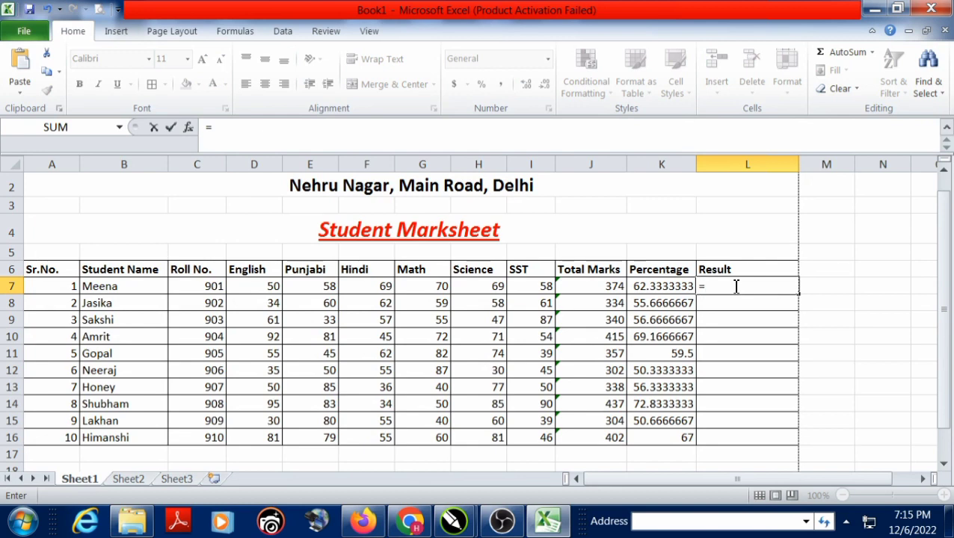
text(if)
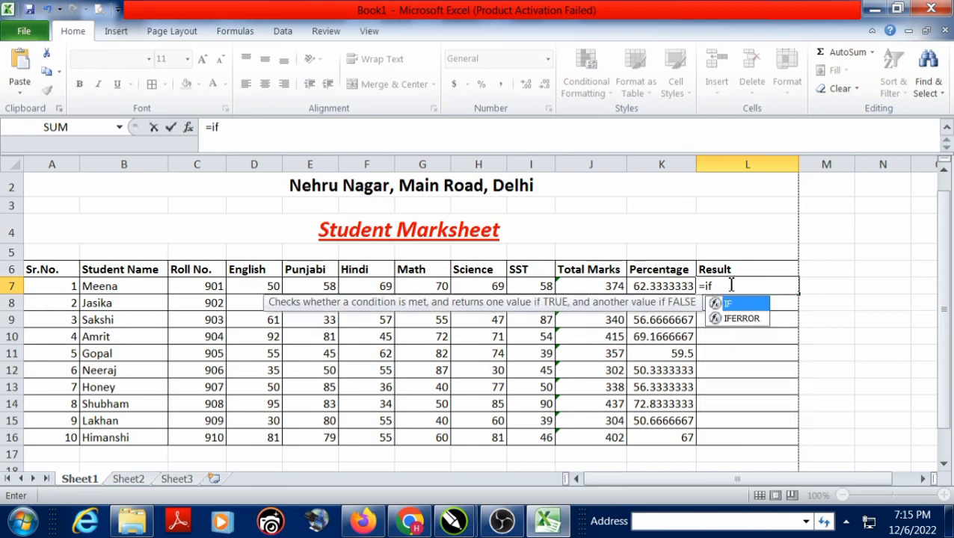
text((an)
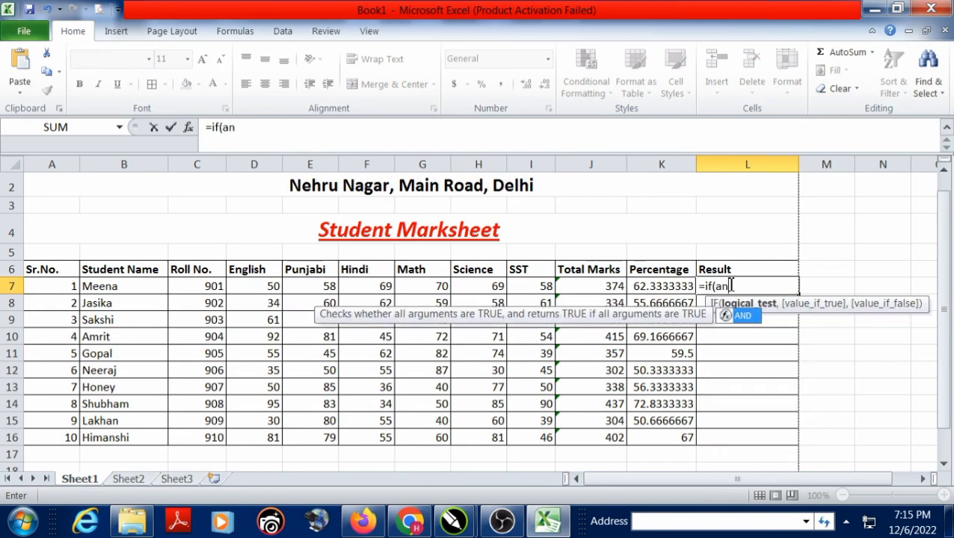
text(d()
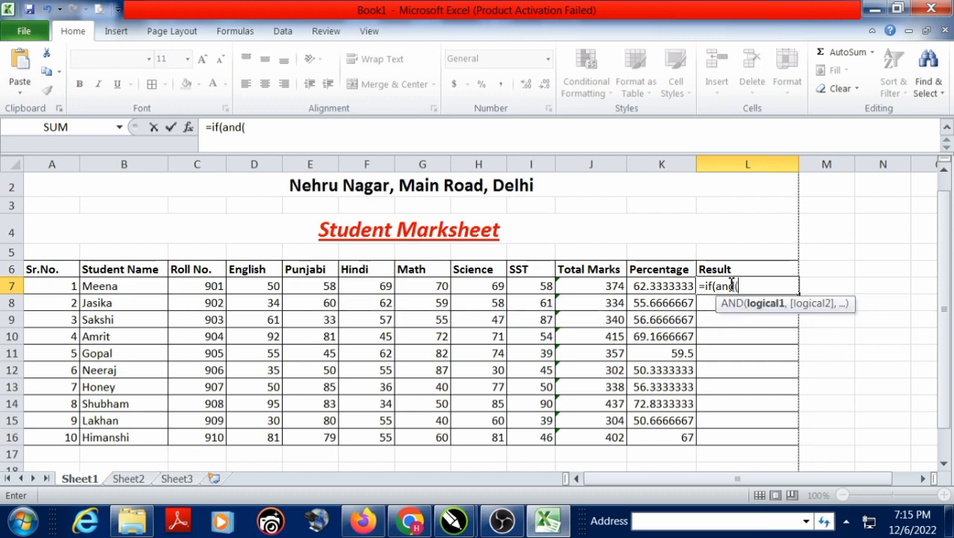
text(C)
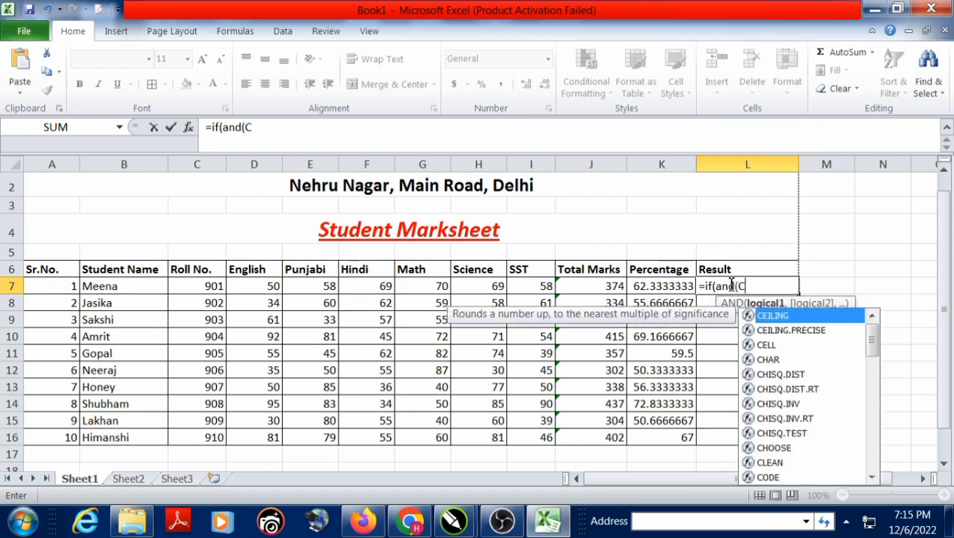
text(6>)
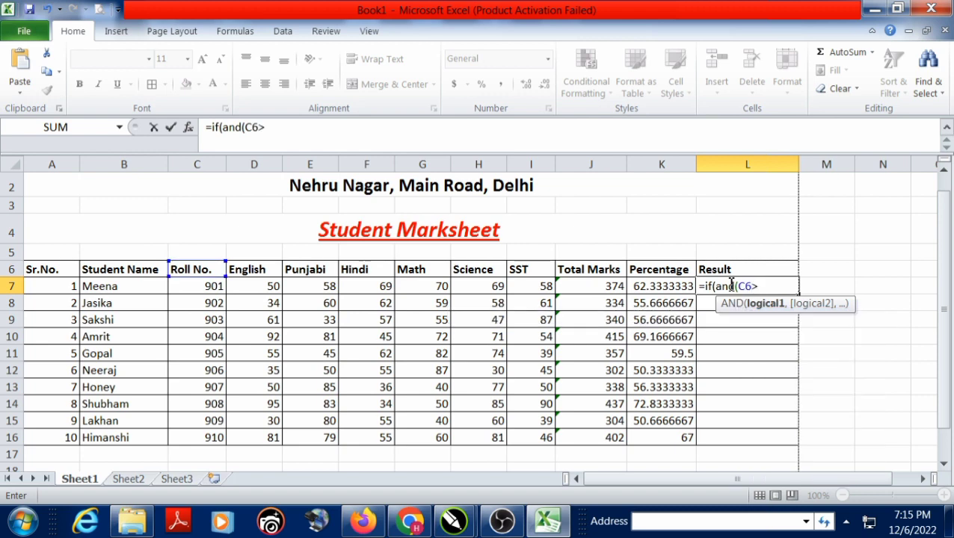
text(=)
text(35)
key(BackSpace)
key(BackSpace)
key(BackSpace)
key(BackSpace)
key(BackSpace)
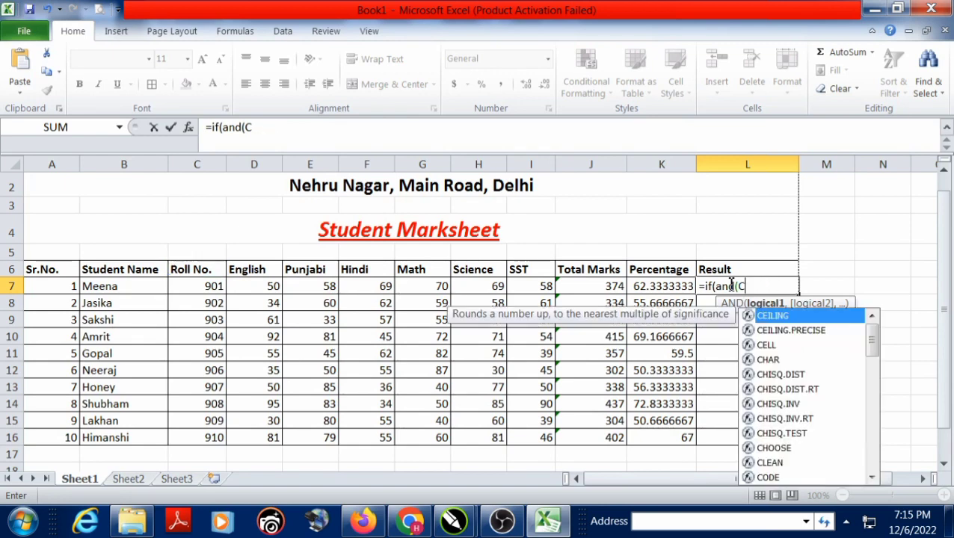
key(BackSpace)
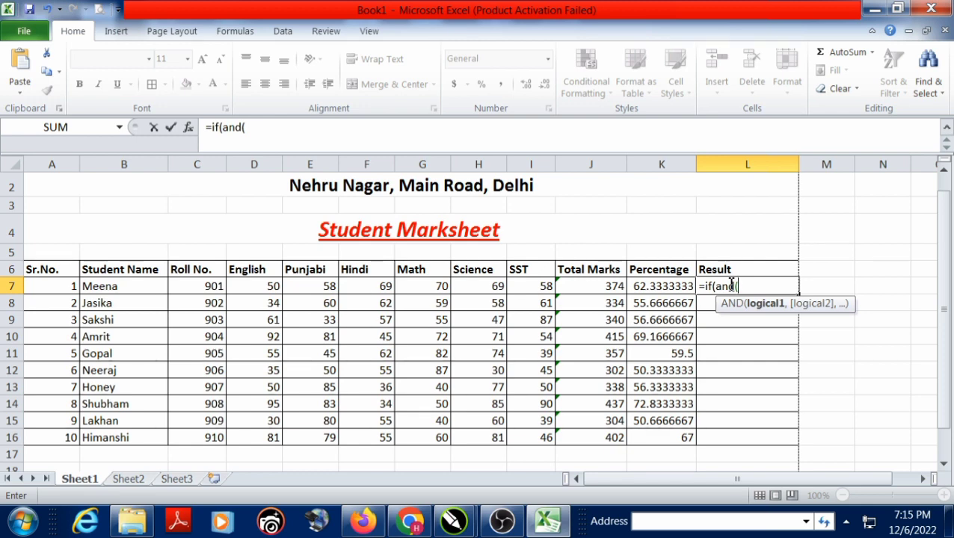
Step: Add the conditions C7>=35 and D7>=35 to the AND test of the formula in L7
text(C)
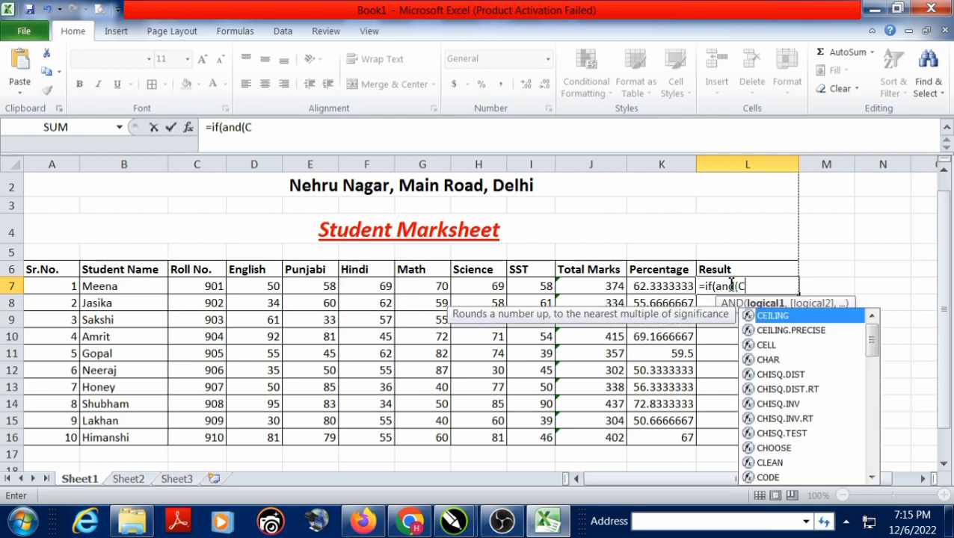
text(7)
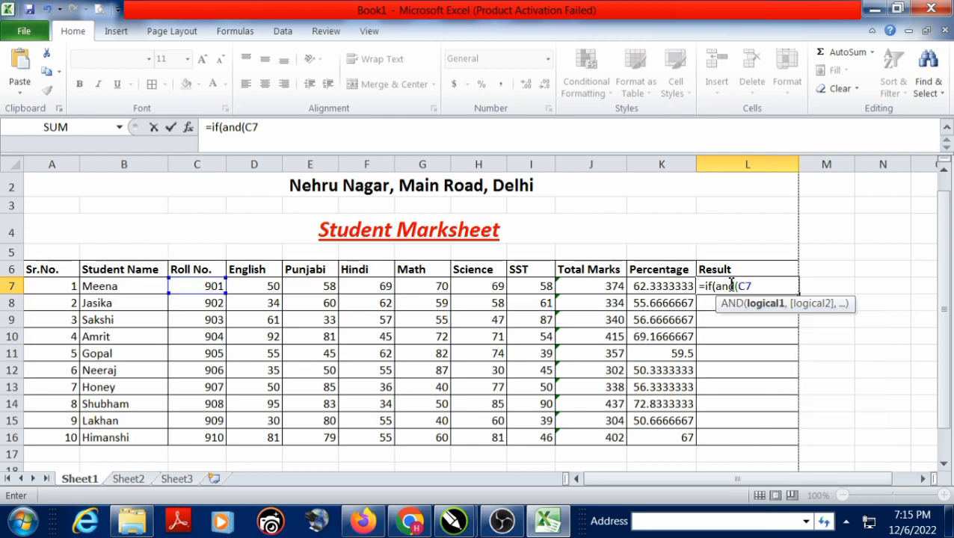
text(>)
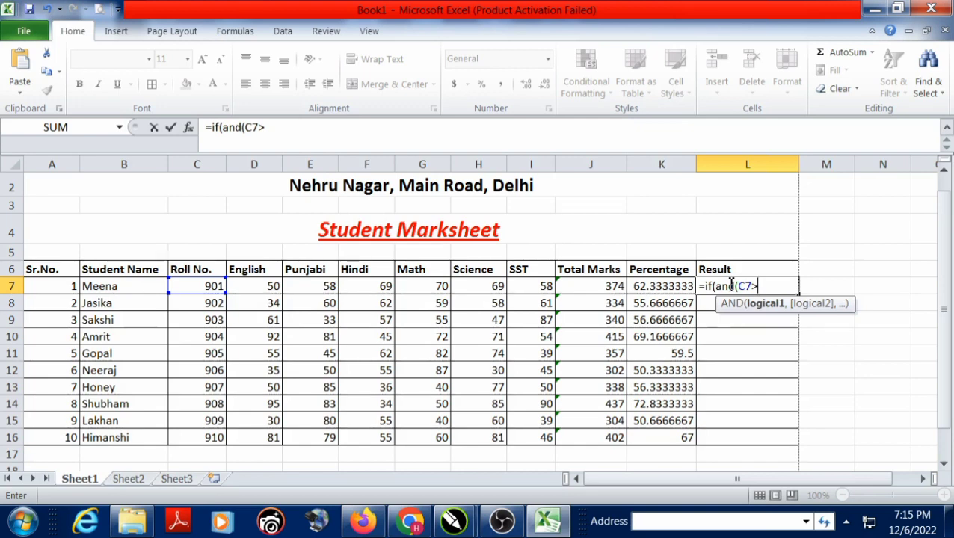
text(=35,)
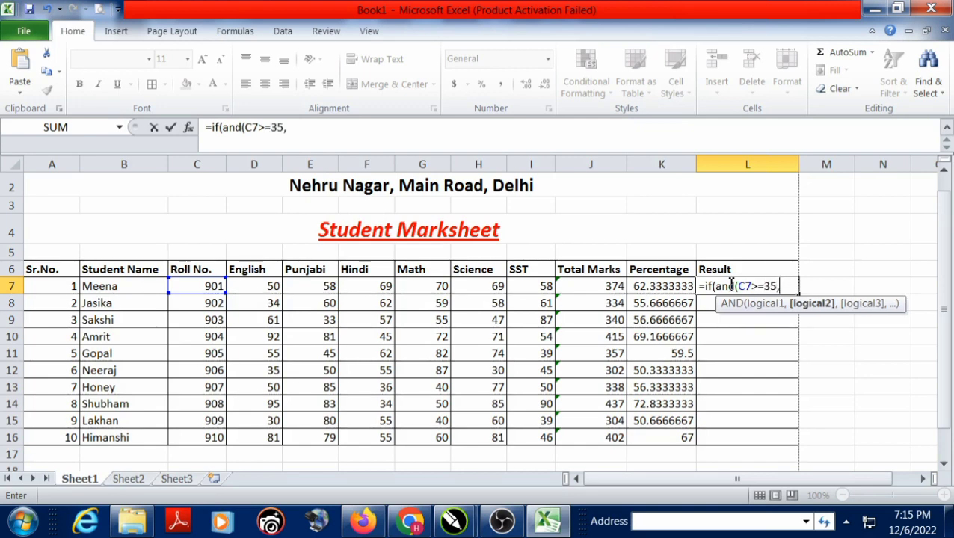
text(D)
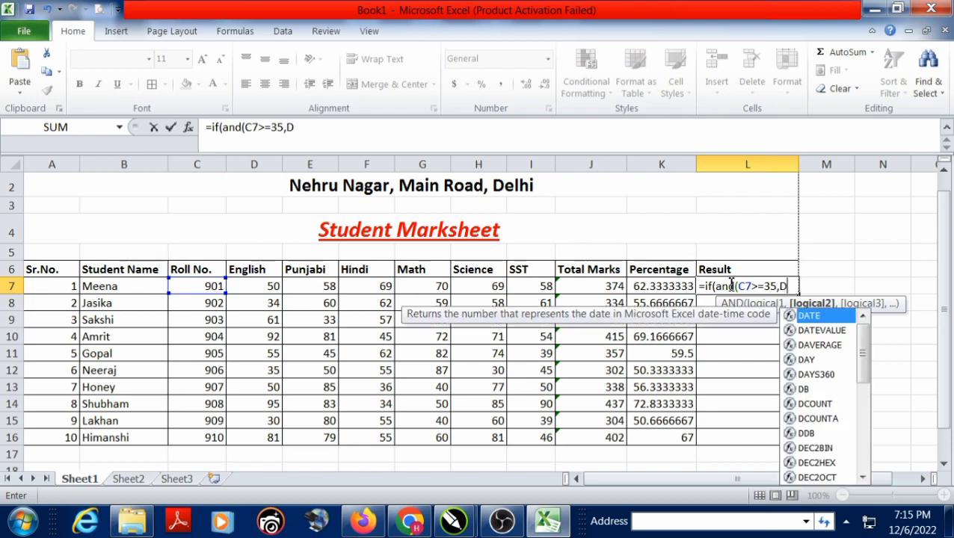
text(7>)
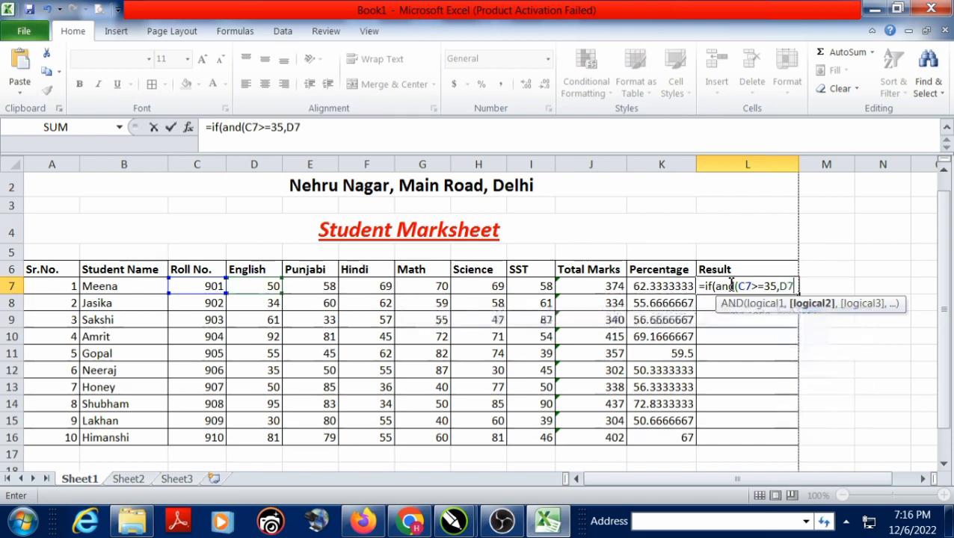
text(=35)
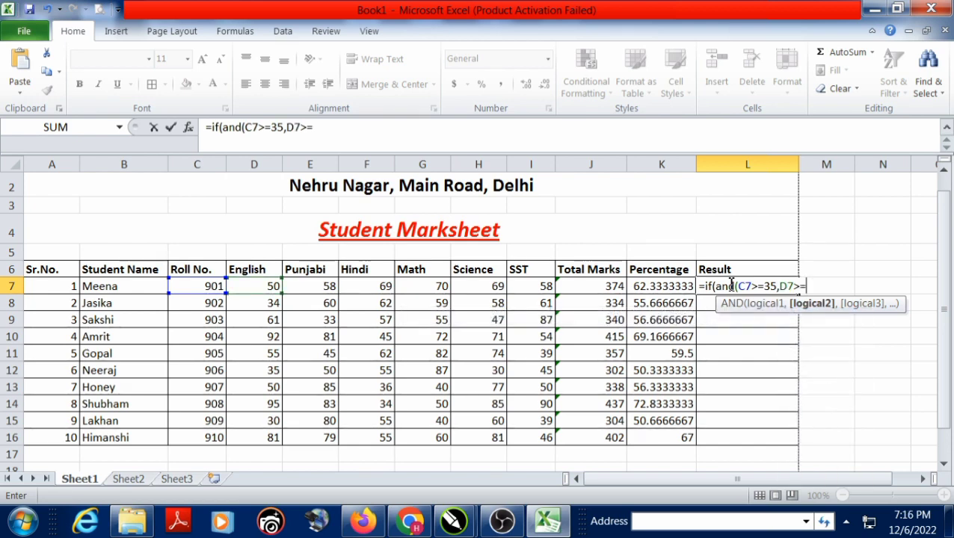
text(,)
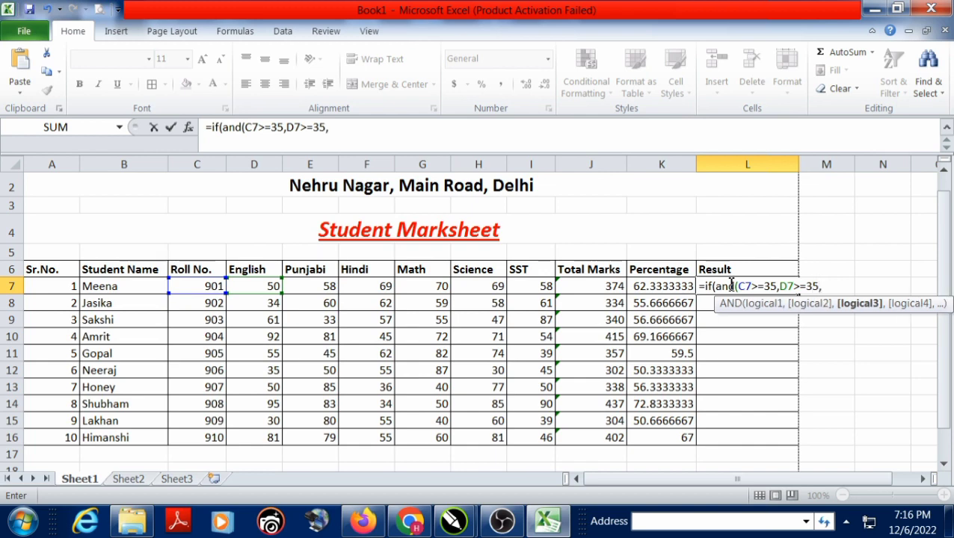
Step: Extend the AND test in L7 with the Punjabi and Hindi conditions E7>=35 and F7>=35
text(E)
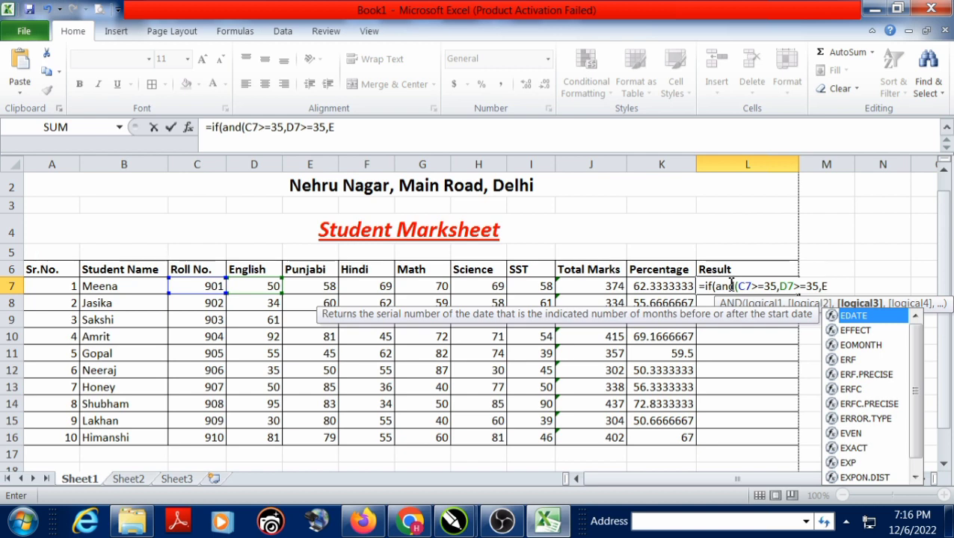
text(7>)
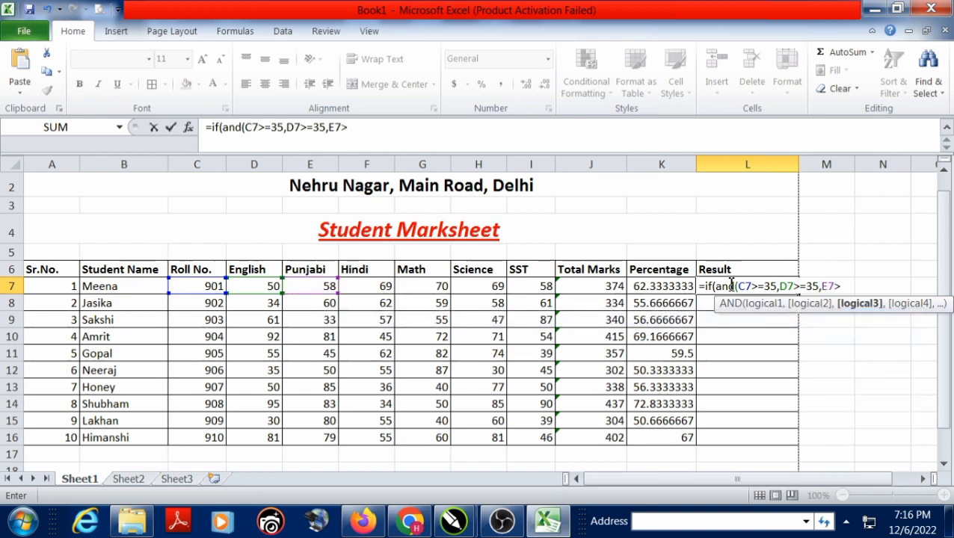
text(=35)
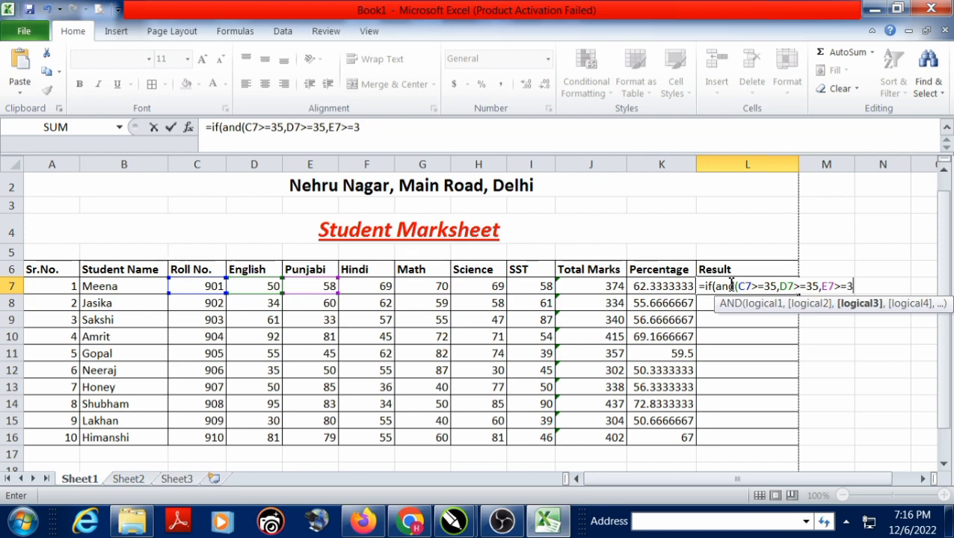
text(,)
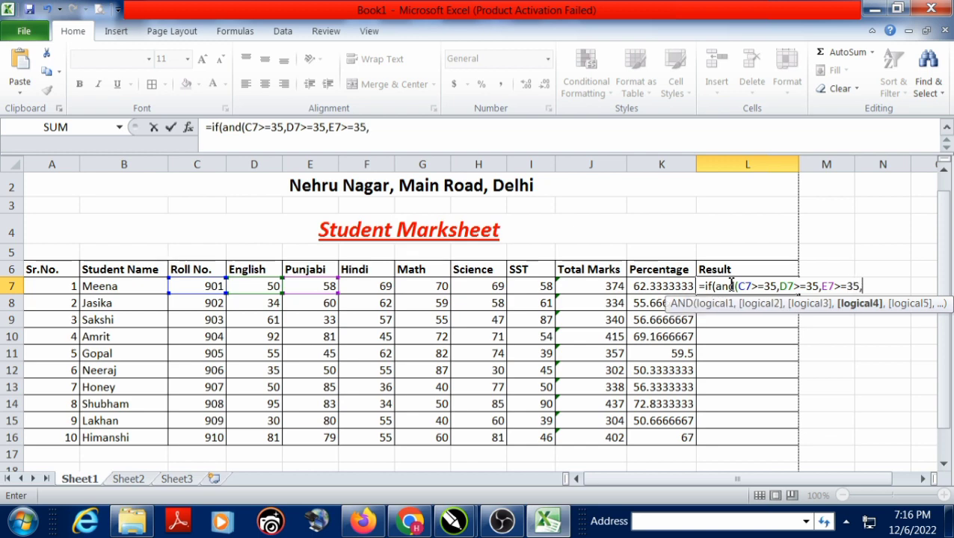
text(F7)
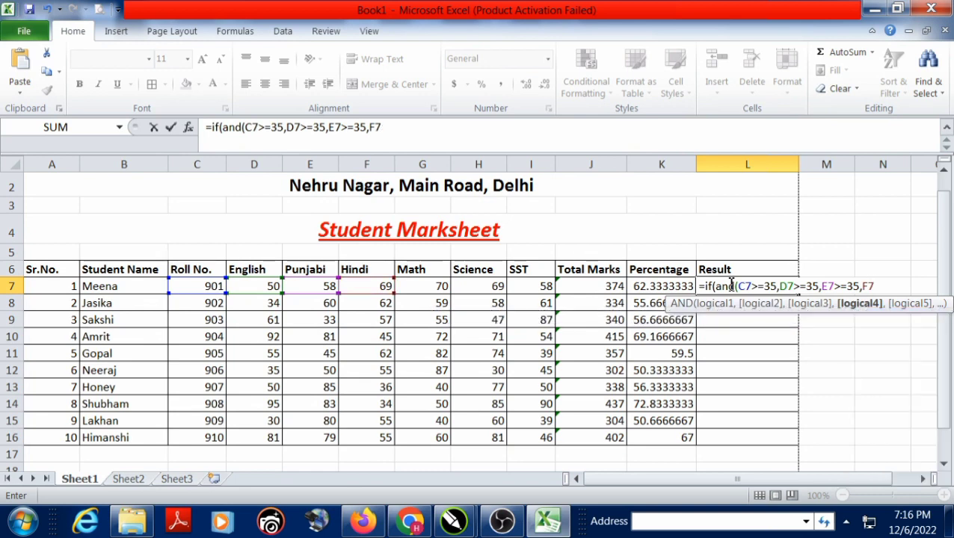
text(>=35,)
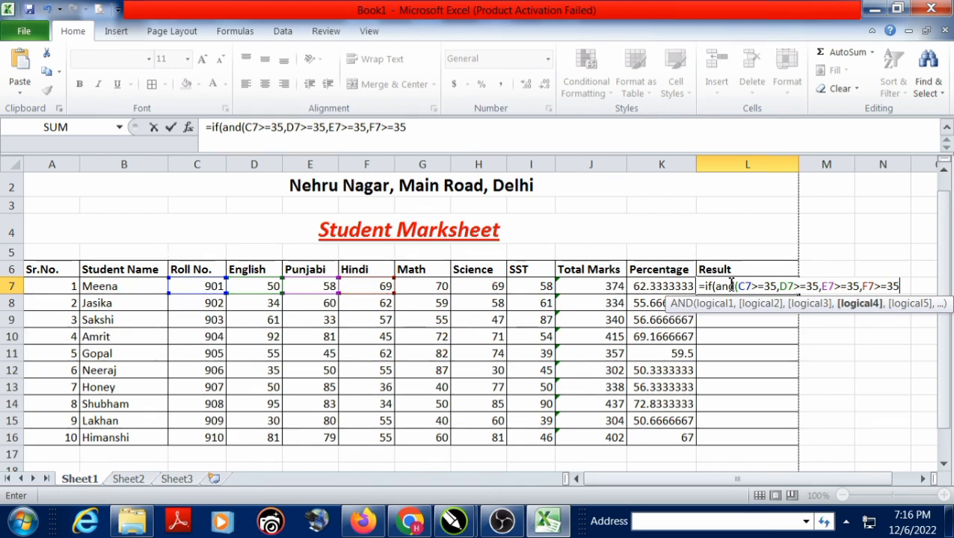
Step: Complete the AND test in L7 with the conditions G7>=35, H7>=35 and I7>=35, and close its bracket
text(G)
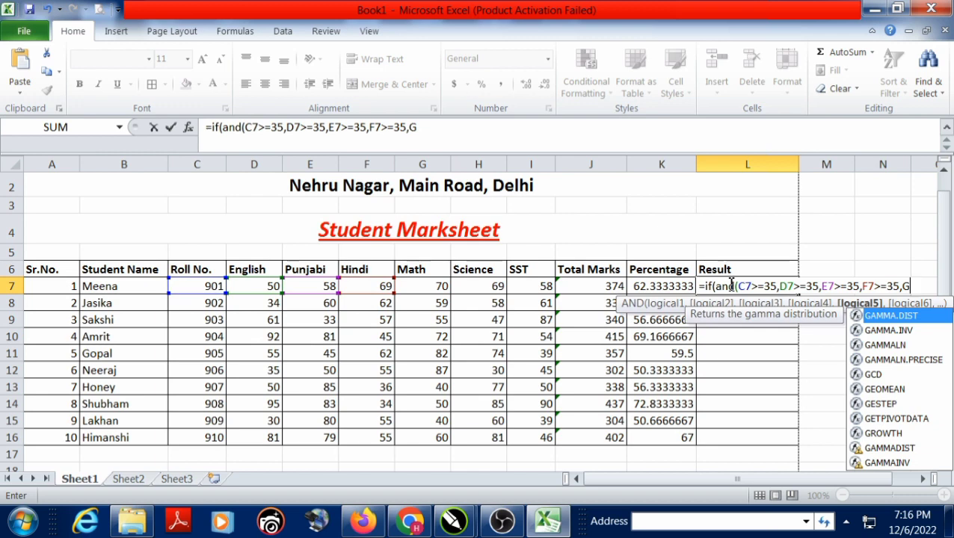
text(7)
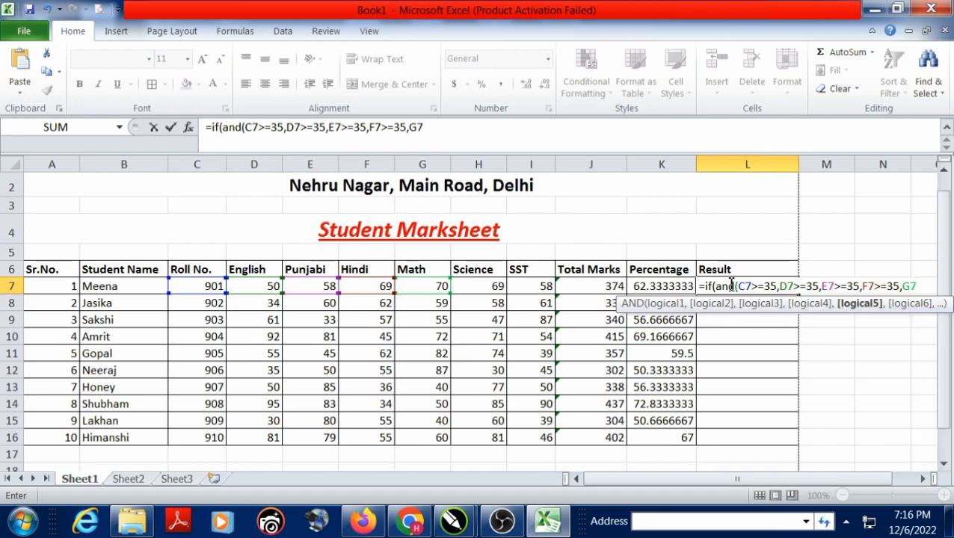
text(>=35)
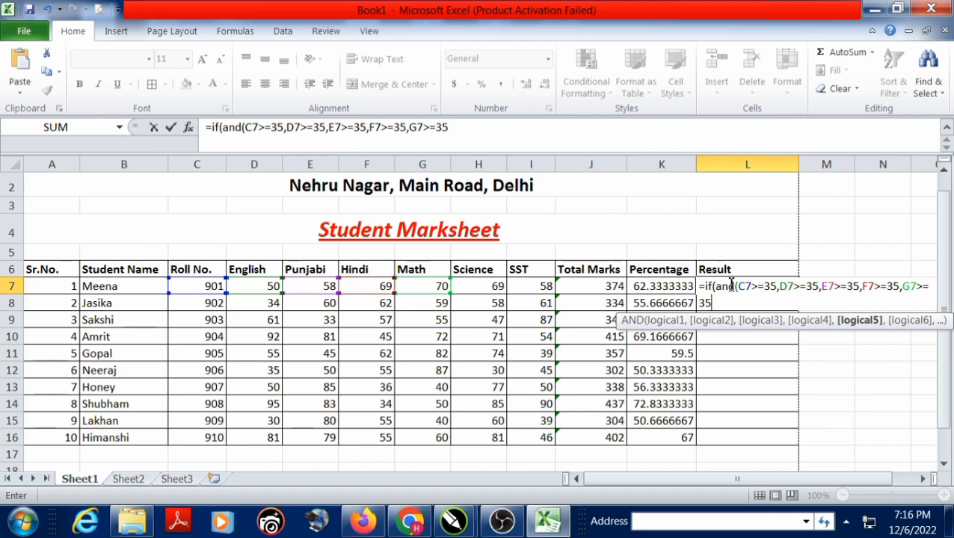
text(,)
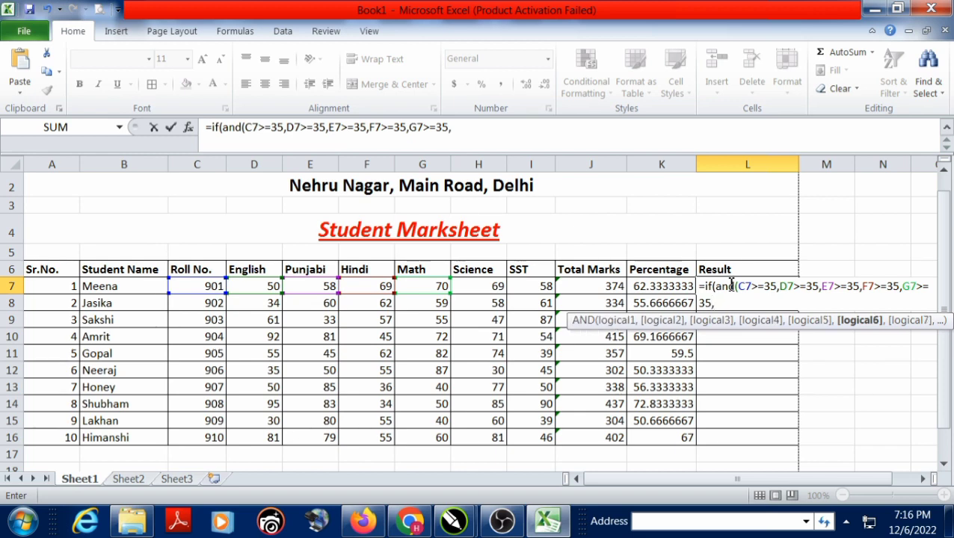
text(H7)
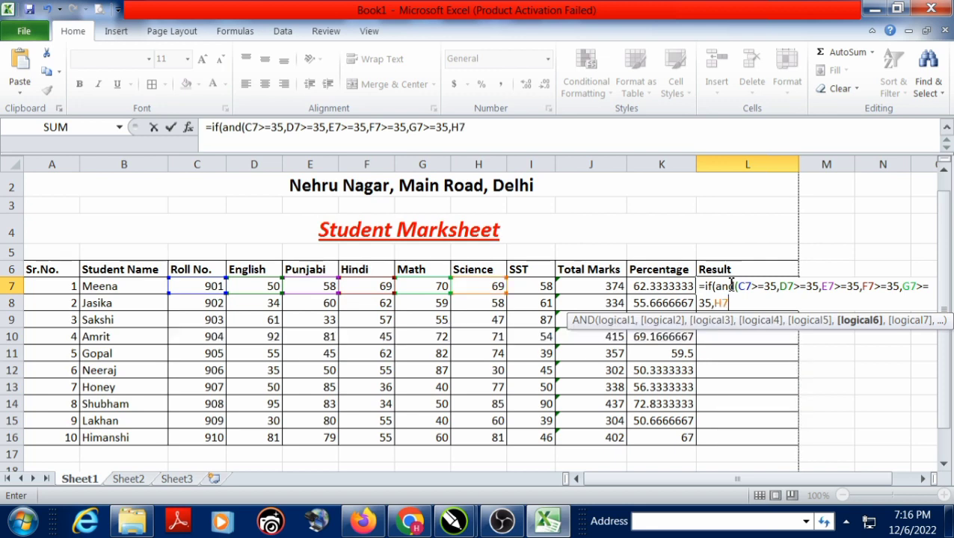
text(>=35,)
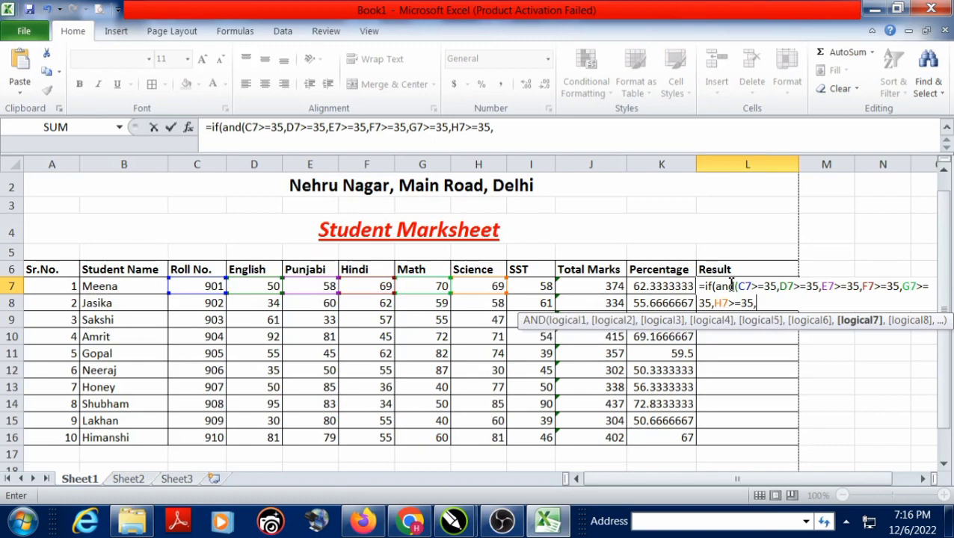
text(I)
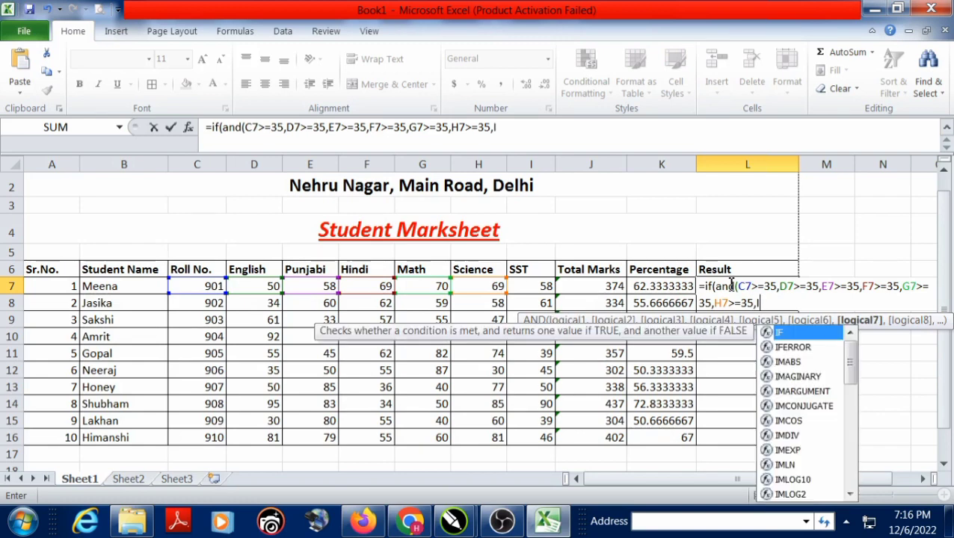
text(7)
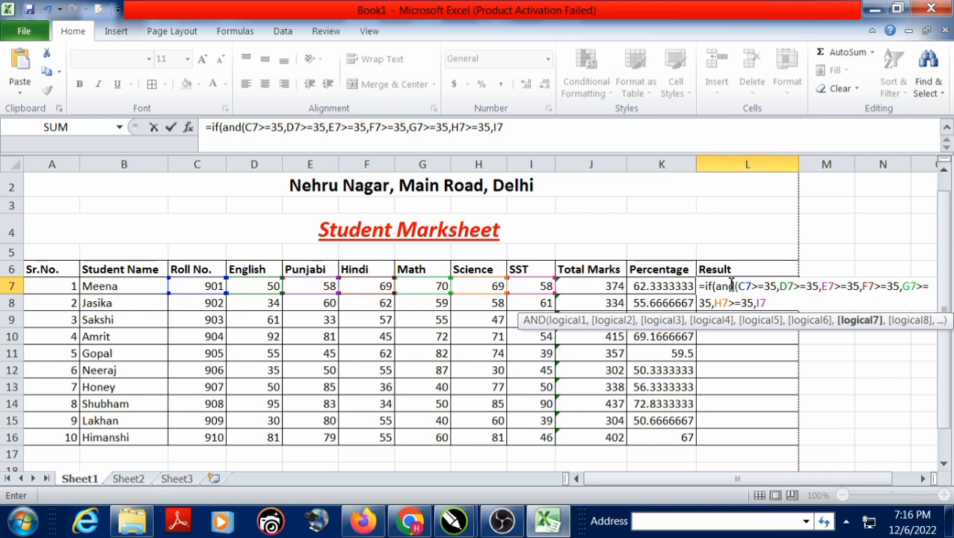
text(>=3)
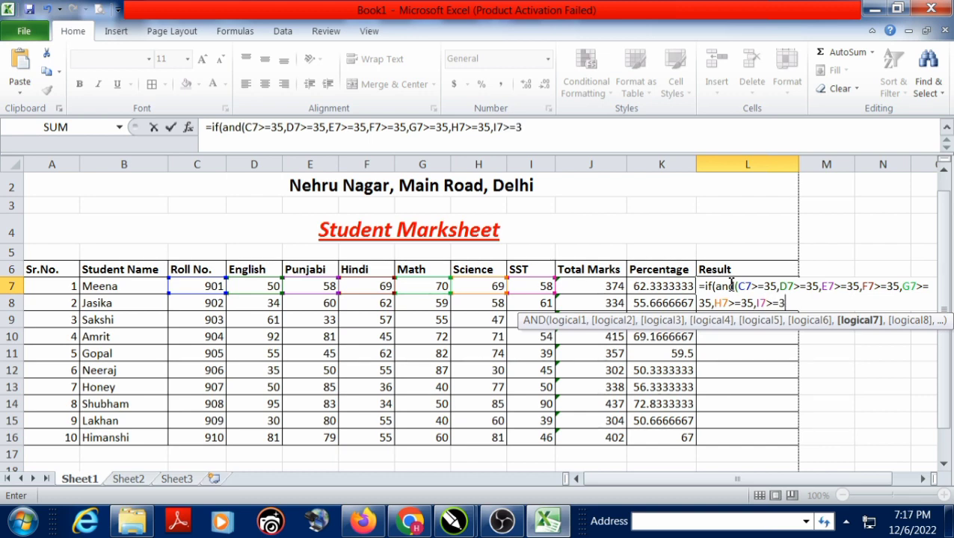
text(5))
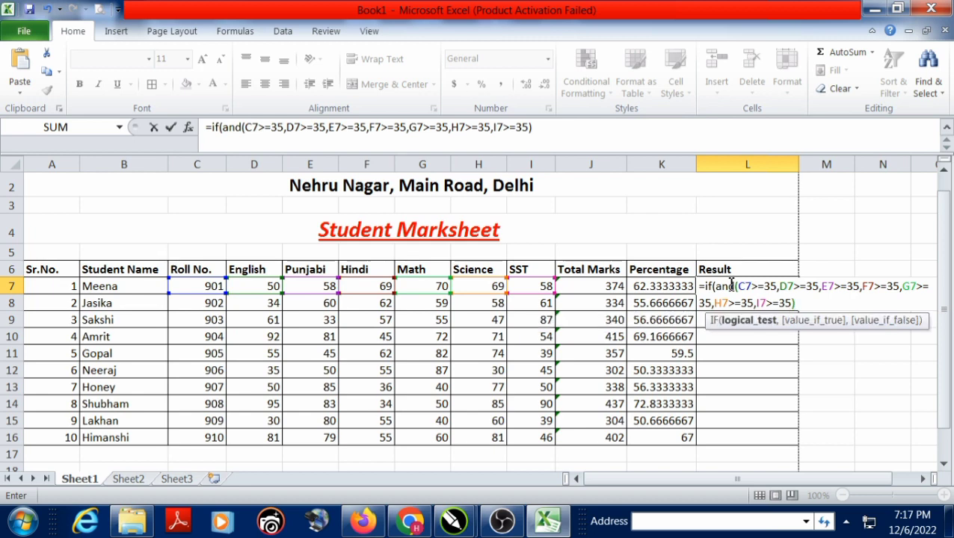
Step: Finish the IF formula in L7 with "Pass" as the true value and "Fail" as the false value
text(,)
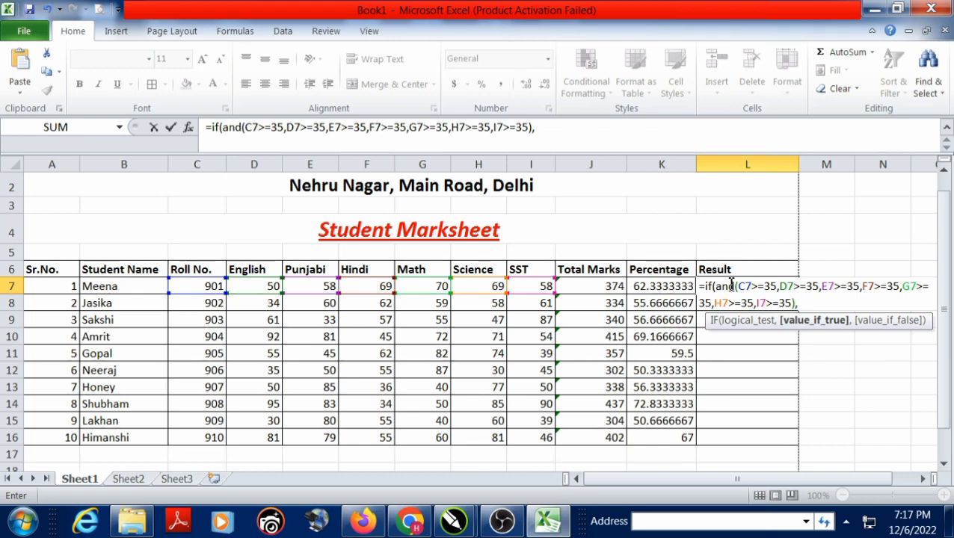
text("Pass)
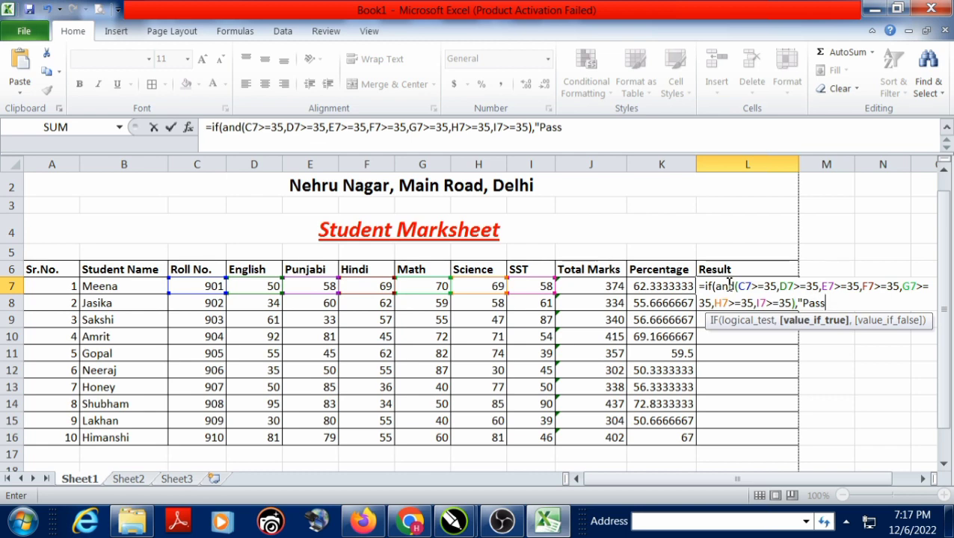
text(",)
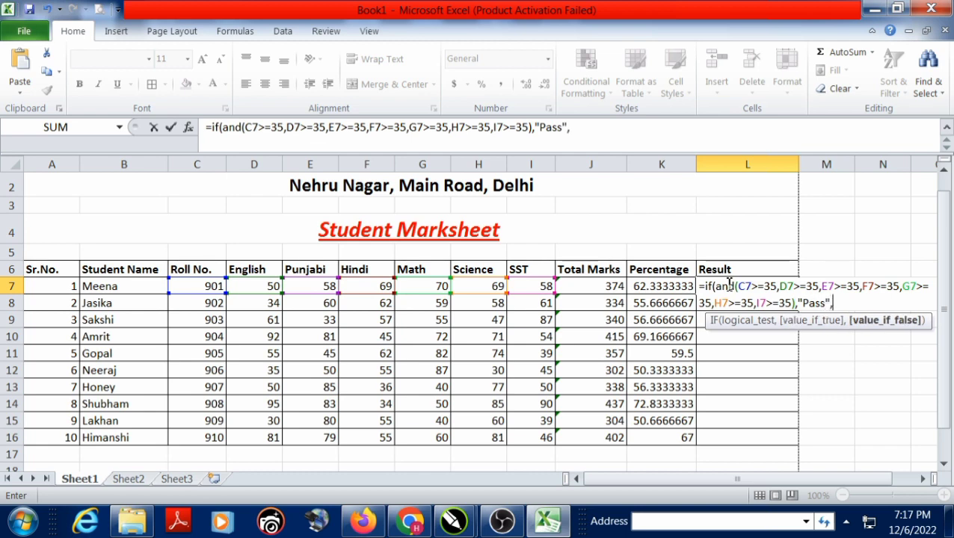
text("Fail")
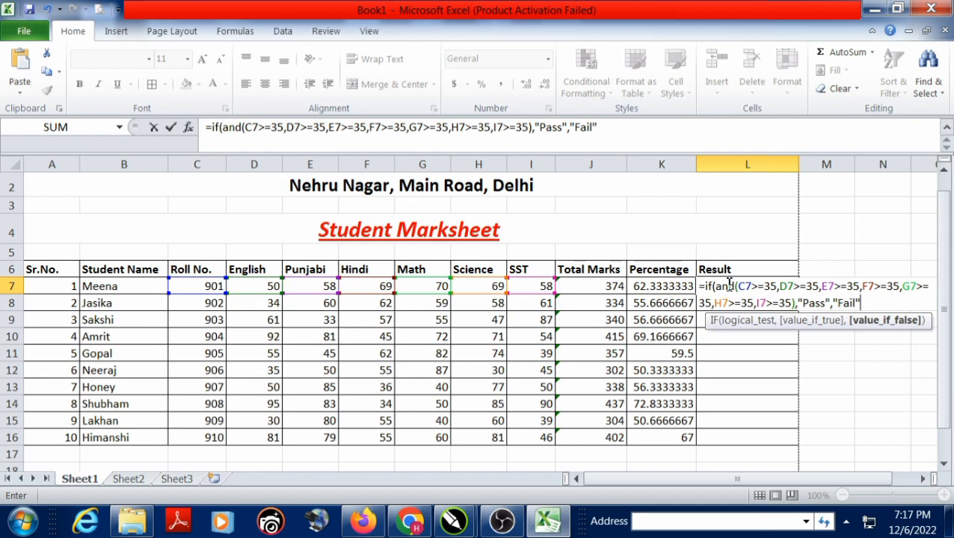
text())
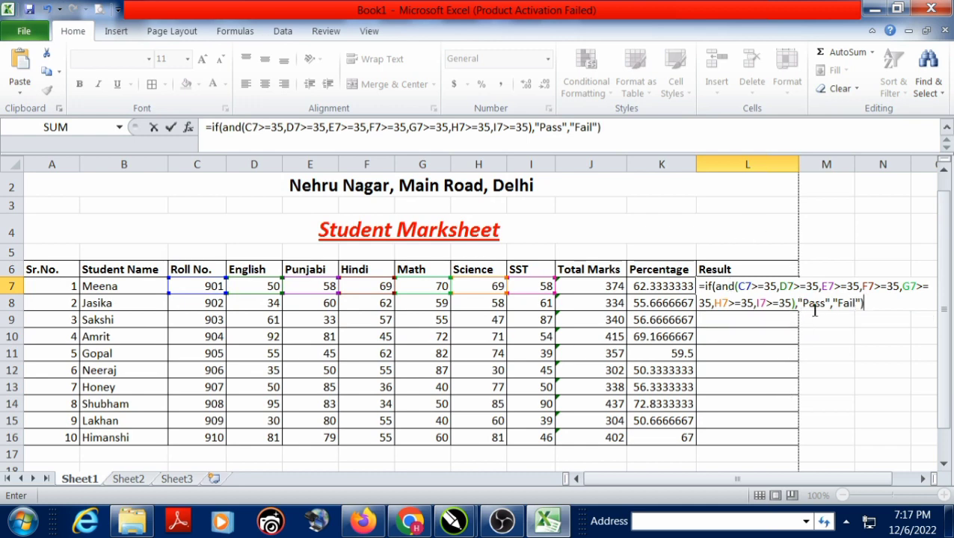
key(Return)
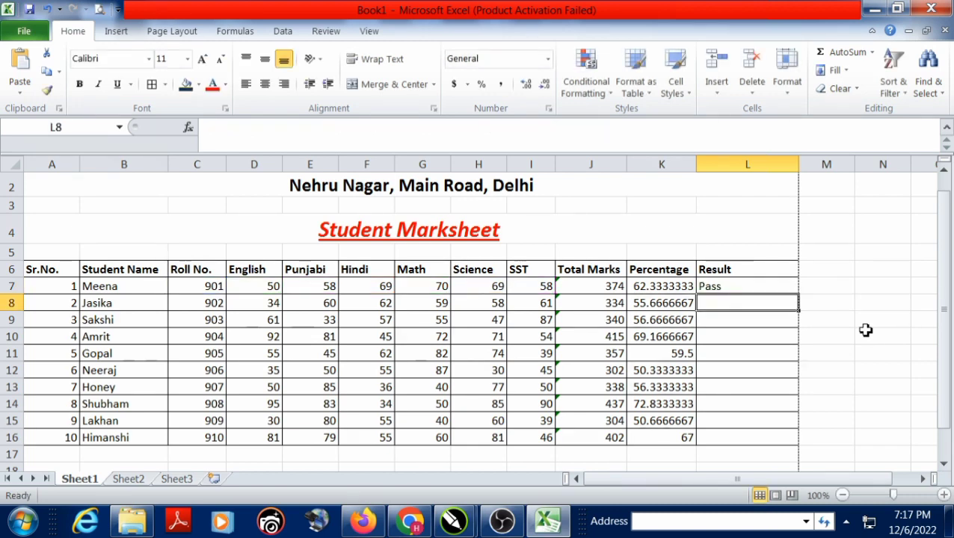
Step: Check the pass/fail formula in L7 and fill it down the Result column to the tenth student in L16
double_click(721, 291)
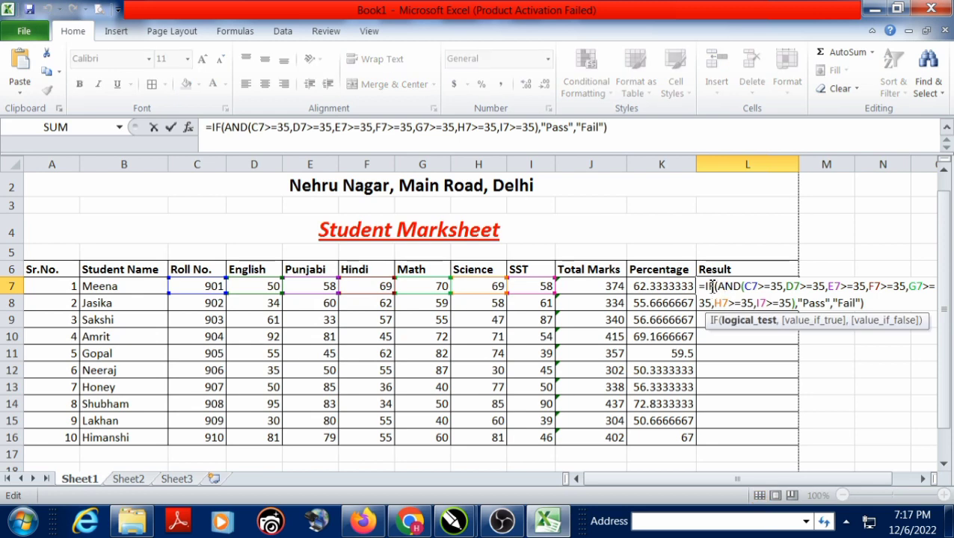
drag(699, 286, 837, 303)
click(820, 303)
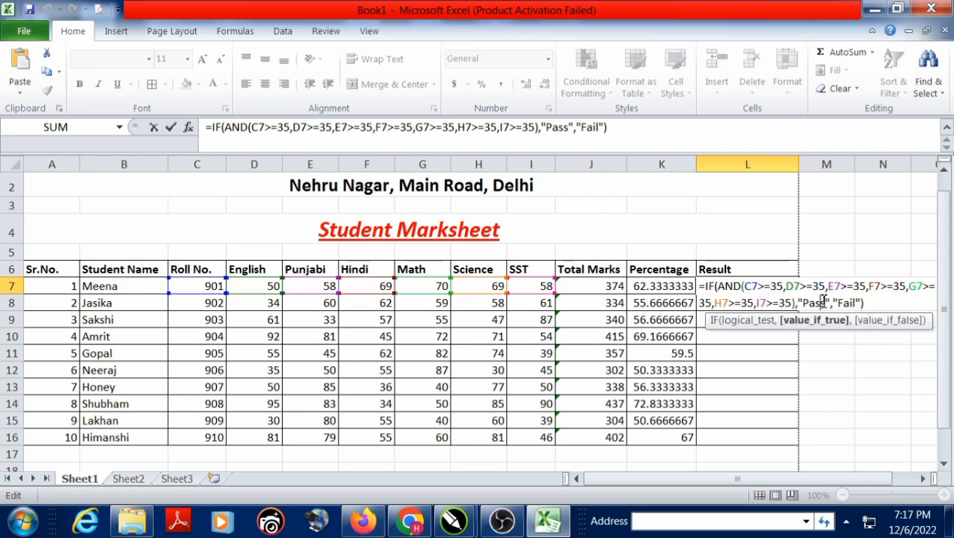
key(Return)
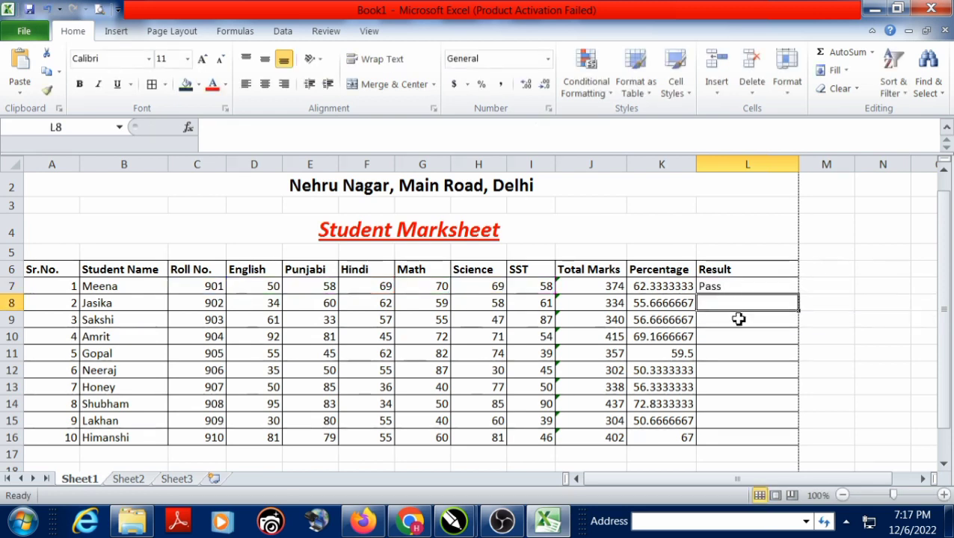
click(735, 286)
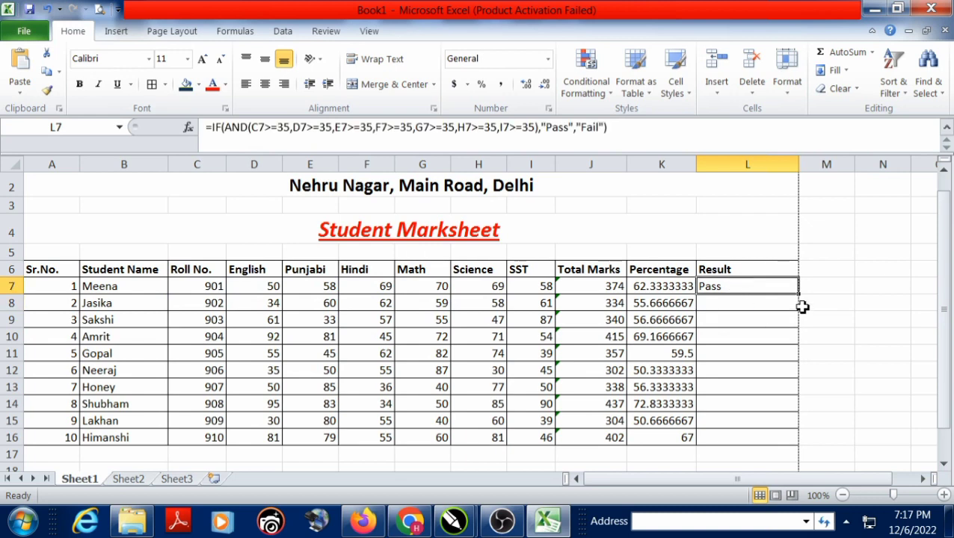
drag(799, 297, 795, 444)
click(809, 402)
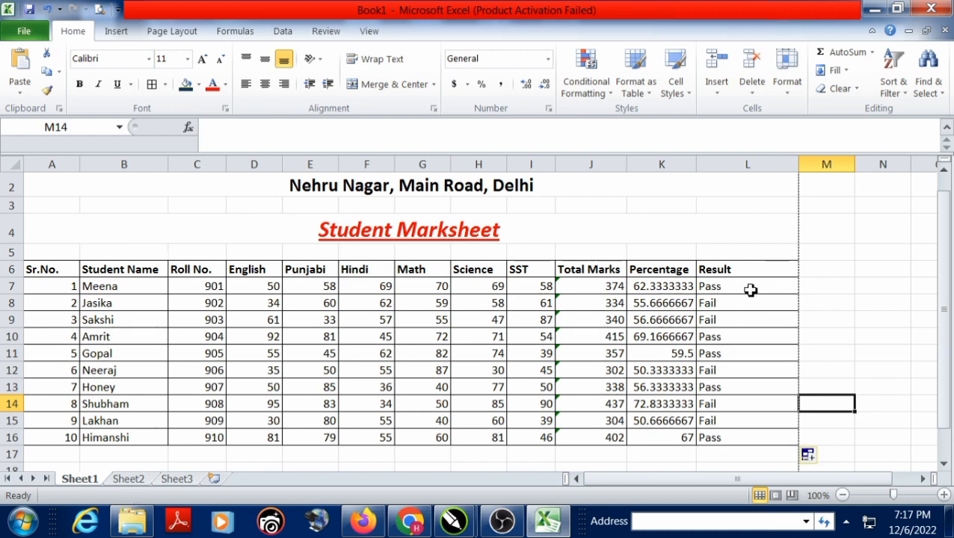
Step: Make the pass/fail results in L7:L16 bold
drag(730, 291, 746, 437)
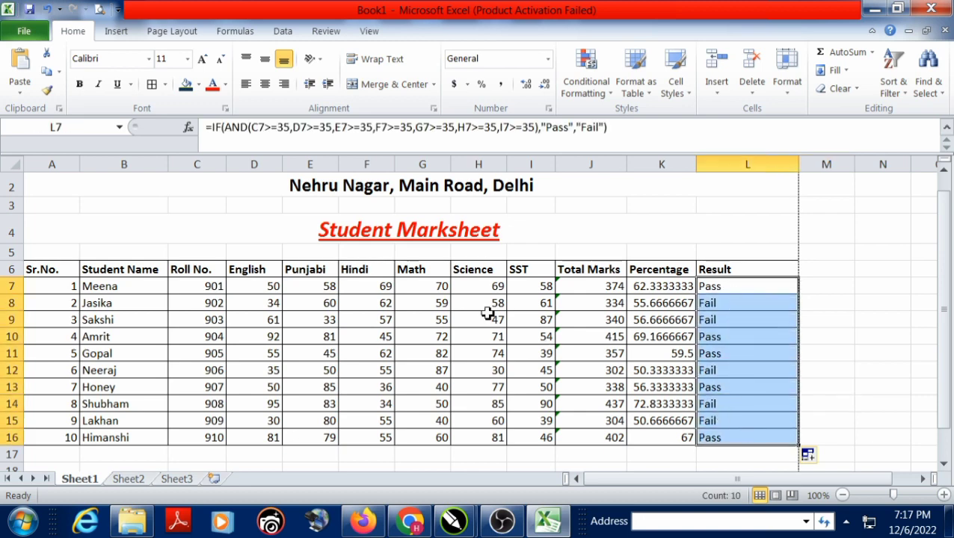
click(78, 85)
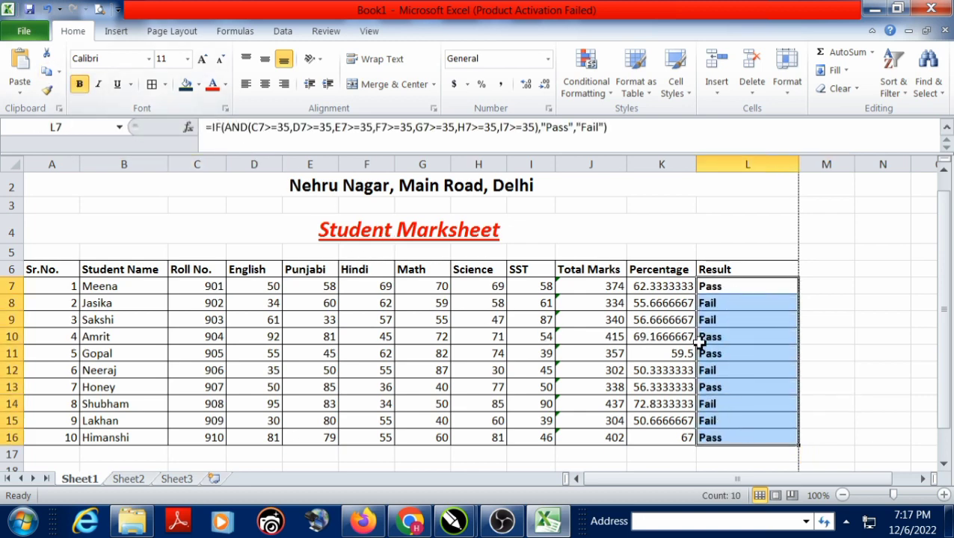
click(747, 337)
Step: Colour the Fail results in L8:L9, L12 and L14:L15 with red font
drag(732, 303, 733, 321)
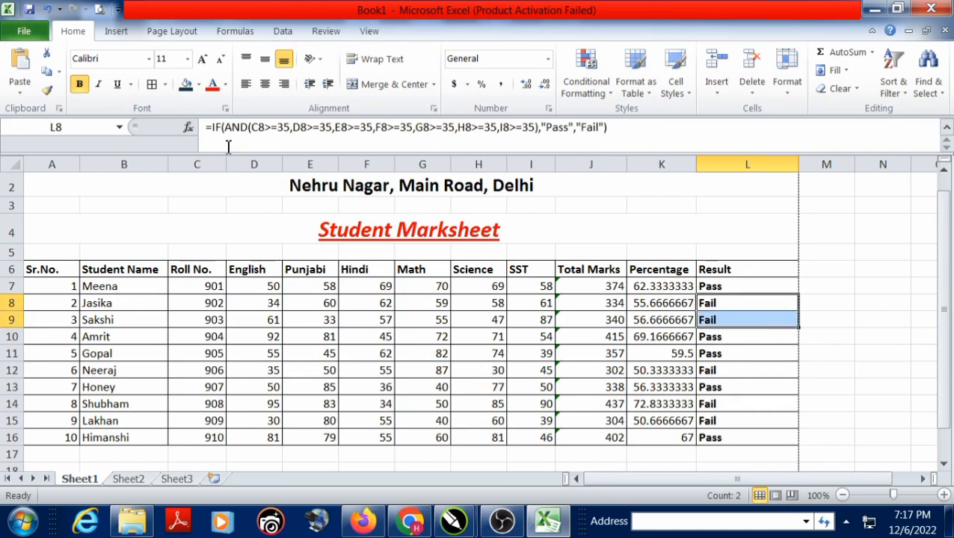
click(212, 84)
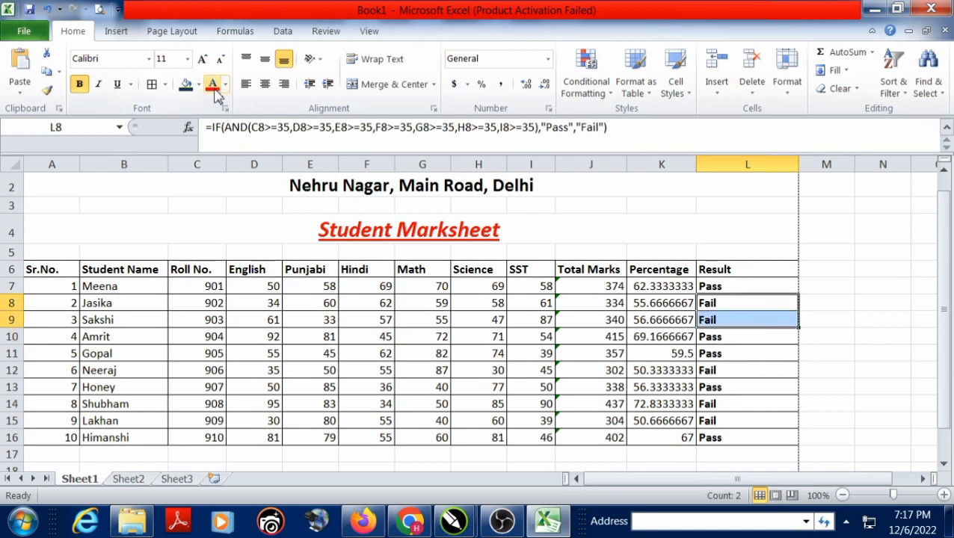
click(722, 369)
click(212, 84)
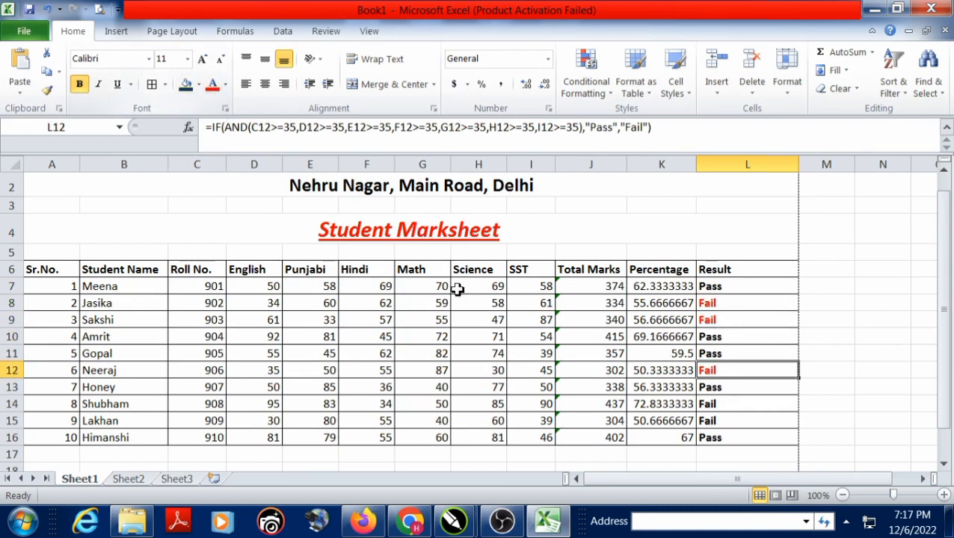
click(716, 404)
drag(716, 405, 716, 420)
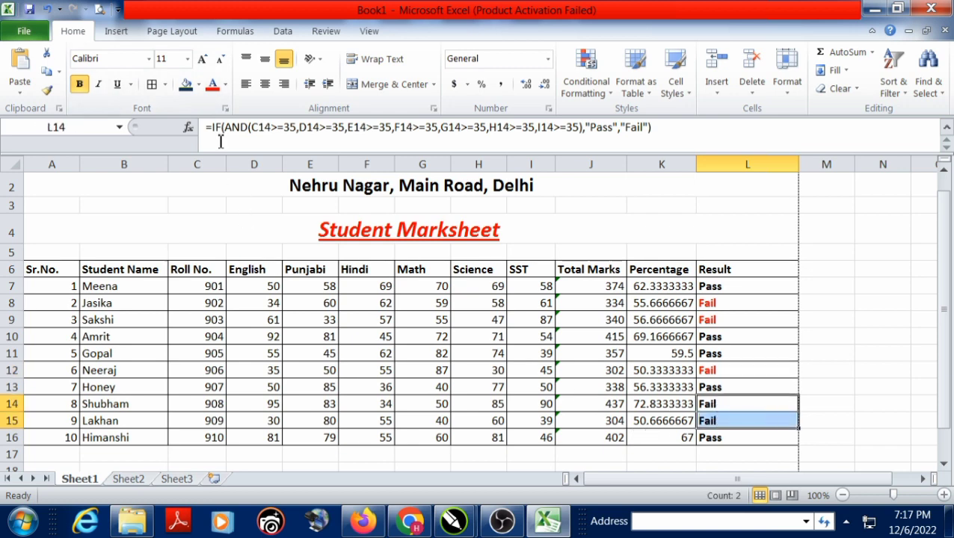
click(212, 83)
click(731, 419)
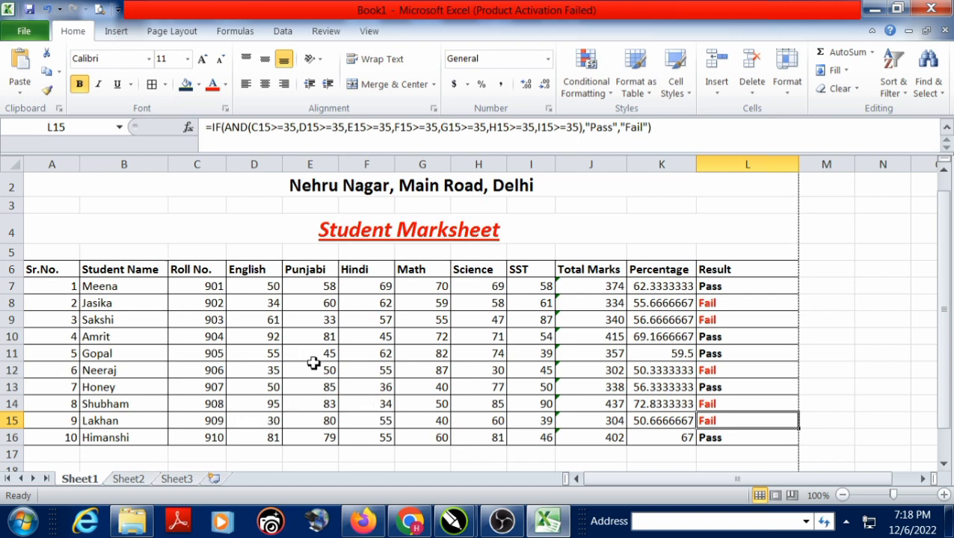
scroll(313, 363, down, 1)
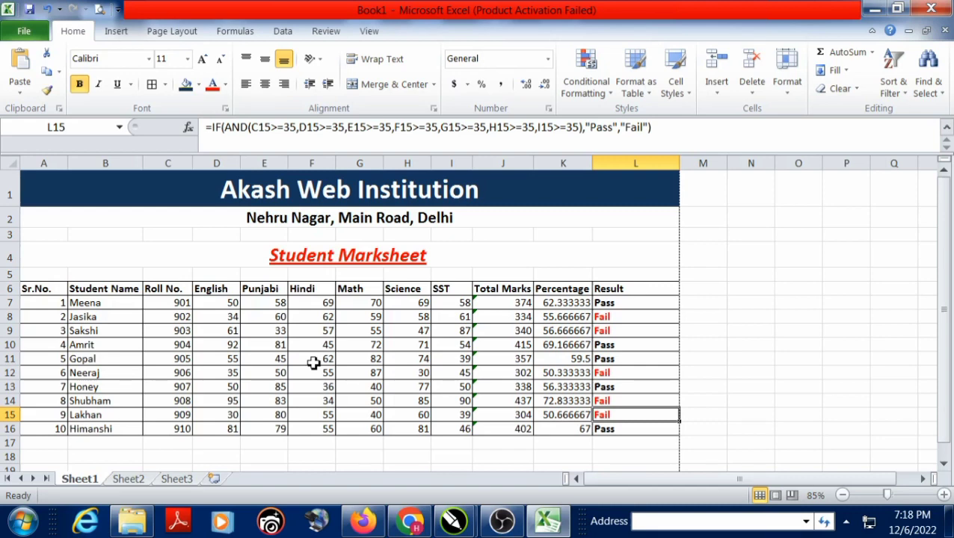